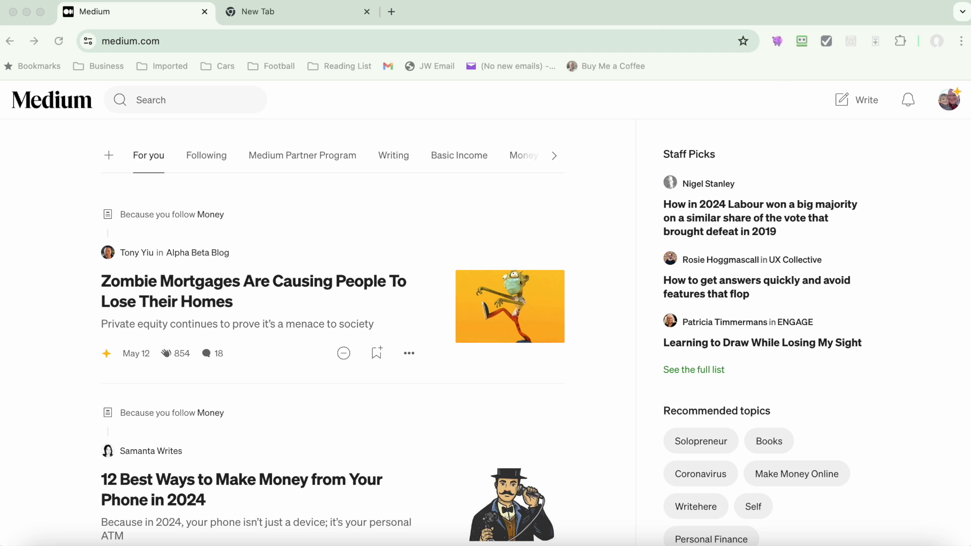
Start writing a new story on Medium.
left_click(481, 2)
left_click(484, 14)
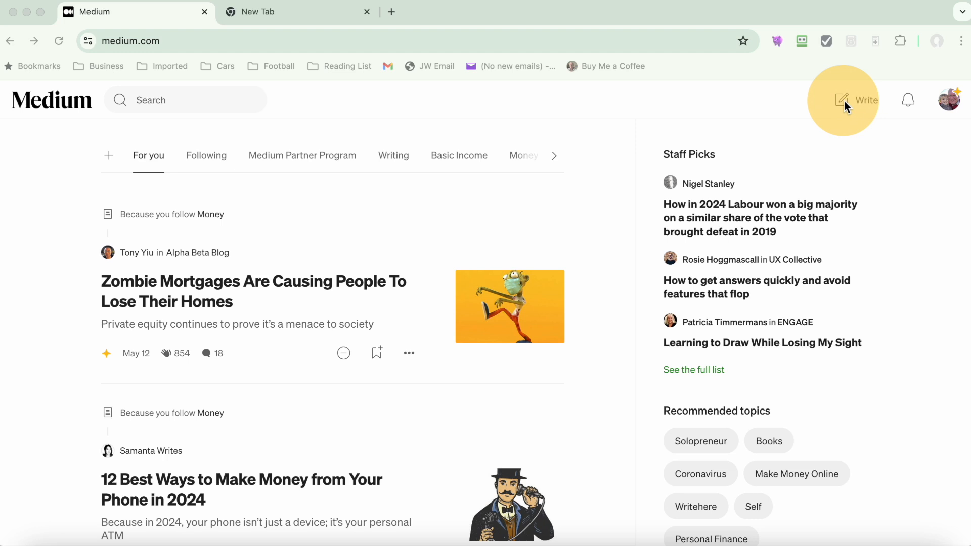
left_click(845, 103)
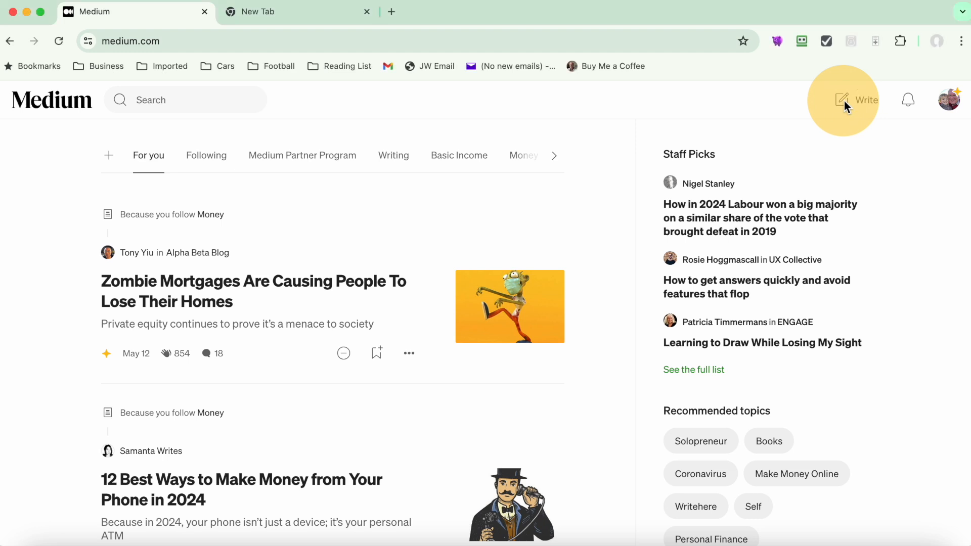
left_click(856, 100)
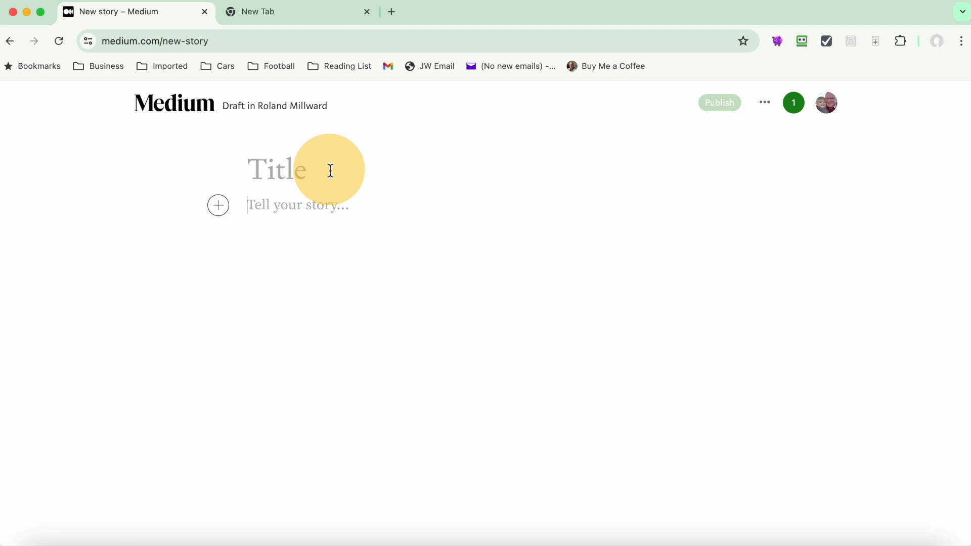
Switch to the empty browser tab and search Google for "chesterfield racecourse".
left_click(305, 17)
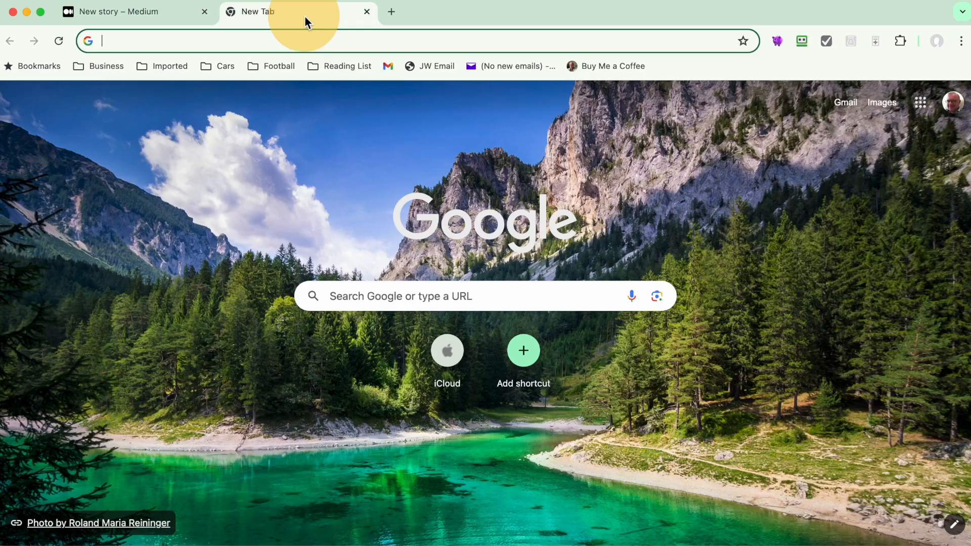
left_click(368, 303)
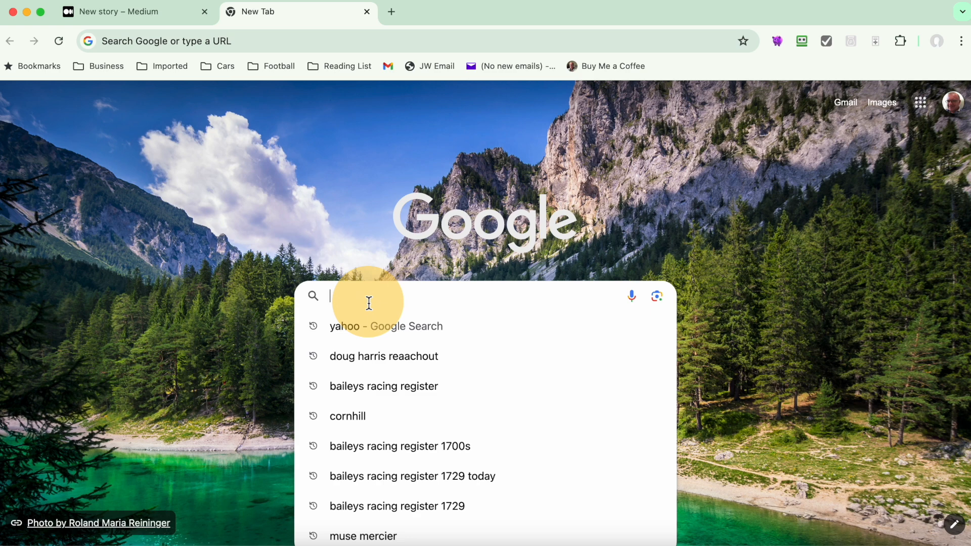
type("r")
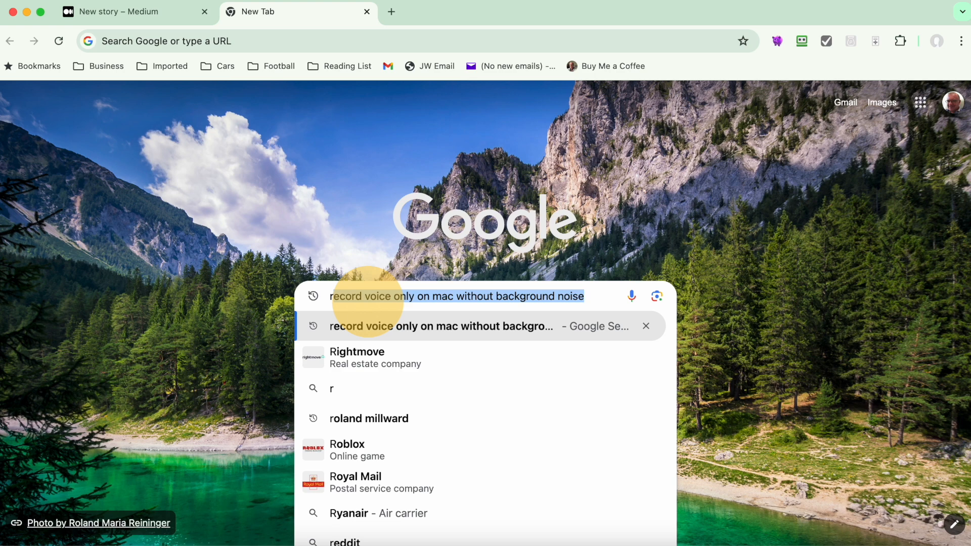
key("BackSpace")
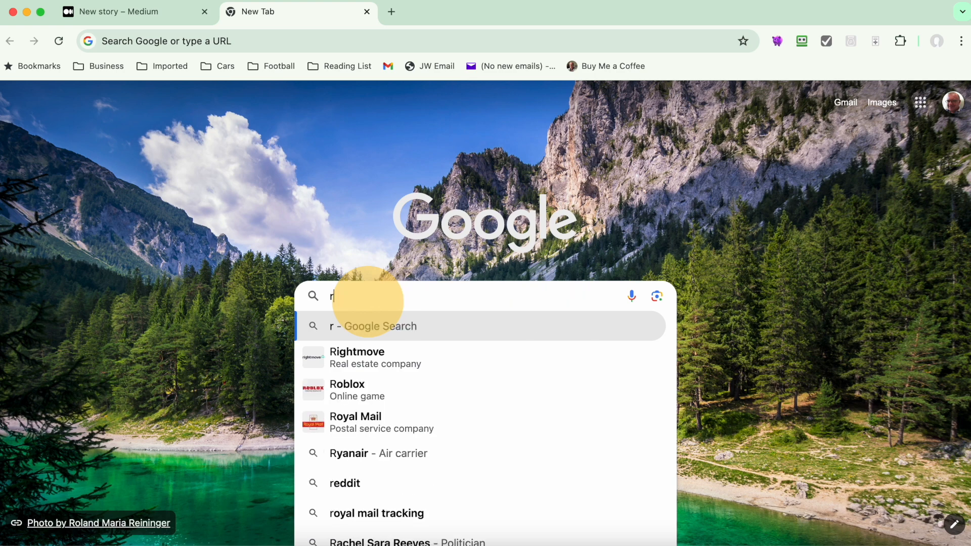
key("BackSpace")
type("chesterfile")
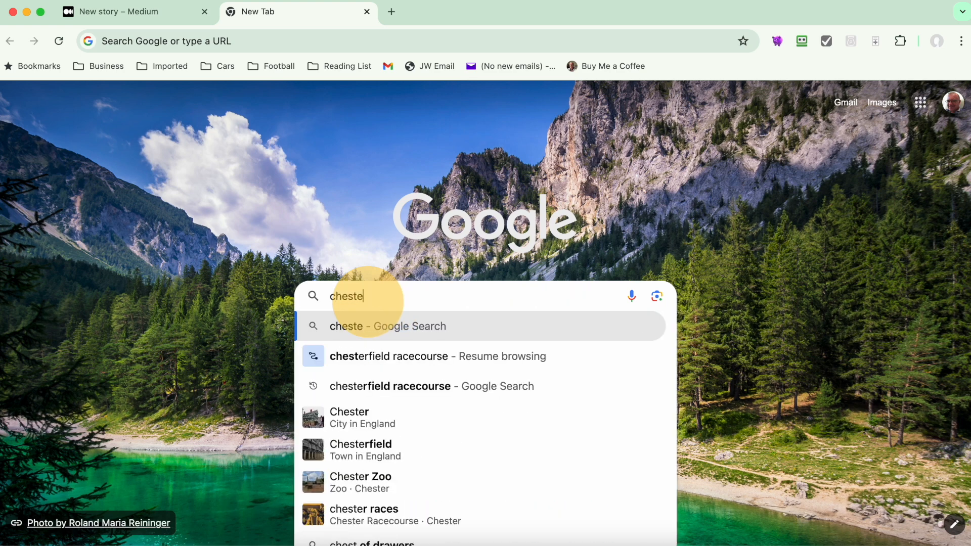
key("BackSpace")
key("BackSpace")
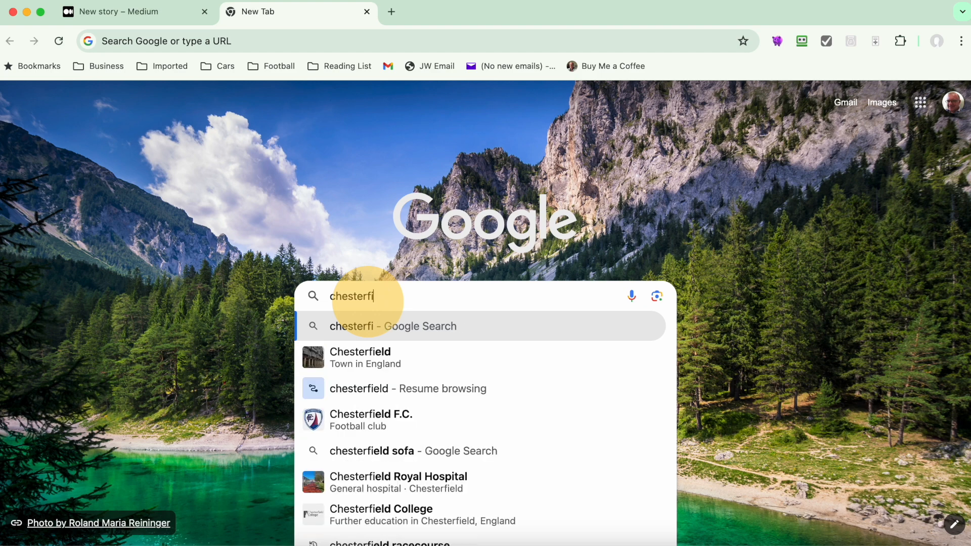
type("eld r")
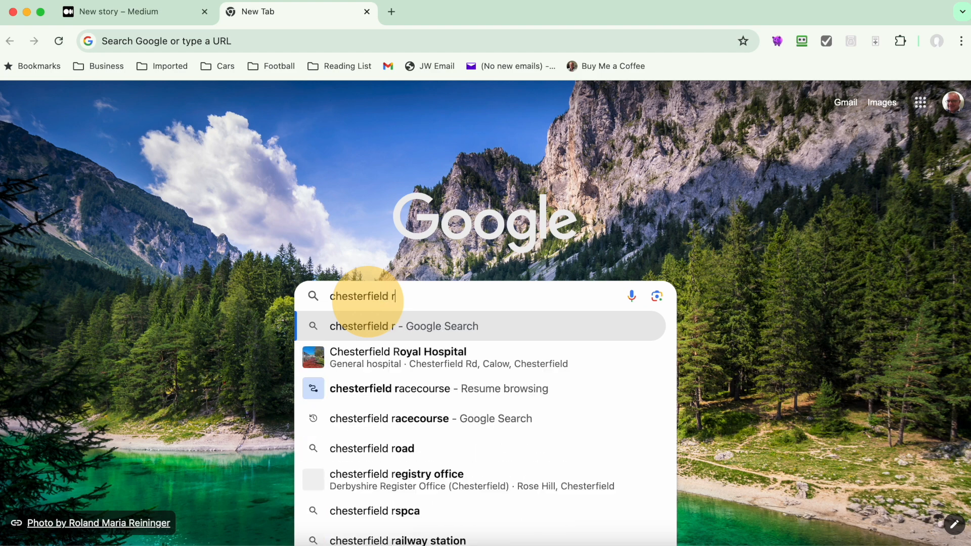
type("acecourse")
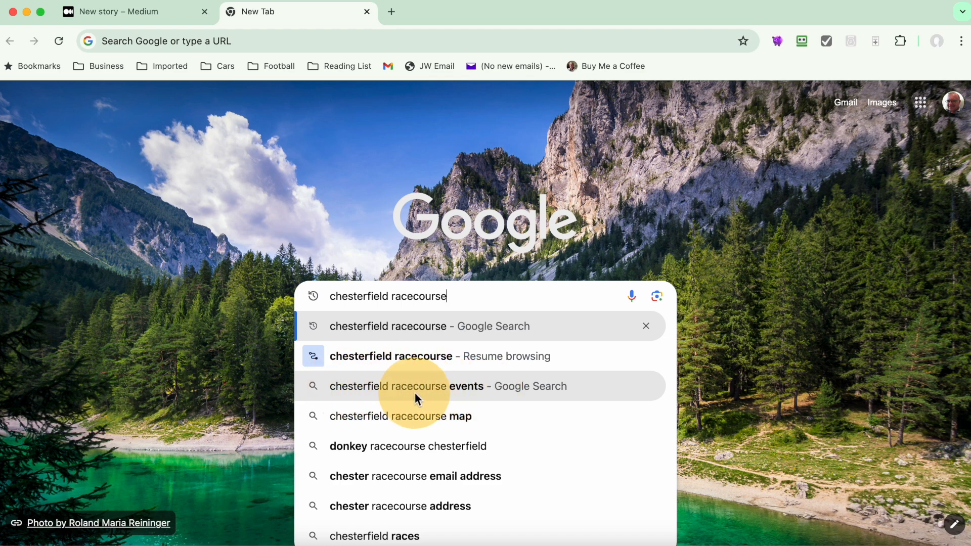
key("Return")
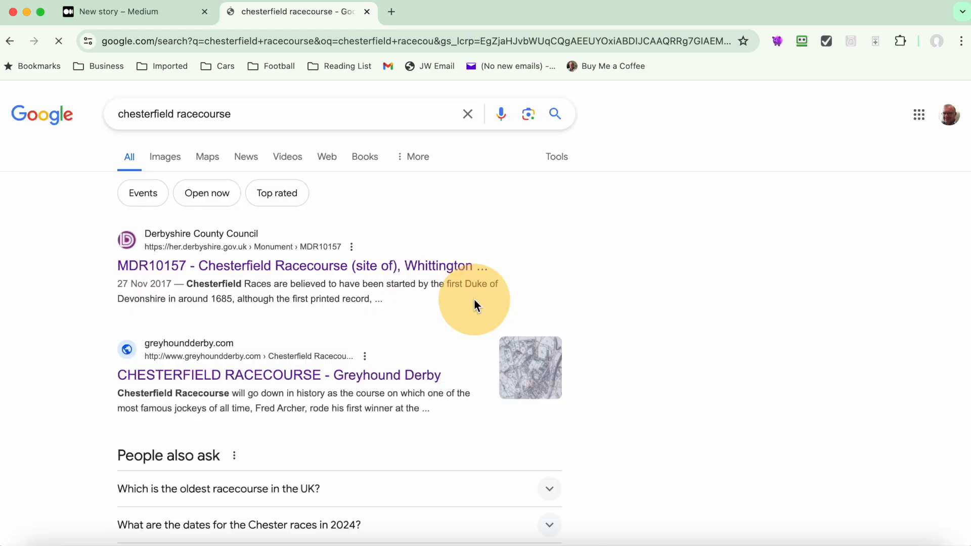
Look through the search results for web pages and videos covering the Chesterfield racecourse topic.
scroll(381, 371, "down", 3)
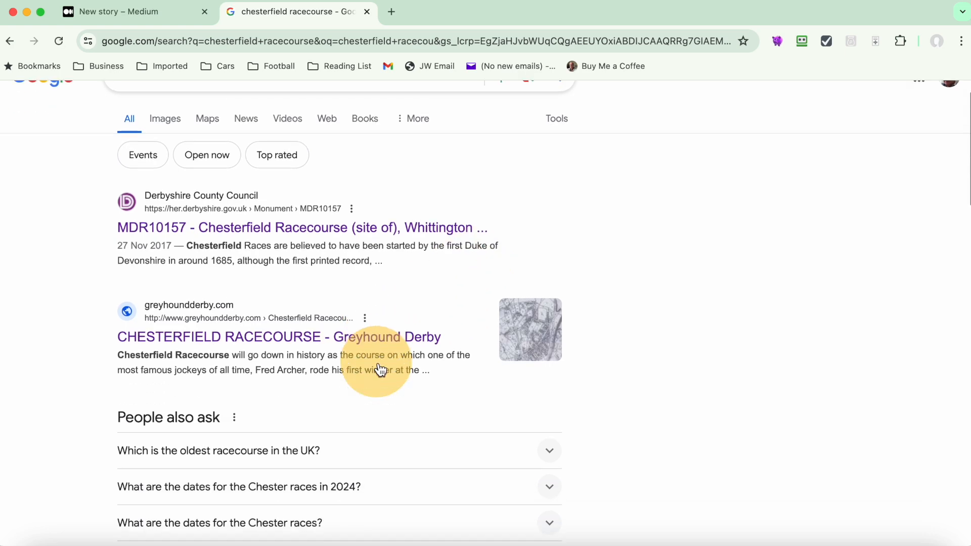
scroll(381, 370, "down", 5)
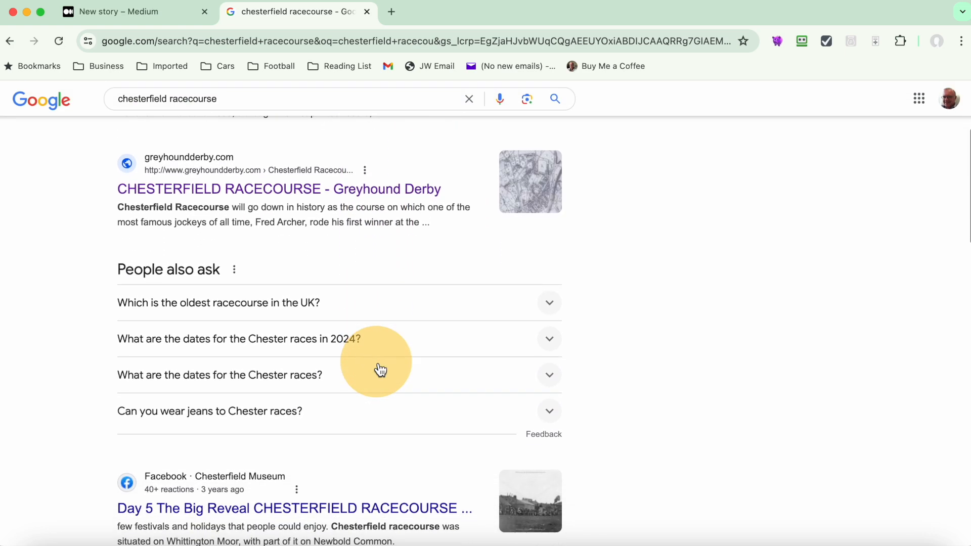
scroll(380, 370, "down", 2)
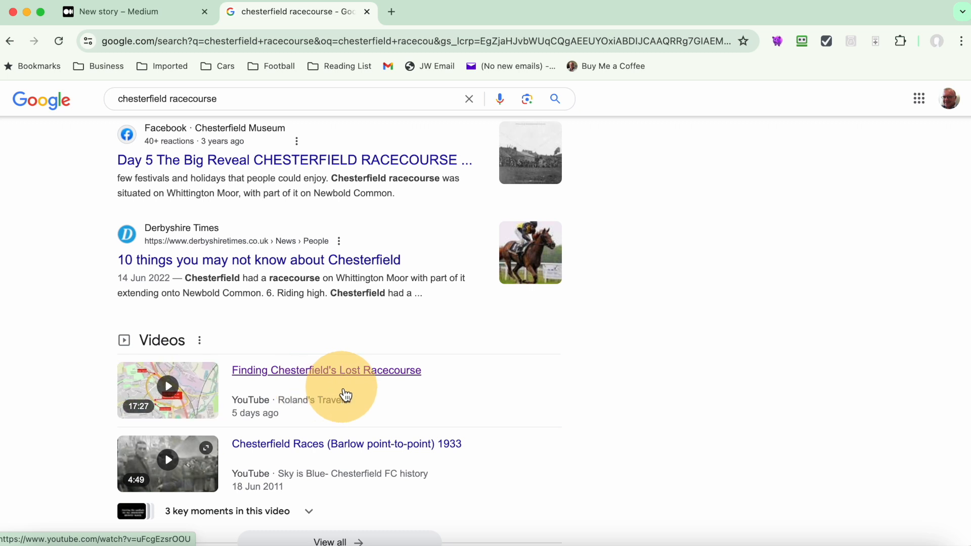
scroll(344, 394, "up", 2)
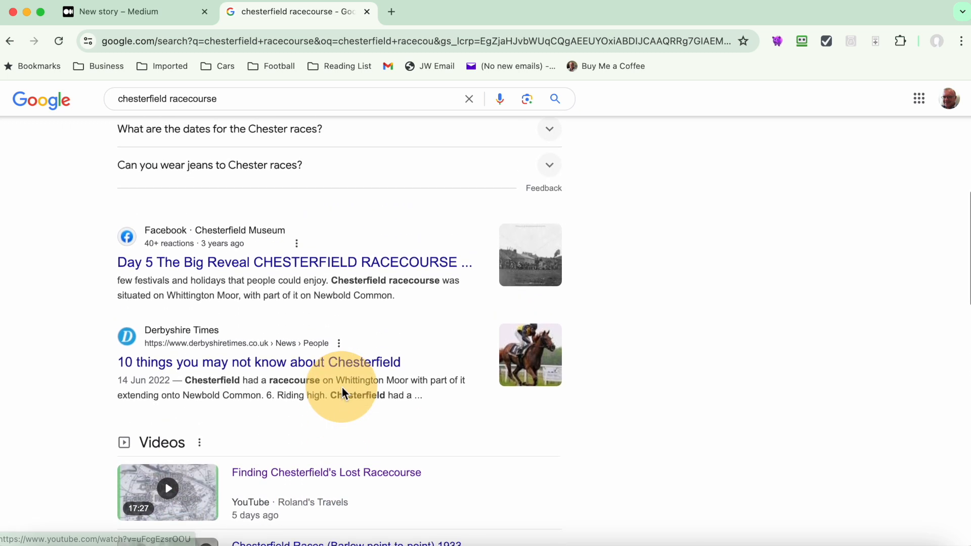
scroll(338, 392, "down", 3)
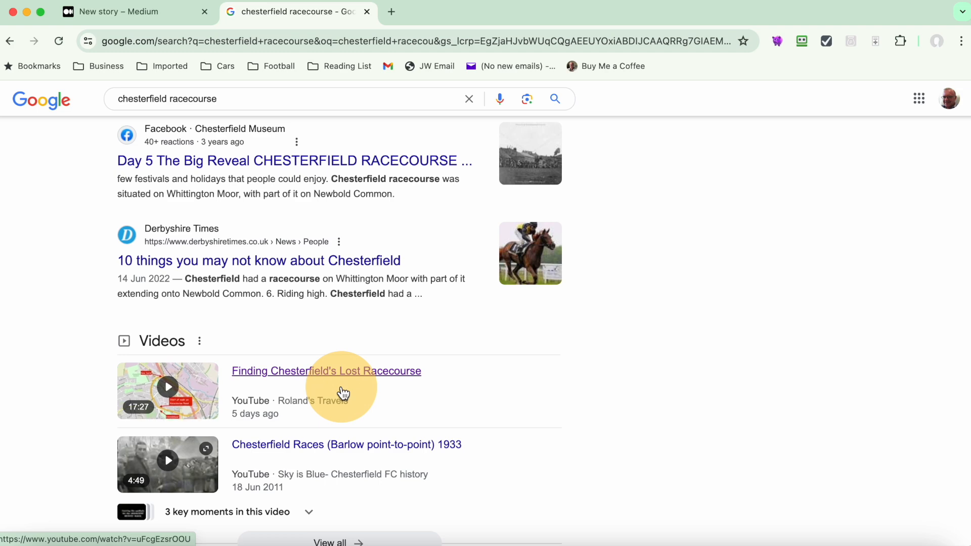
scroll(343, 393, "up", 3)
scroll(343, 393, "up", 10)
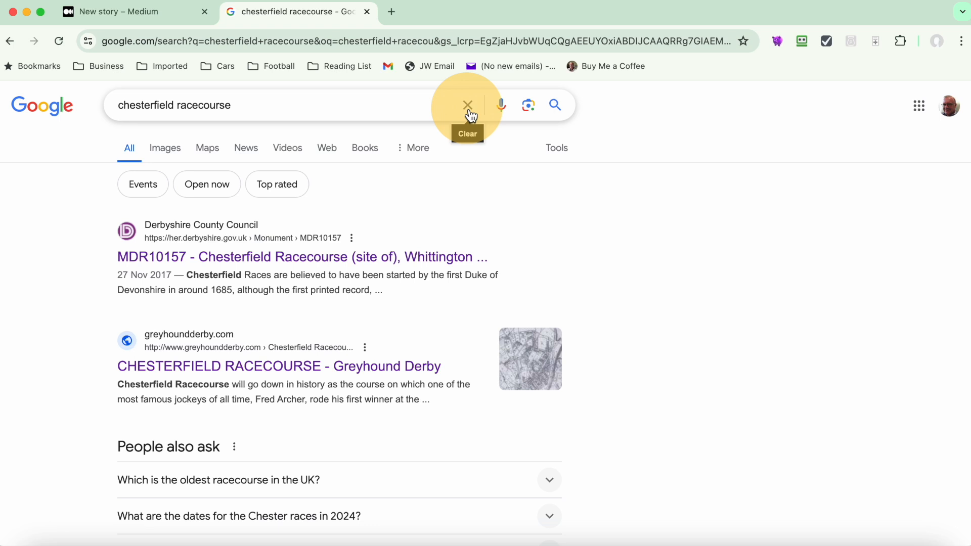
Replace the Google query with "how to invest" to view its search suggestions.
left_click(469, 107)
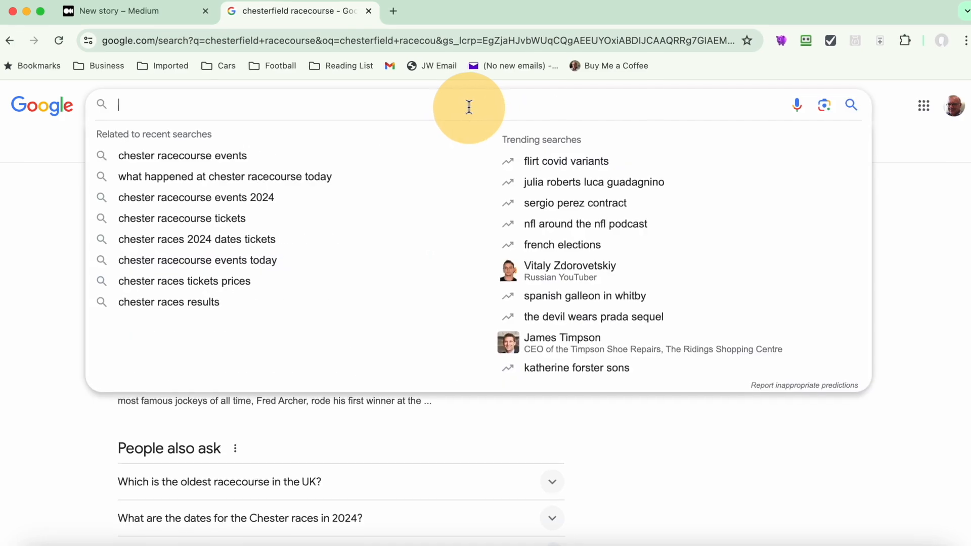
type("how to in")
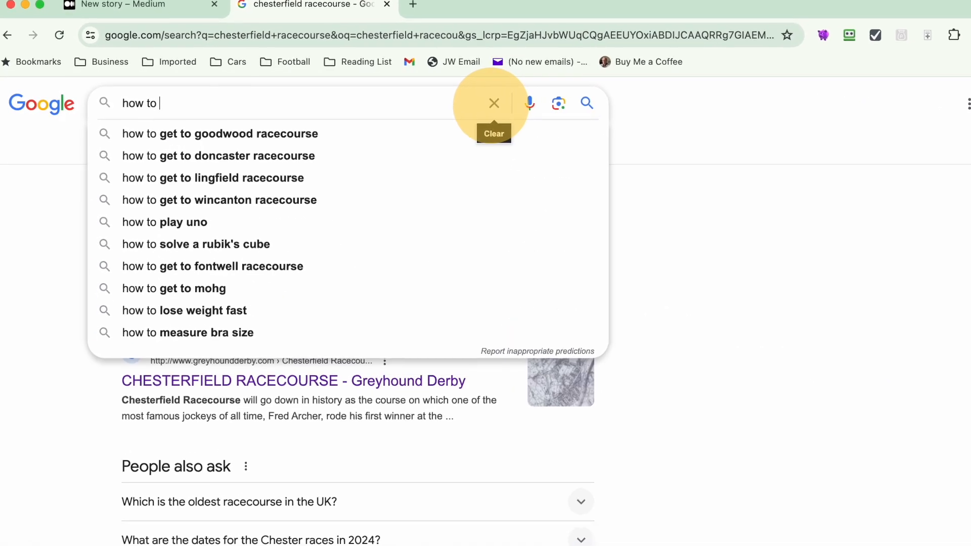
type("vest")
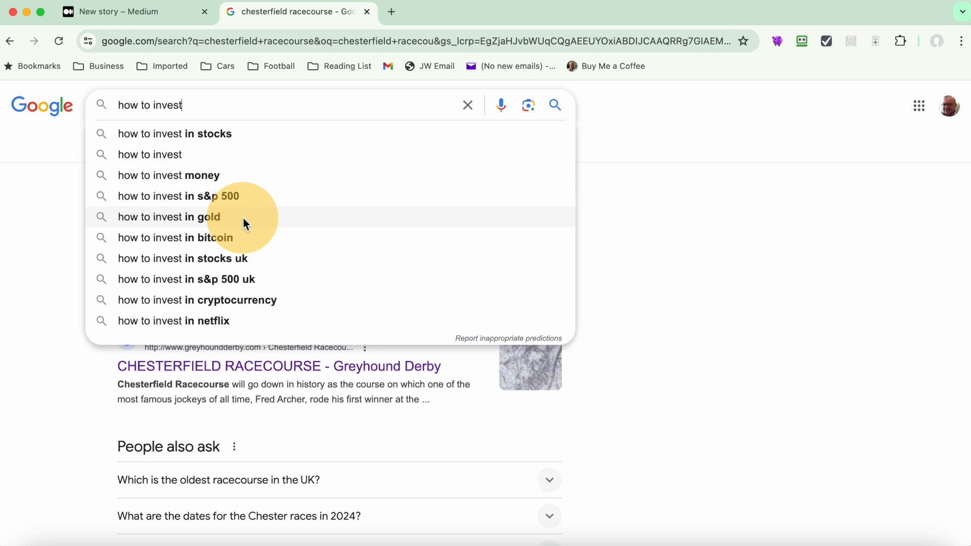
Return to the Medium draft and enter the story title "Finding Chesterfield's Lost Racecourse".
left_click(139, 15)
left_click(294, 175)
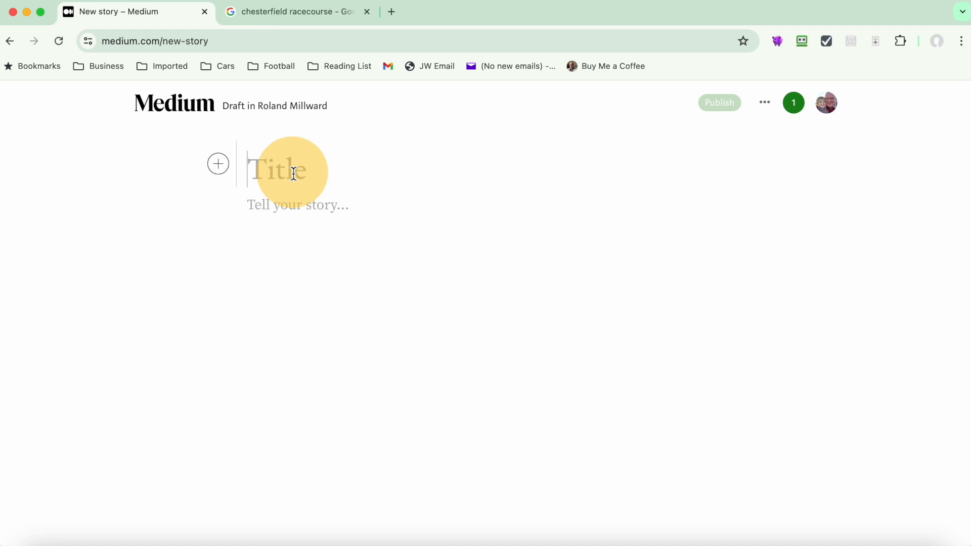
type("Finding")
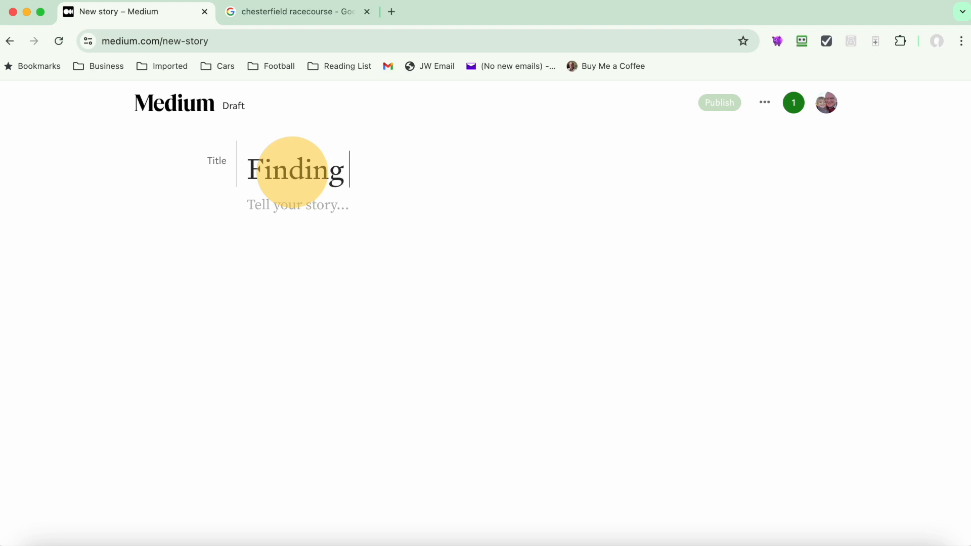
type(" Chest")
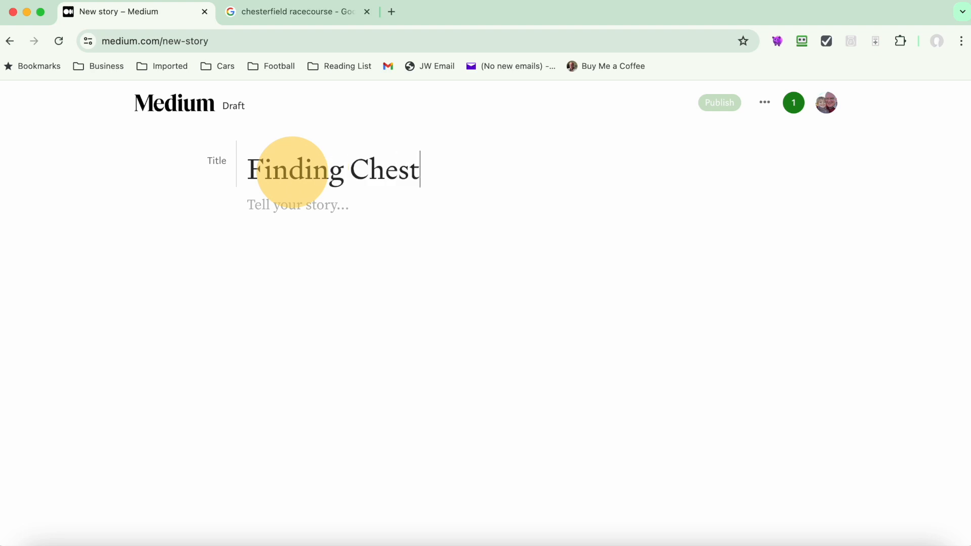
type("erfiel")
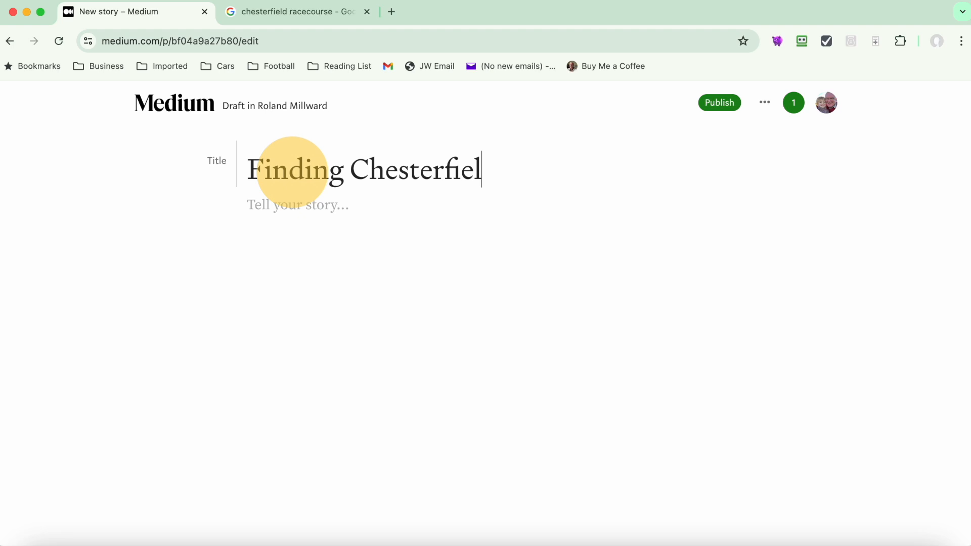
type("d's o")
type("st")
key("BackSpace")
key("BackSpace")
key("BackSpace")
type("Lost Ra")
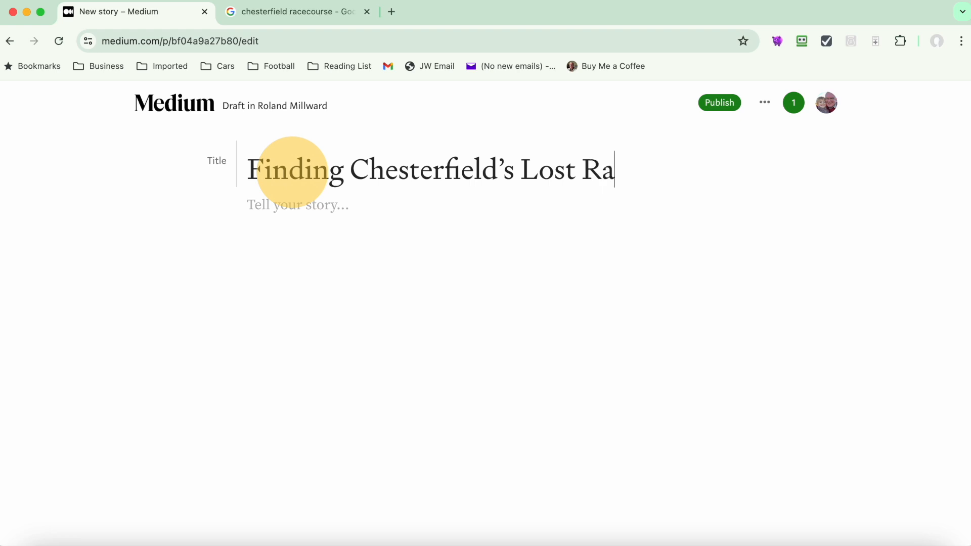
type("cecourse")
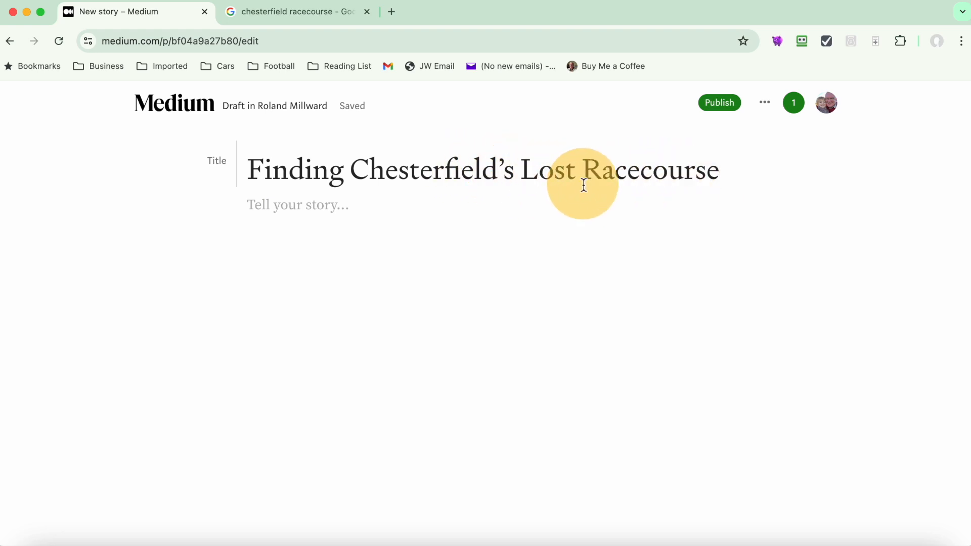
Write "My journey in finding where it was" as the first line beneath the story title.
left_click(252, 210)
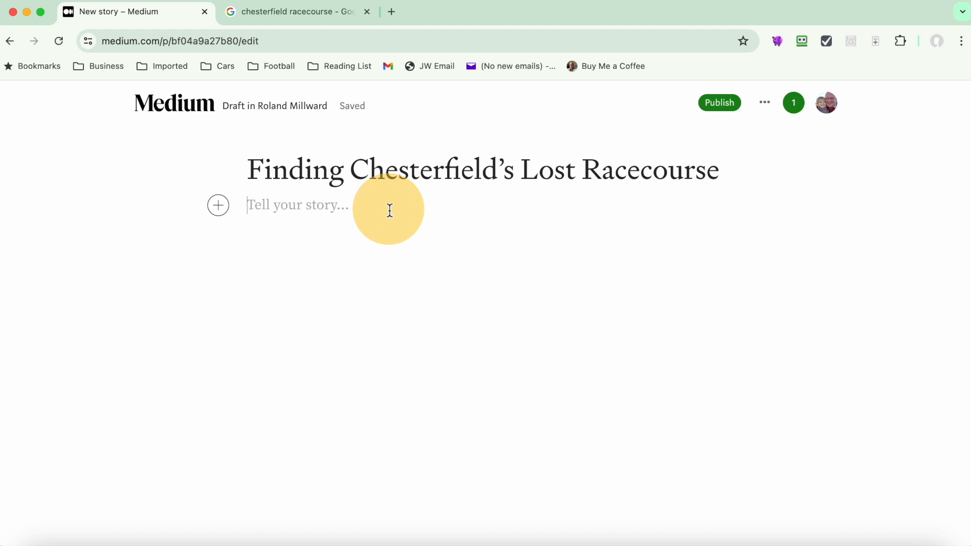
type("M")
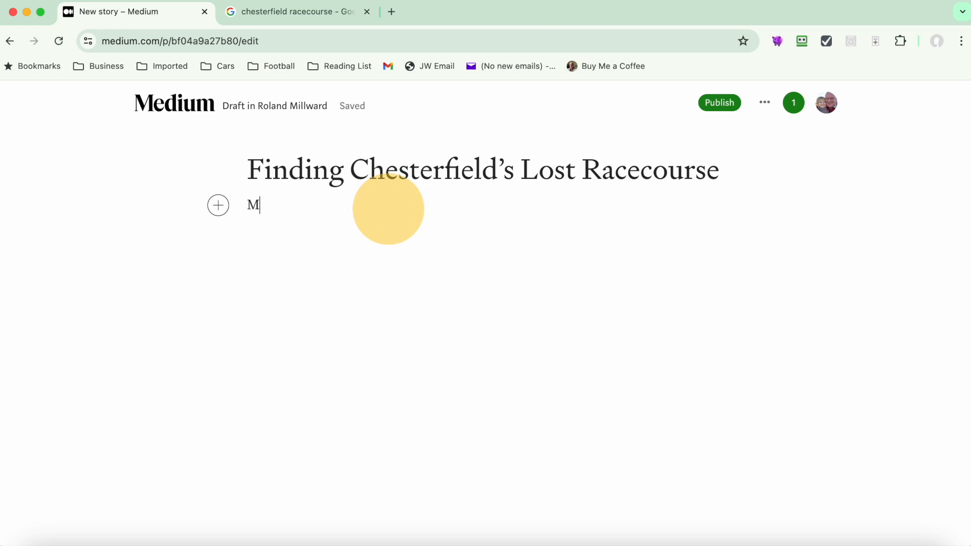
type("y jou")
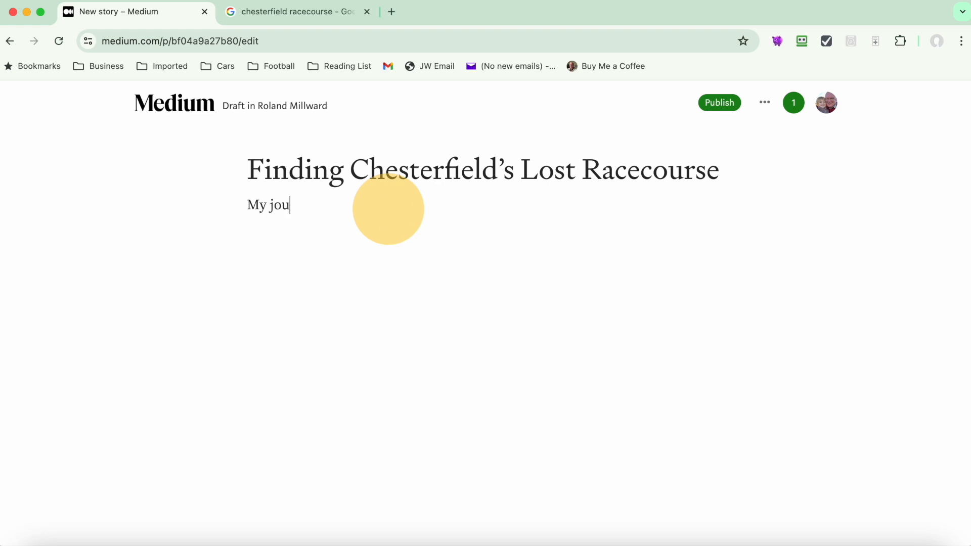
type("rney in finding wh")
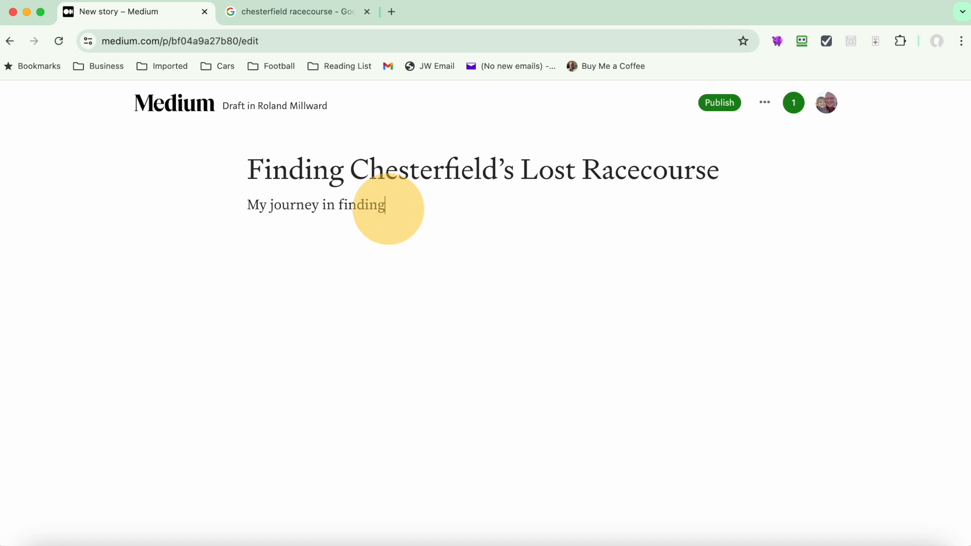
type("ere it was")
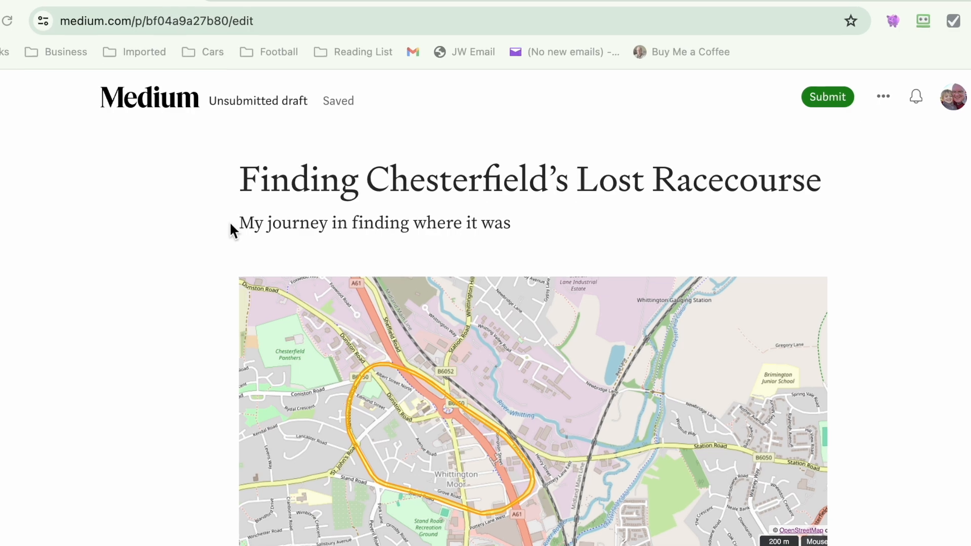
In the draft containing the map, format the line "My journey in finding where it was" with the small heading style as the subtitle.
left_click(235, 224)
left_click_drag(239, 224, 530, 230)
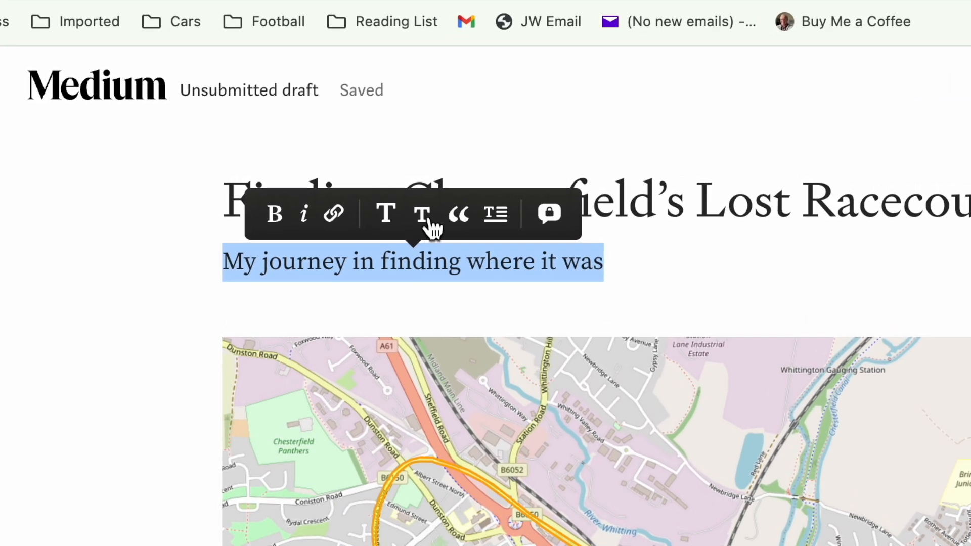
left_click(429, 222)
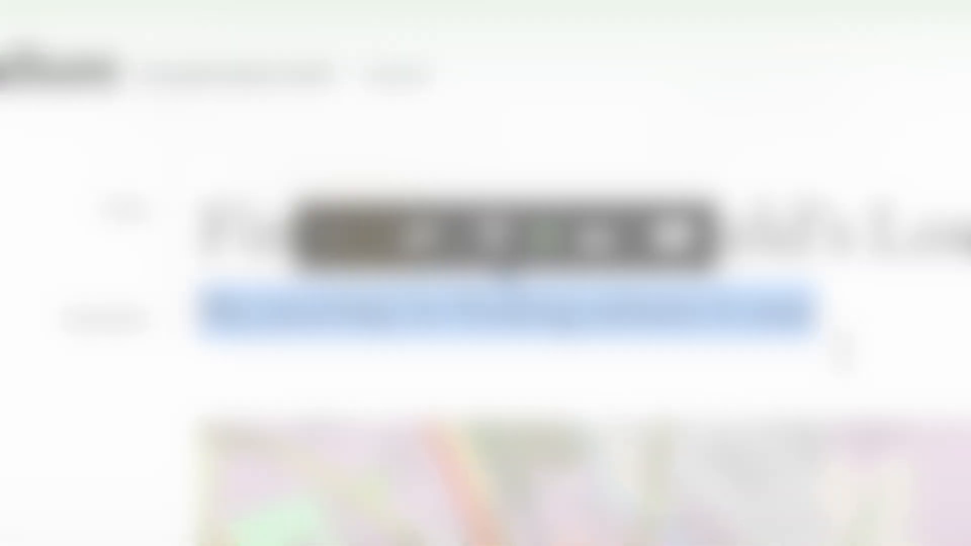
left_click(309, 471)
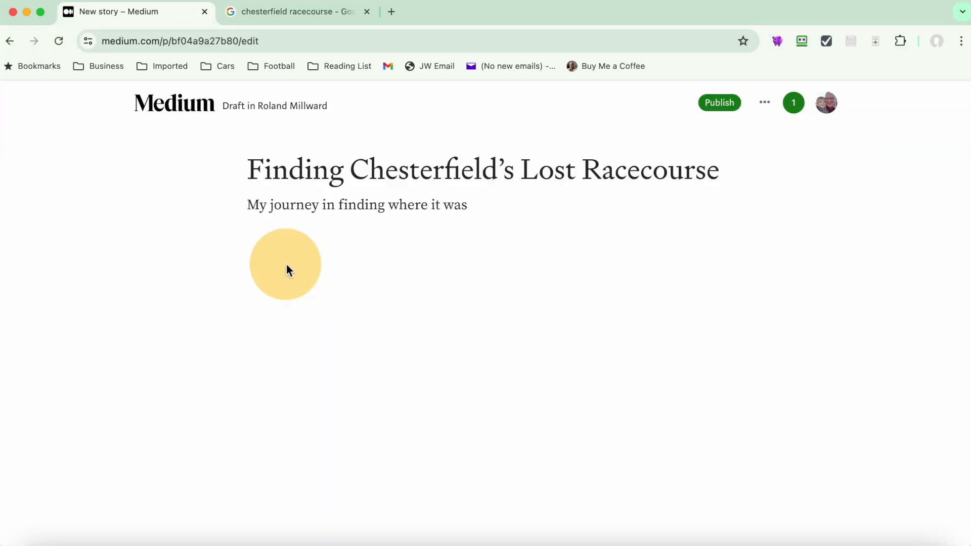
Insert the racecourse route map from the Photos library as an image below the subtitle.
left_click(487, 214)
key("Return")
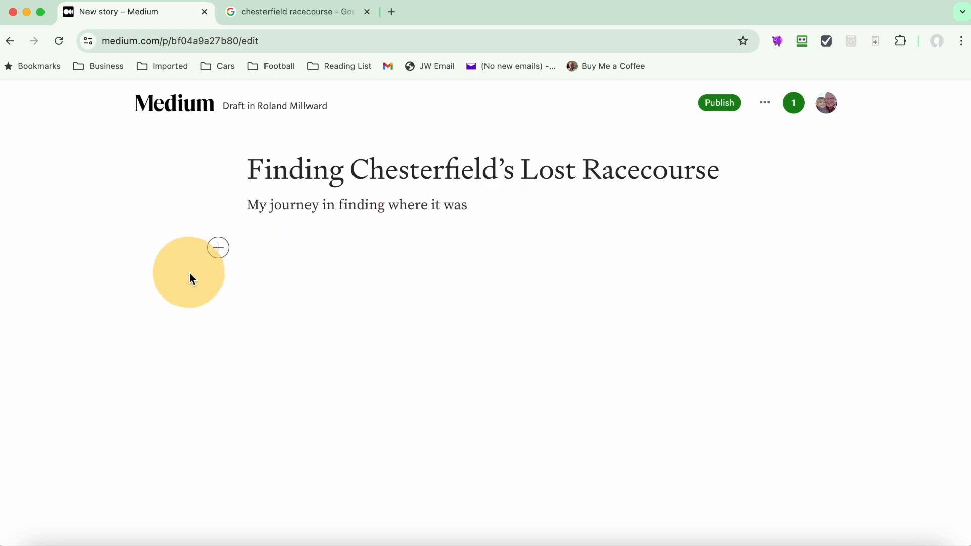
left_click(219, 248)
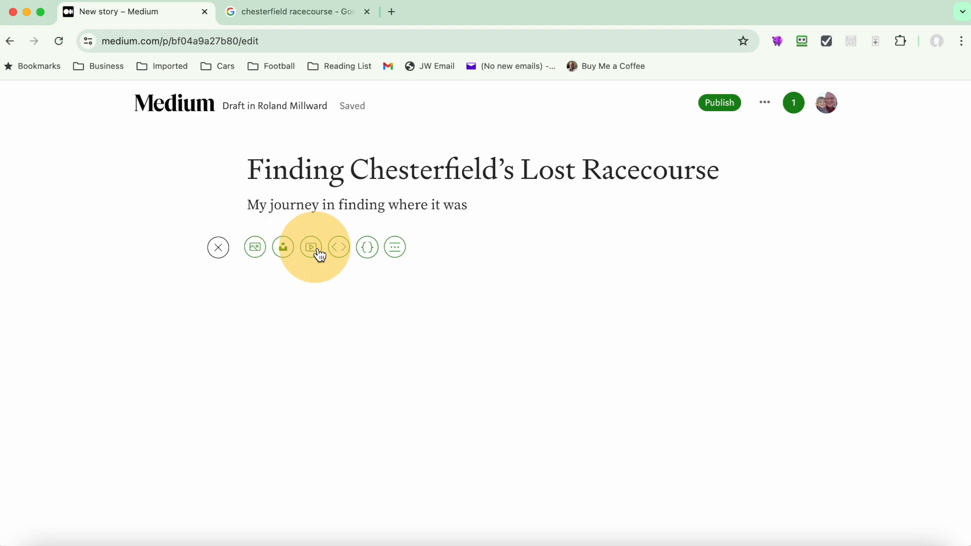
left_click(262, 256)
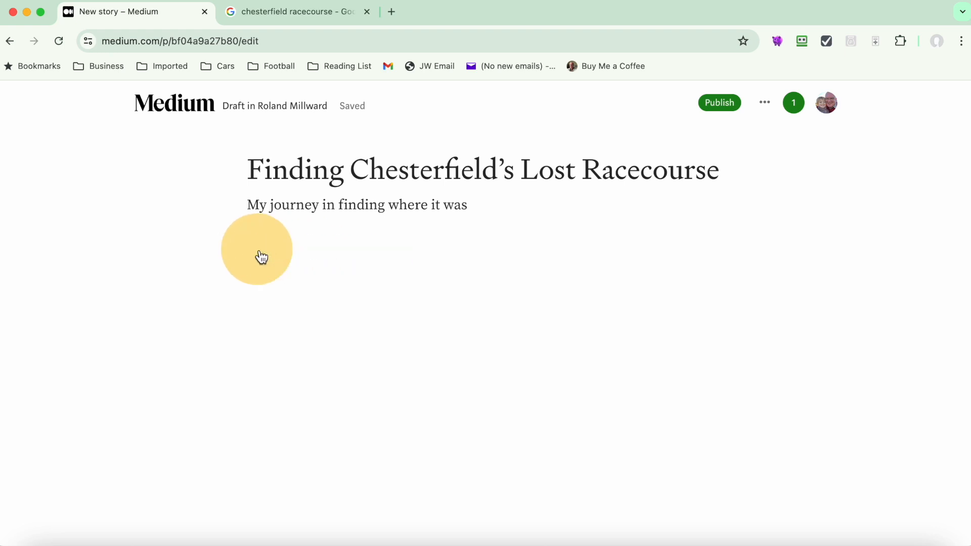
scroll(96, 496, "down", 2)
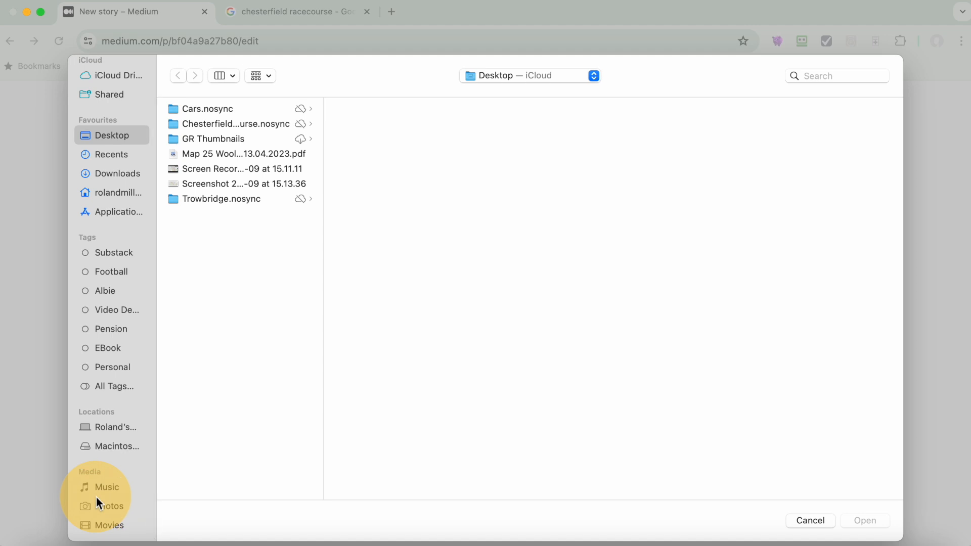
left_click(105, 505)
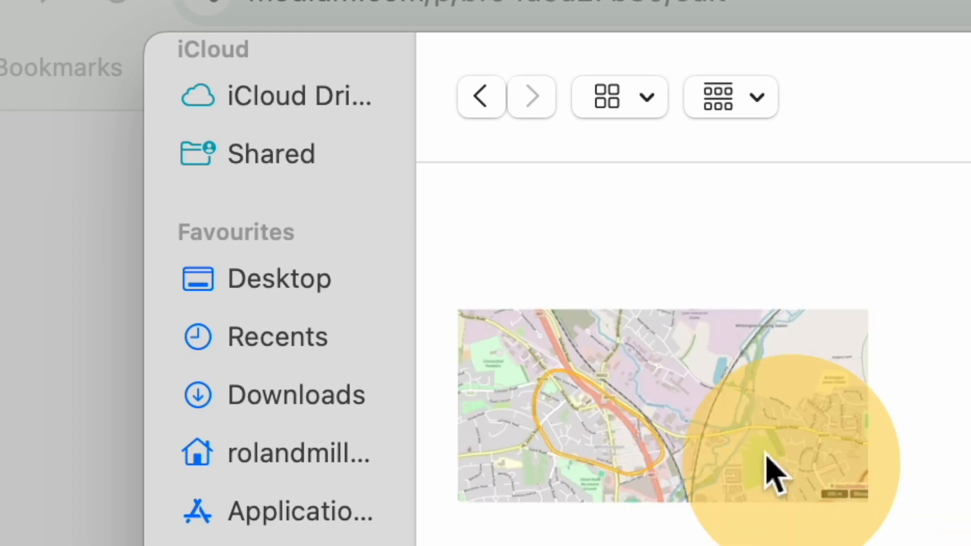
left_click(672, 388)
left_click(513, 440)
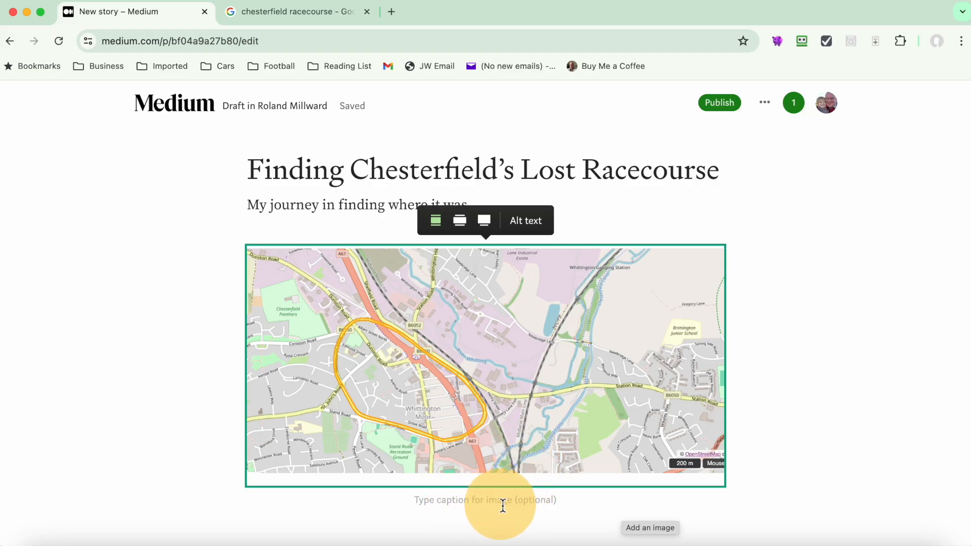
Save the map's alt text as "This is a map of the route of the old Chesterfield Racecourse which closed in 1924. The route is still traceable today.".
left_click(533, 230)
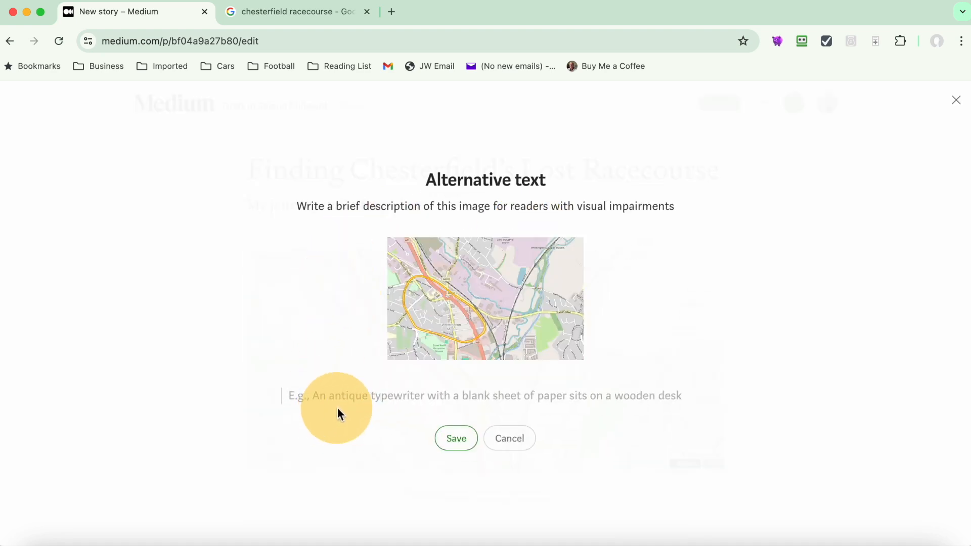
type("This ")
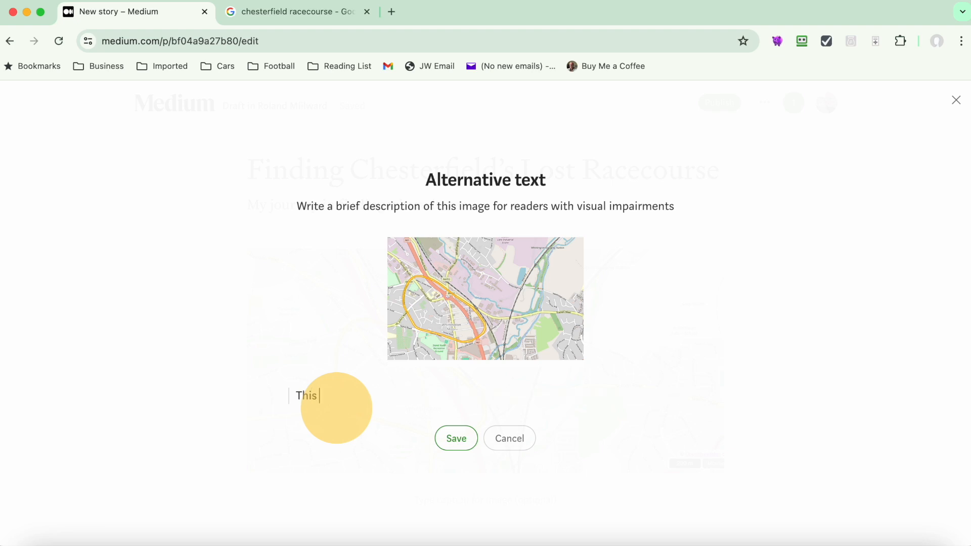
type("is a map of the rout")
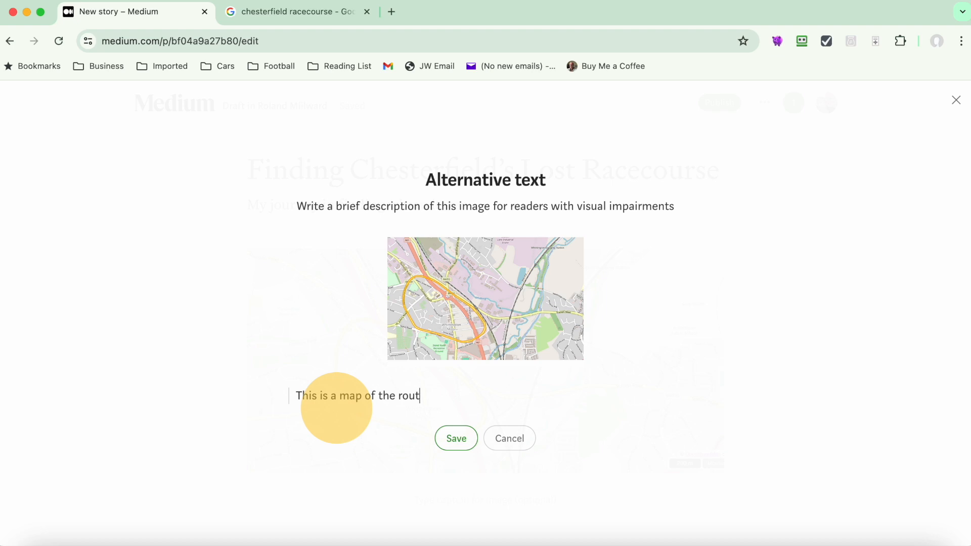
type("e of the old Chesterfield ")
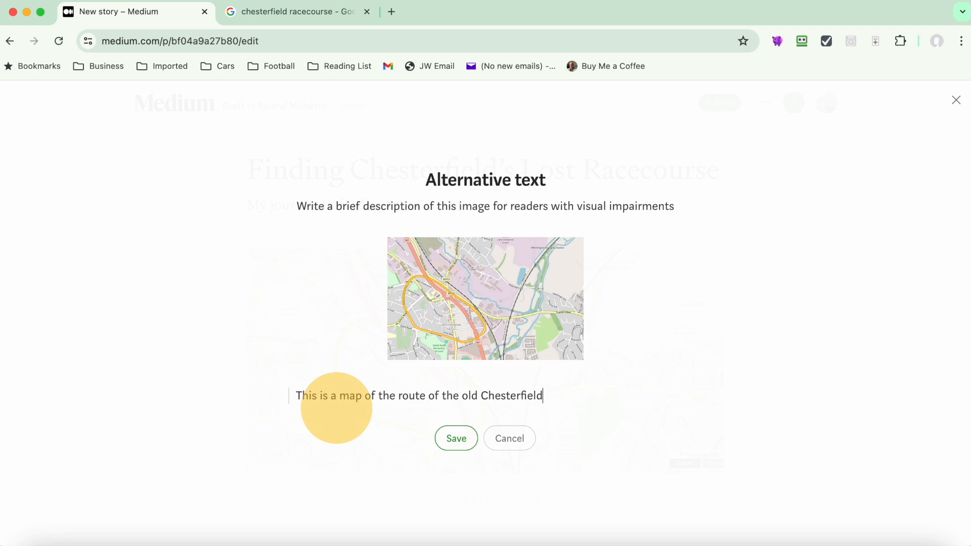
type("Racecourse which clos")
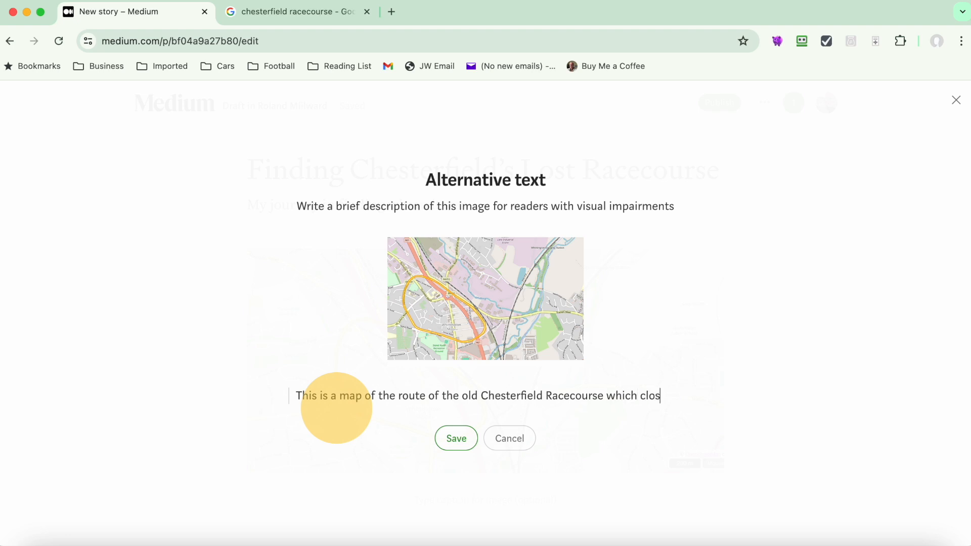
type("ed in 1924")
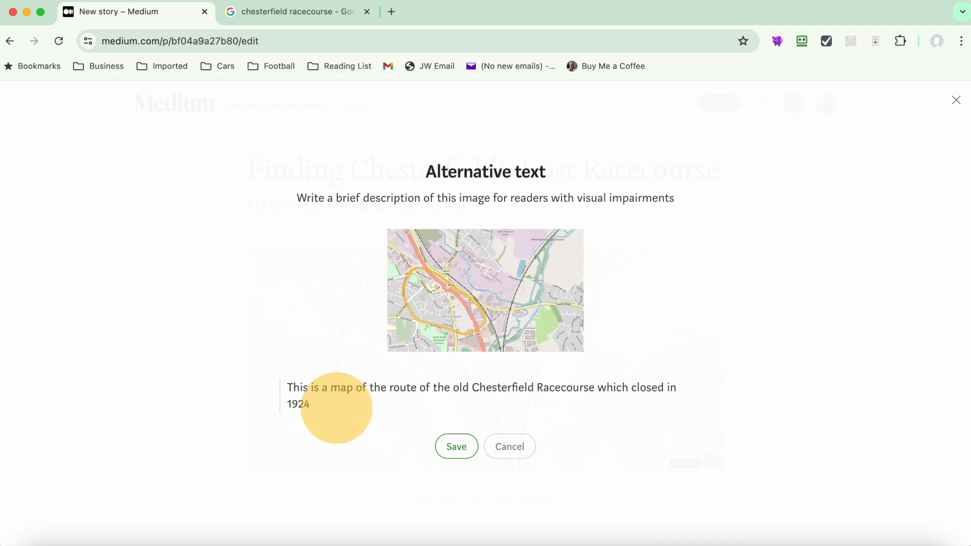
type(". The route is still traceable today.")
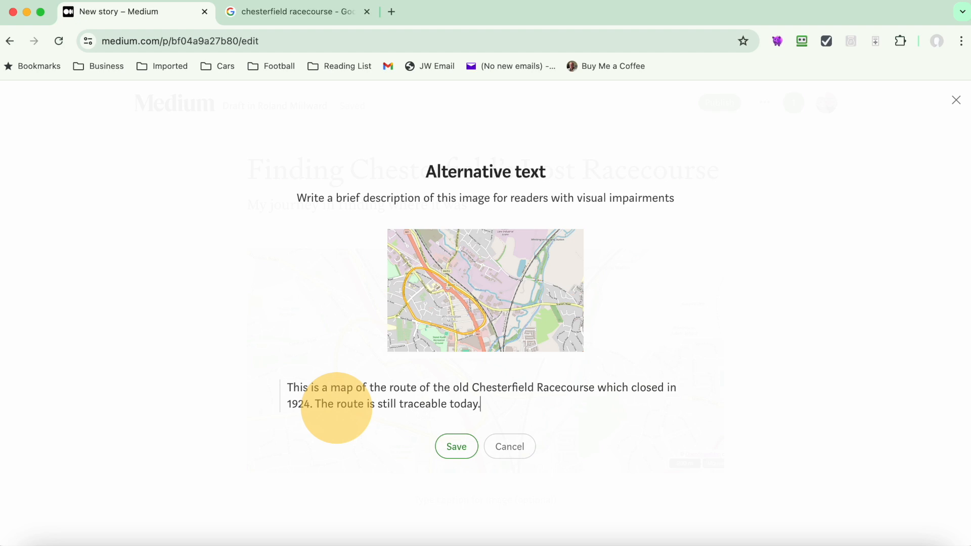
left_click(457, 446)
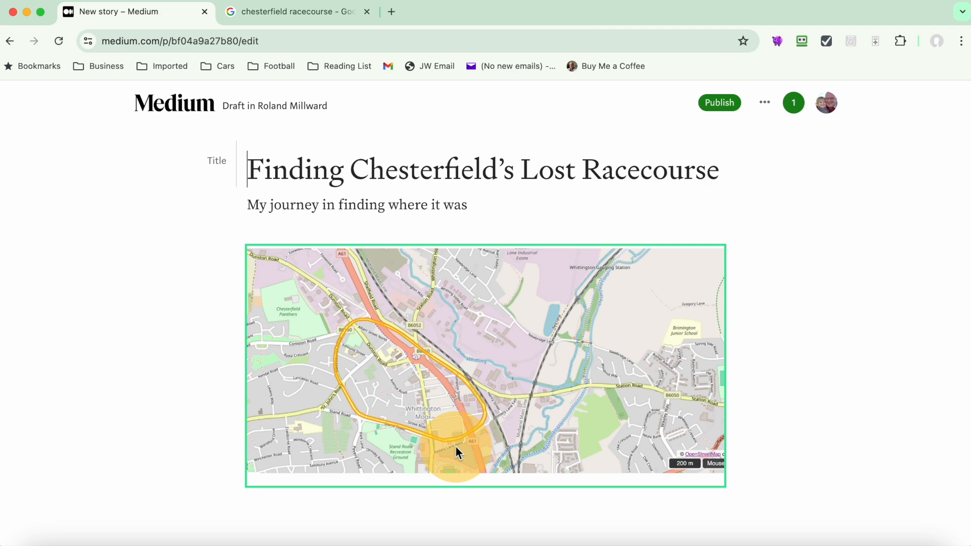
Caption the map "The route of Chesterfield Racecoure overlaid on a modern map." and start a new paragraph below it.
scroll(462, 447, "down", 1)
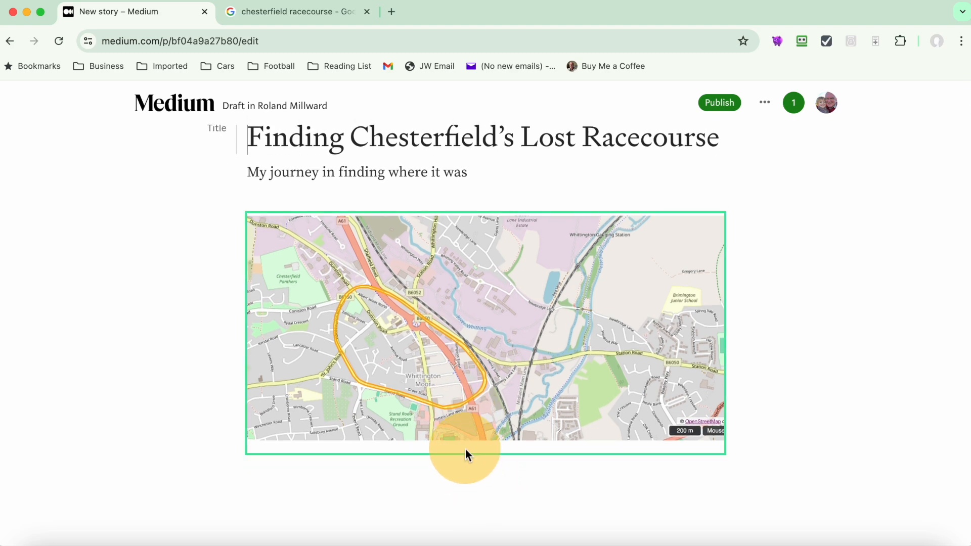
left_click(465, 449)
left_click(458, 474)
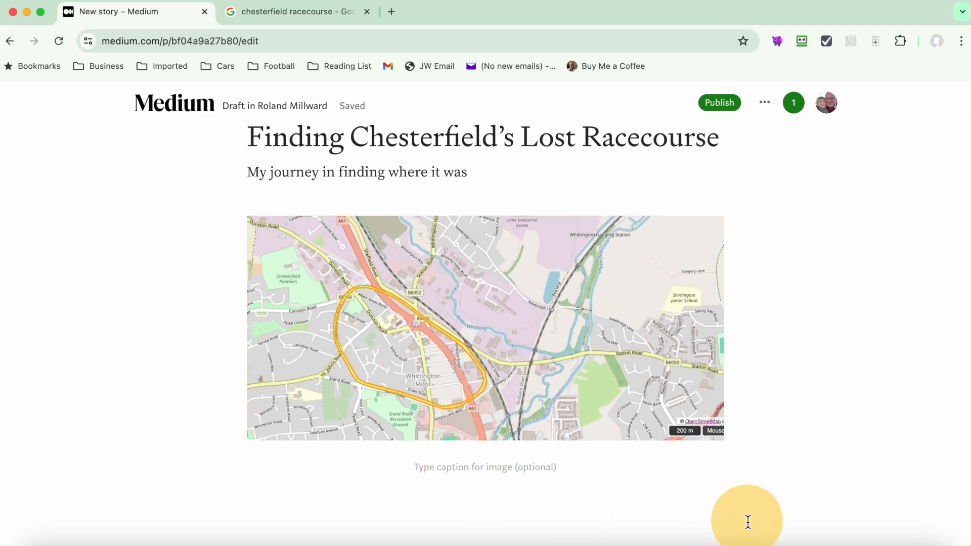
type("Th")
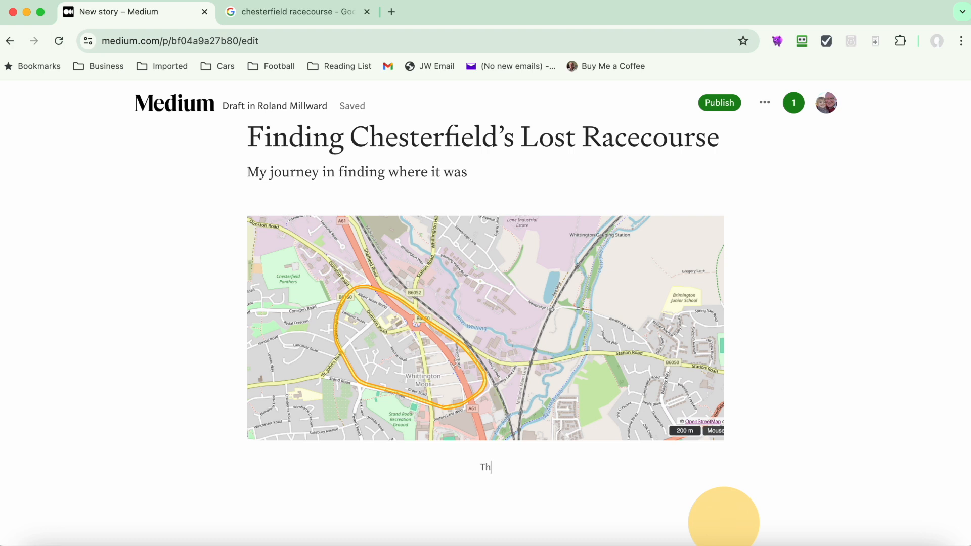
type("e route of Chesterfie")
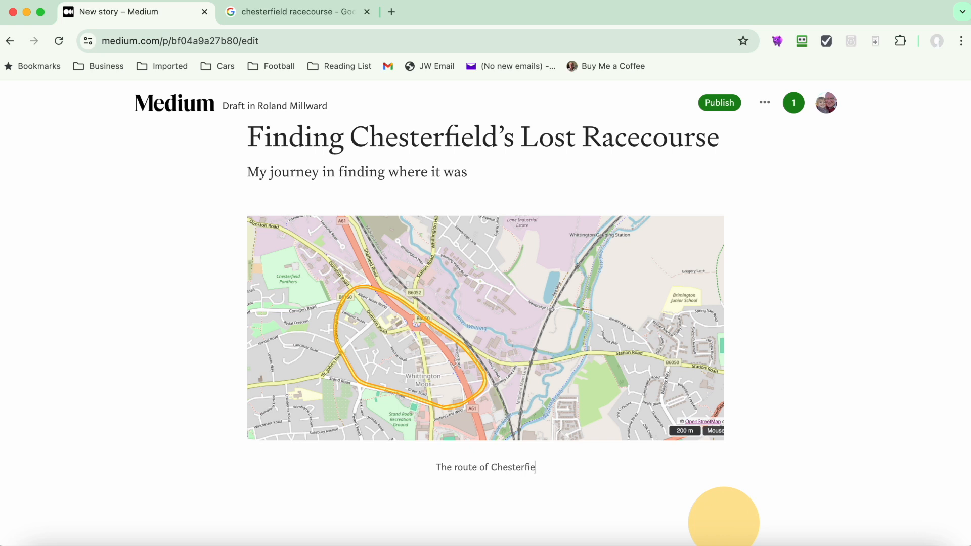
type("ld R")
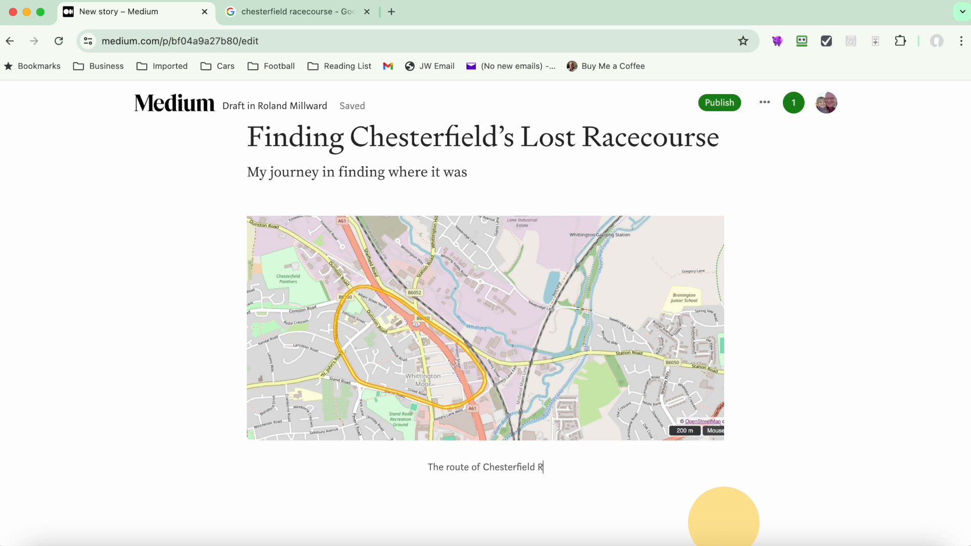
type("aceourse")
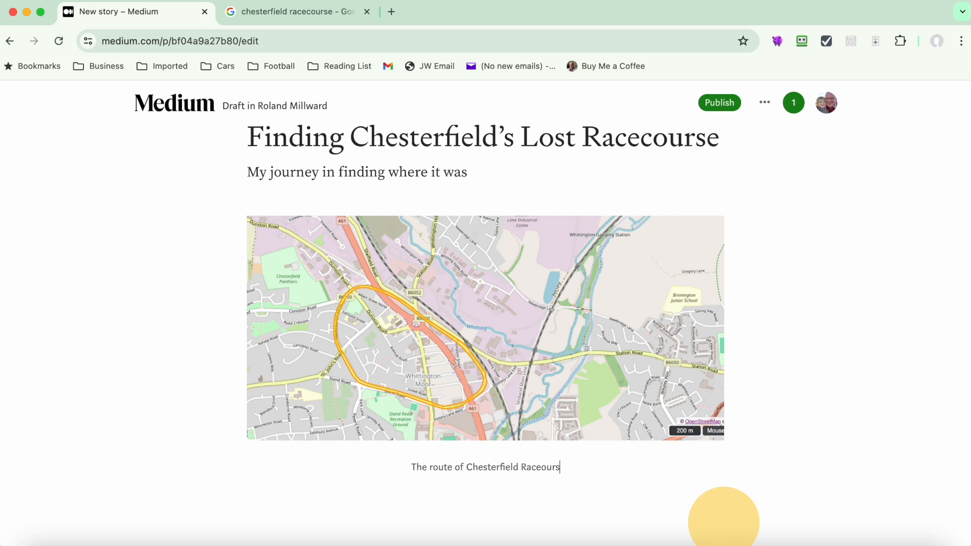
key("BackSpace")
key("BackSpace")
key("BackSpace")
key("BackSpace")
key("BackSpace")
type("coure o")
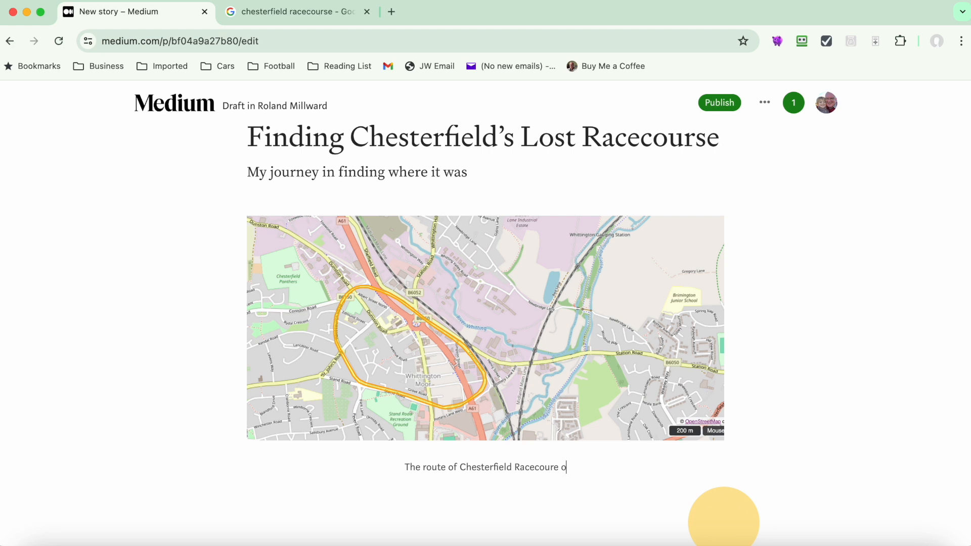
type("verlaid ona.")
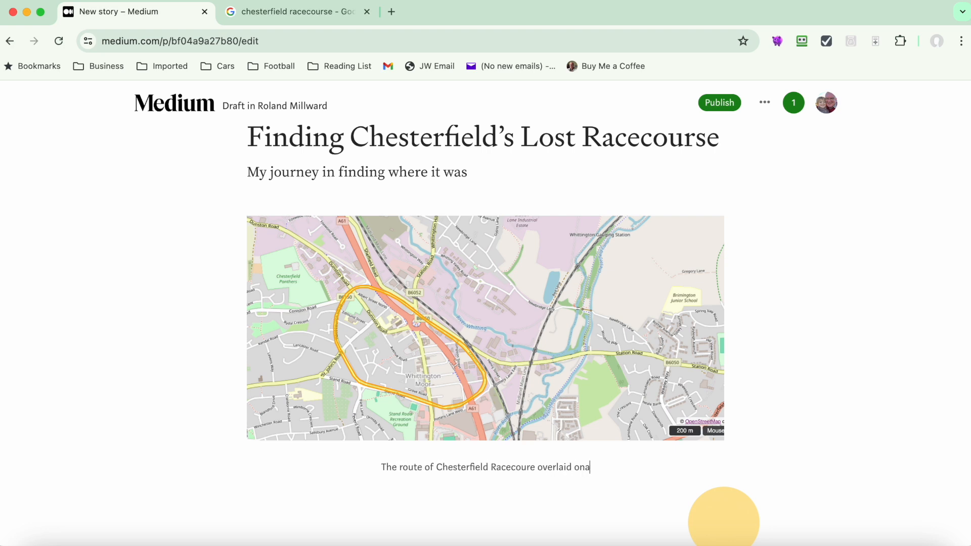
key("BackSpace")
key("BackSpace")
key("BackSpace")
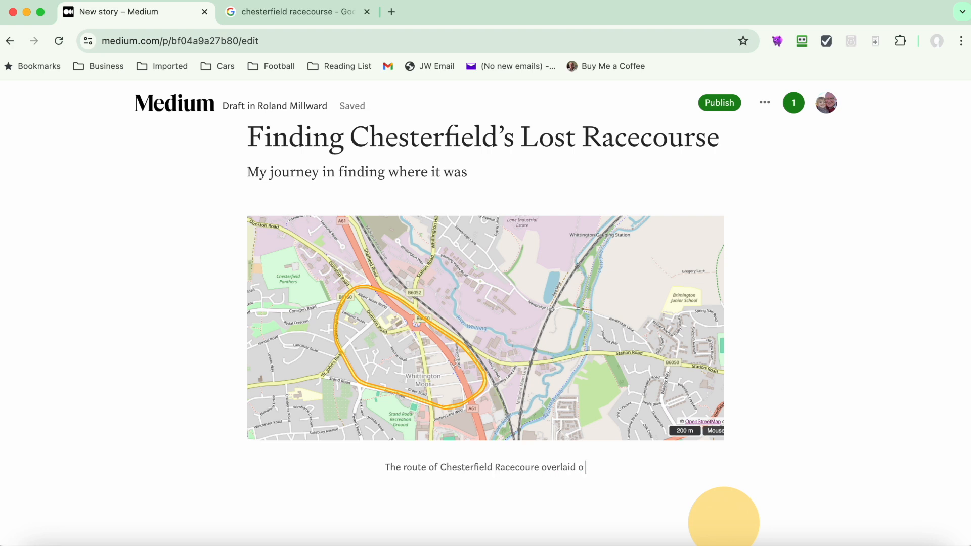
type("n a m")
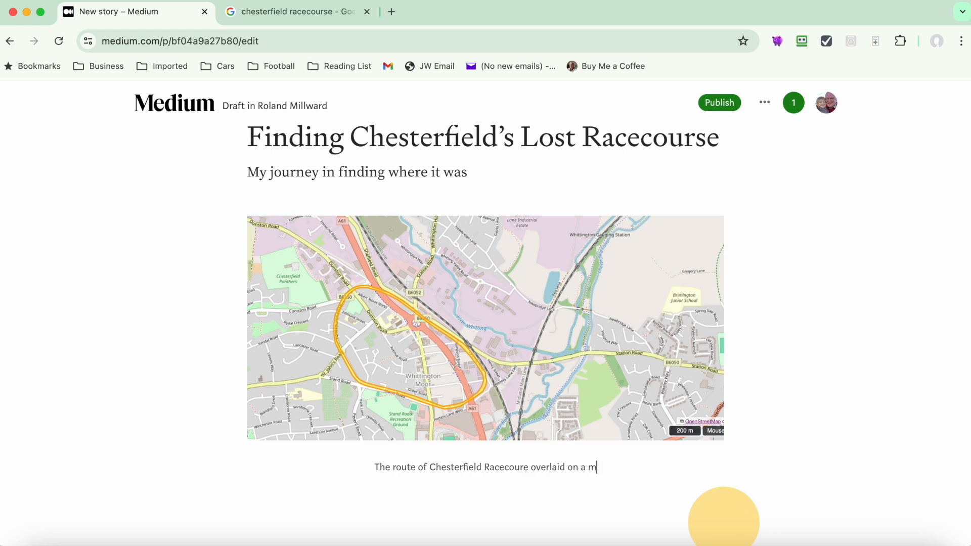
type("odern ampo")
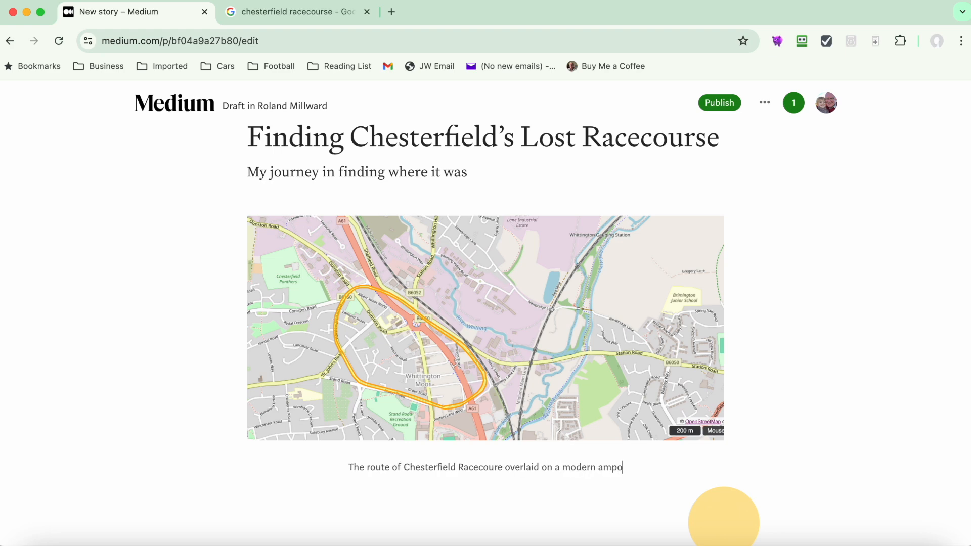
key("BackSpace")
key("BackSpace")
key("BackSpace")
key("BackSpace")
type("map.")
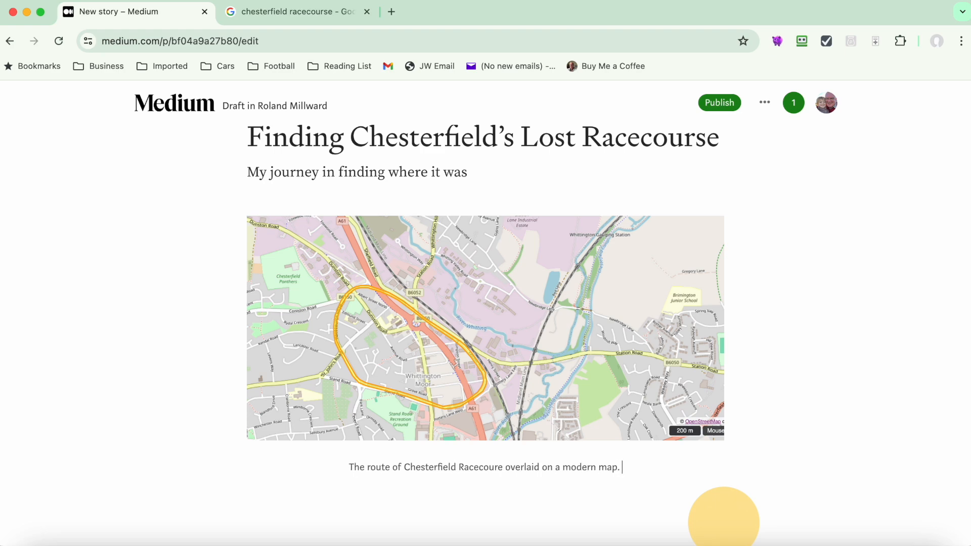
key("Return")
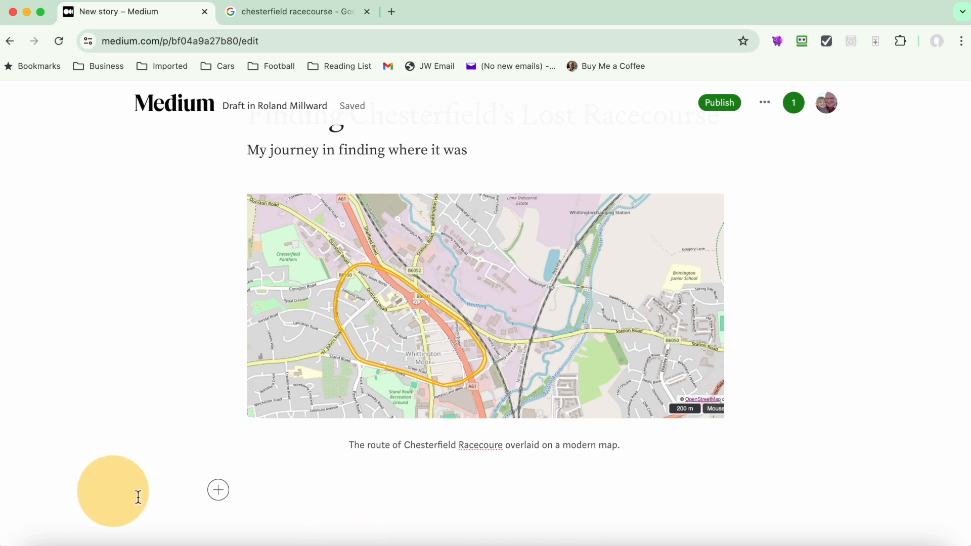
Correct the misspelled "Racecoure" in the map caption to "Racecourse".
left_click(215, 498)
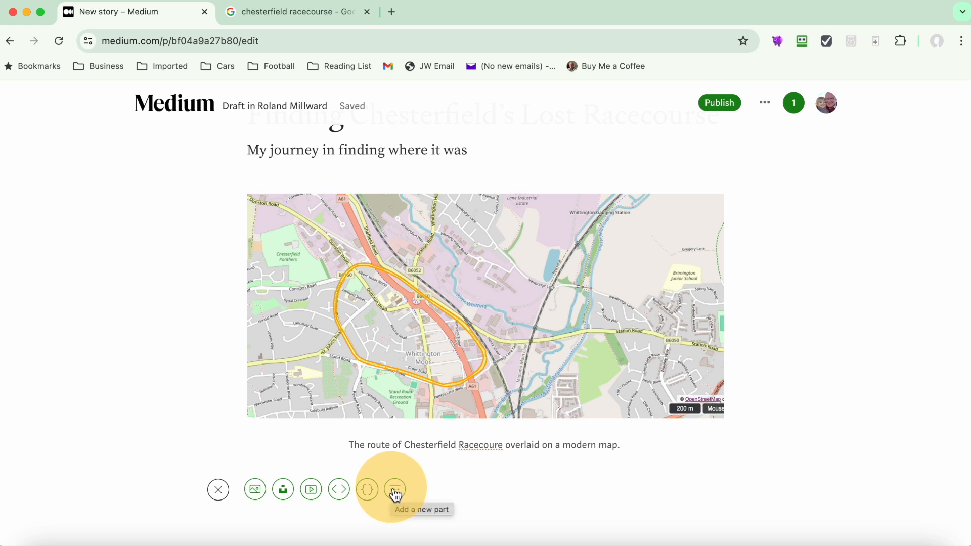
left_click(489, 446)
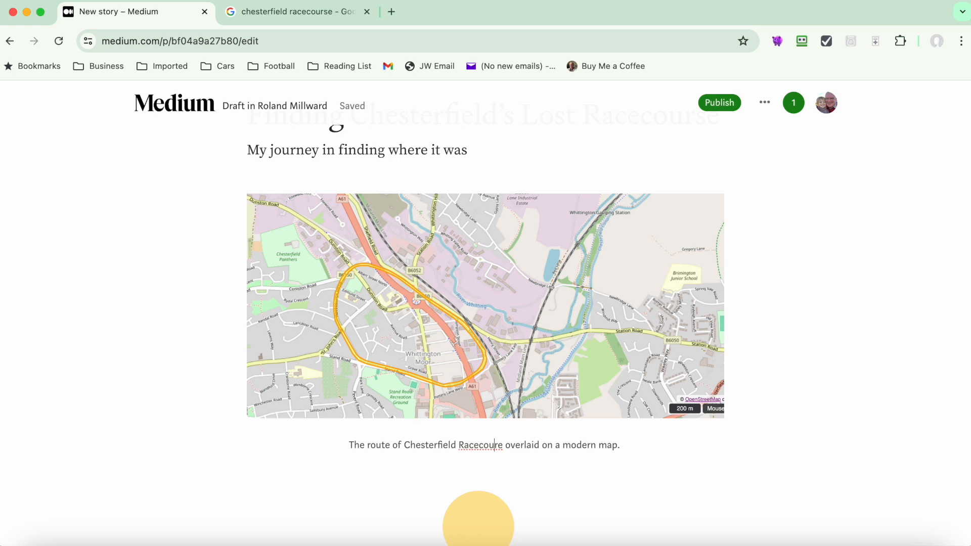
type("s")
key("Return")
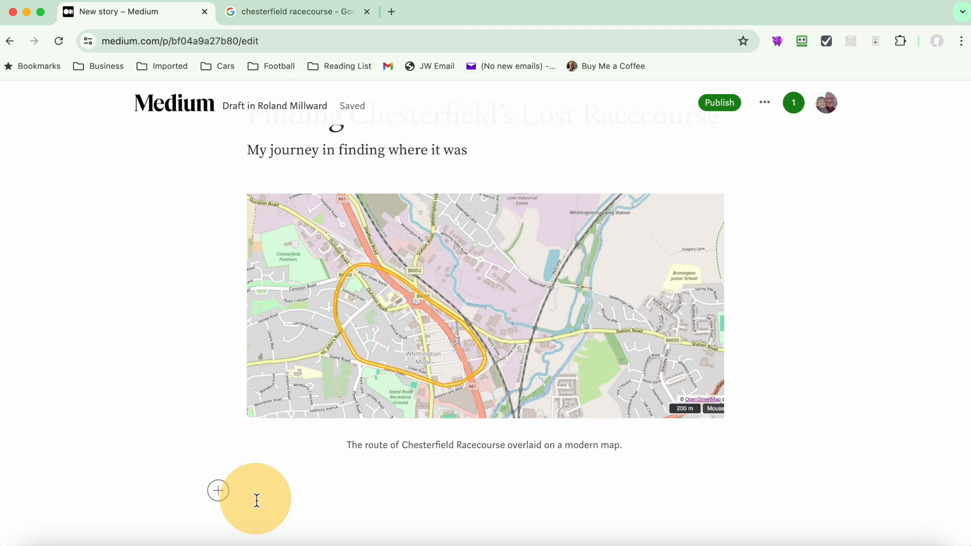
Write "The History of Chesterfield Racecourse" below the map caption and format it with the large heading style.
type("e History of Che")
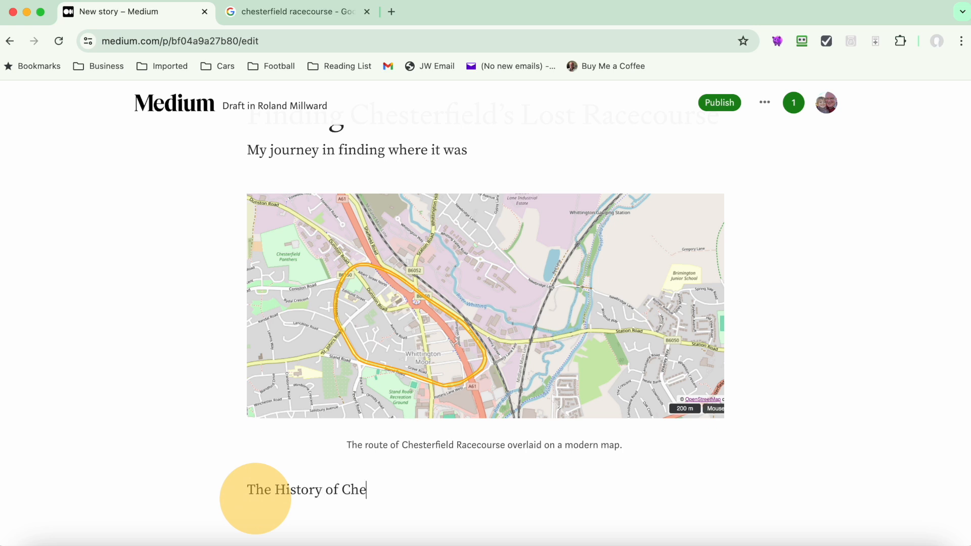
type("R")
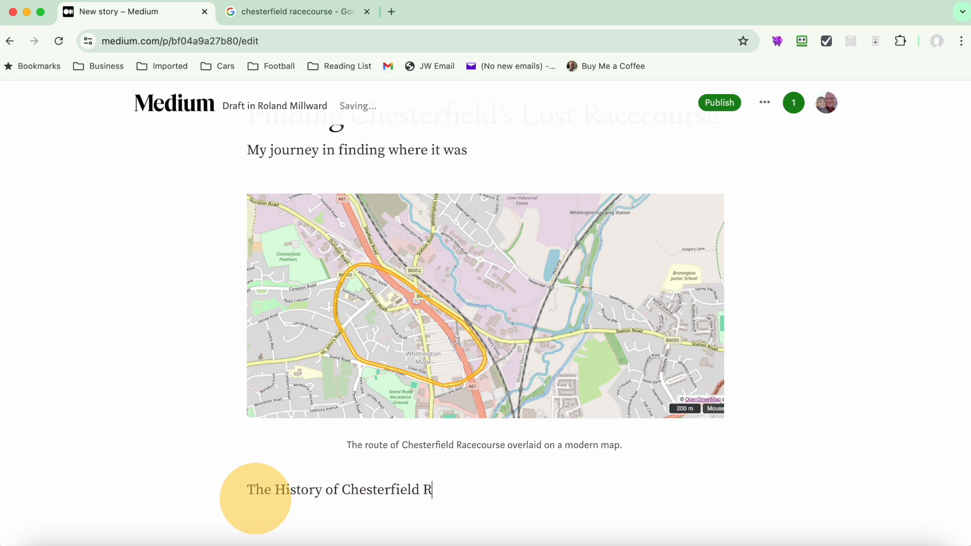
type("acecourse")
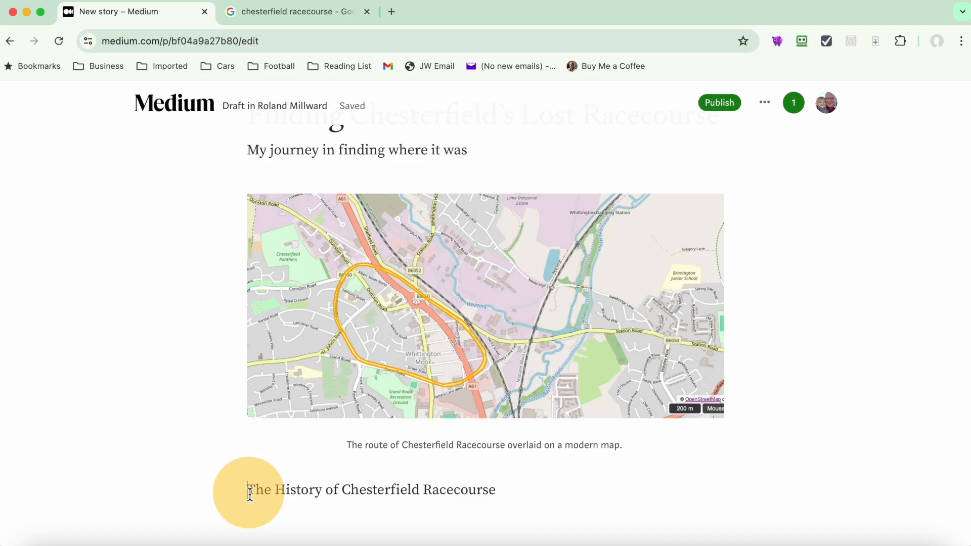
left_click_drag(247, 490, 476, 505)
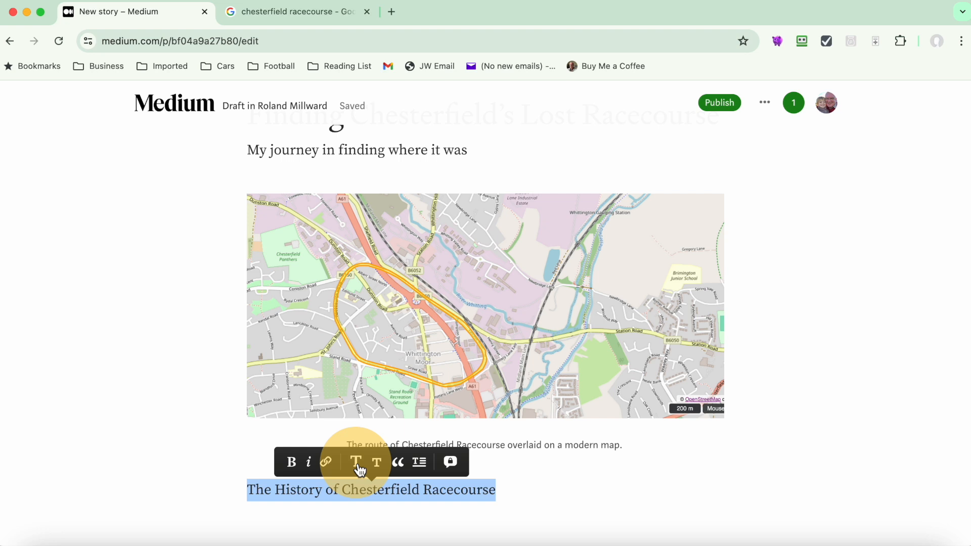
left_click(356, 462)
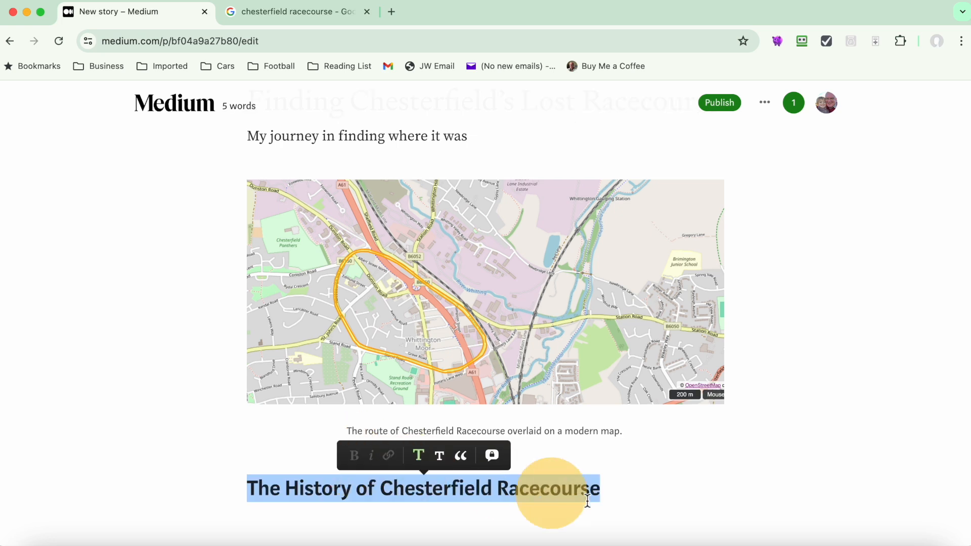
Copy the first two body paragraphs from the Pages document into the Medium story, directly below "The History of Chesterfield Racecourse".
left_click(627, 491)
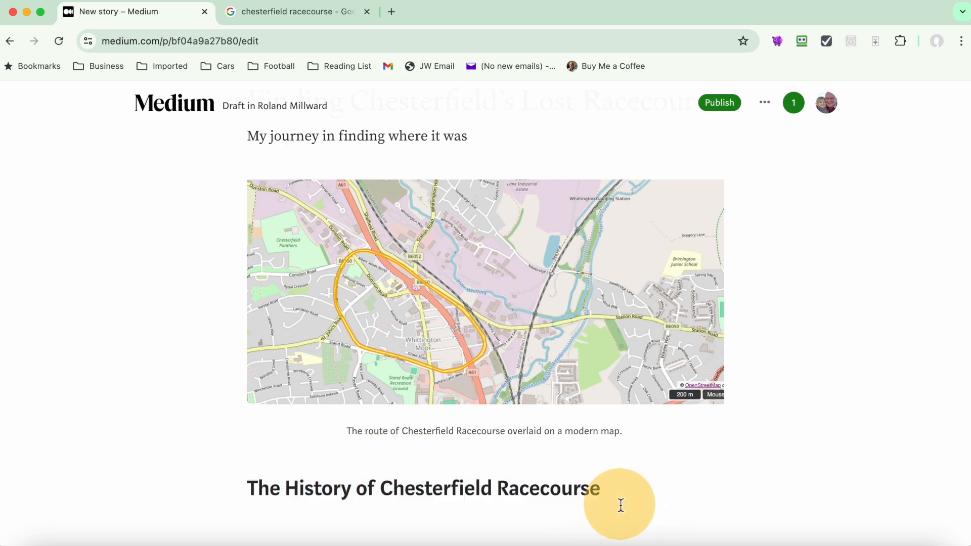
key("Return")
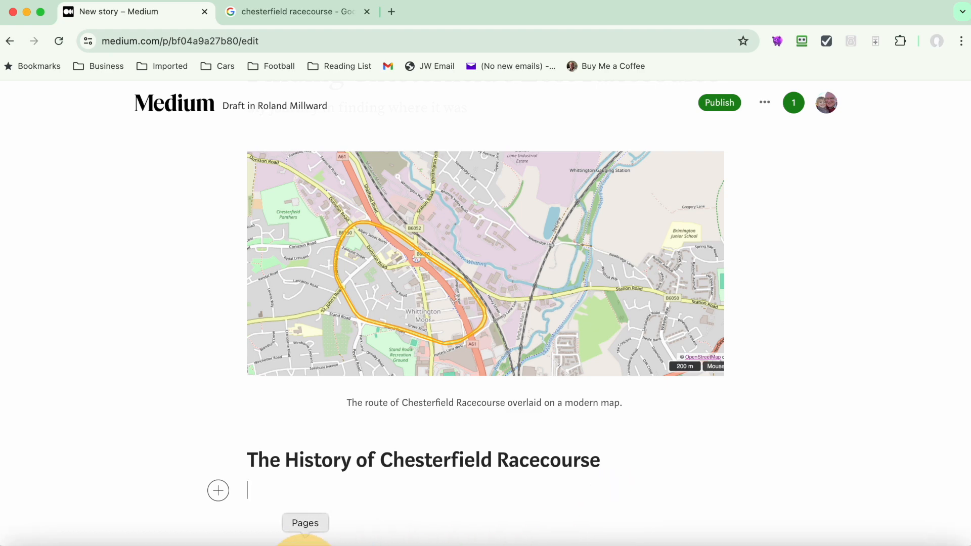
left_click(305, 541)
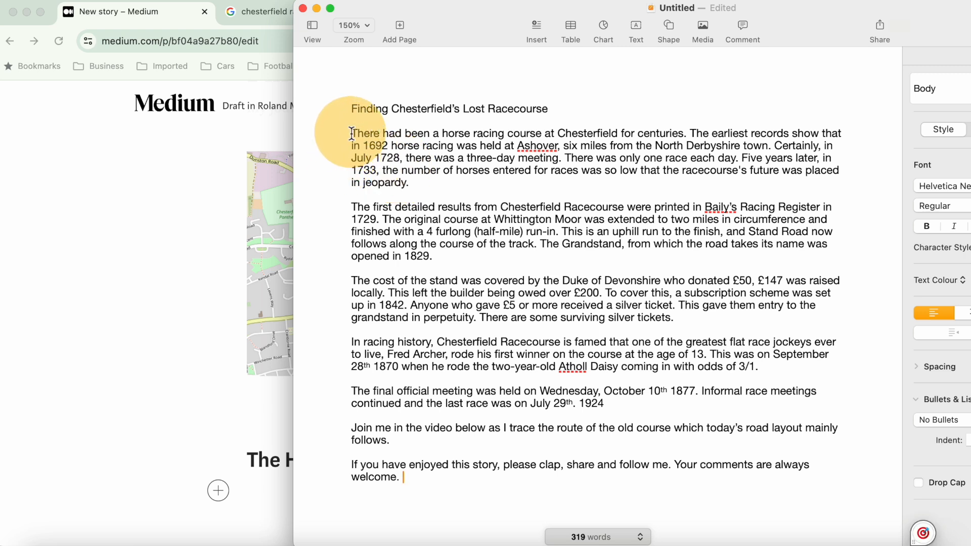
left_click_drag(351, 133, 653, 255)
key("super+c")
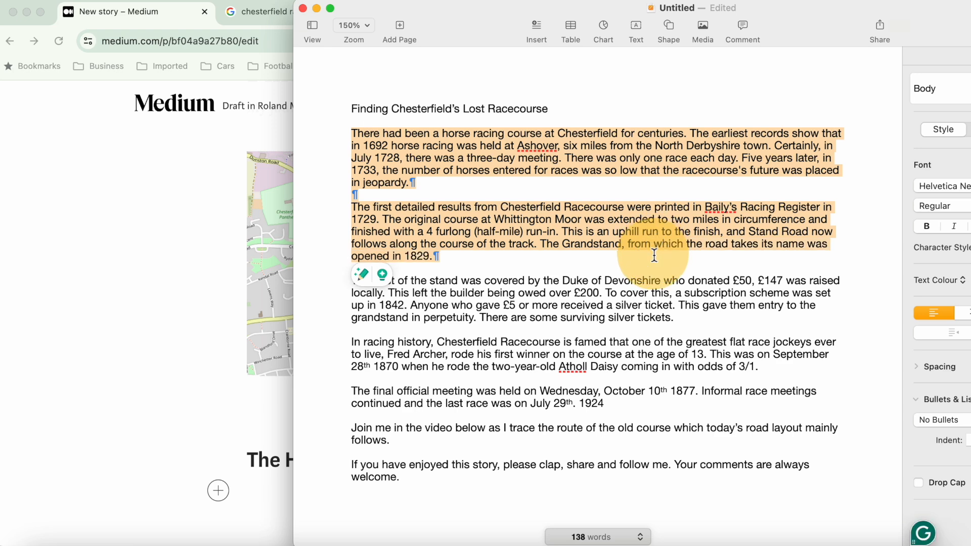
key("super+Tab")
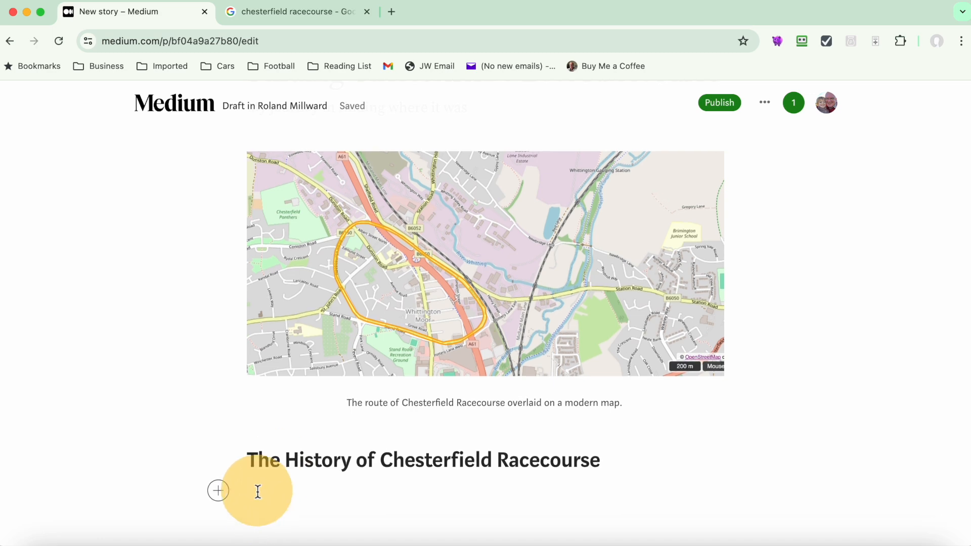
key("super+v")
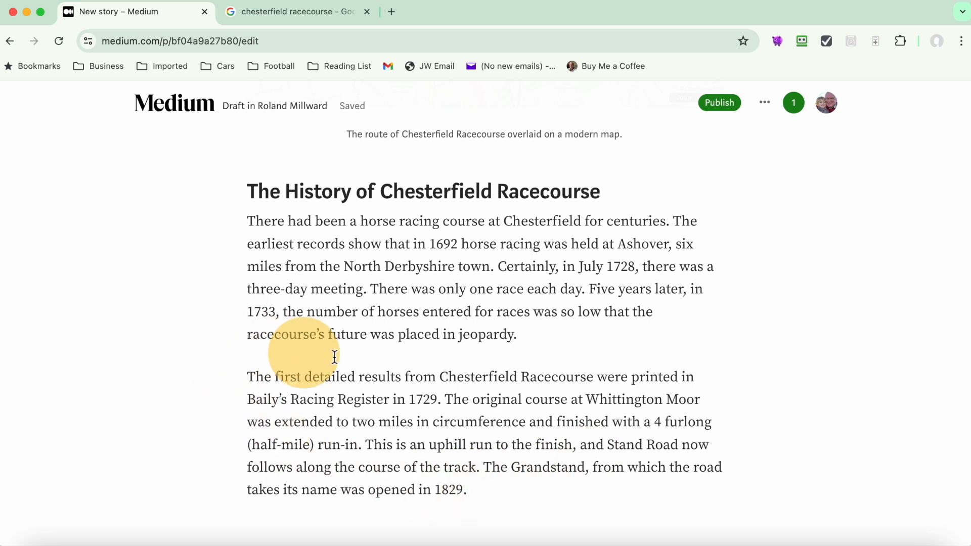
Write "Chesterfield Racecourse Grandstand" on a new line below the paragraph ending with the Grandstand's opening in 1829.
scroll(452, 394, "down", 1)
key("Return")
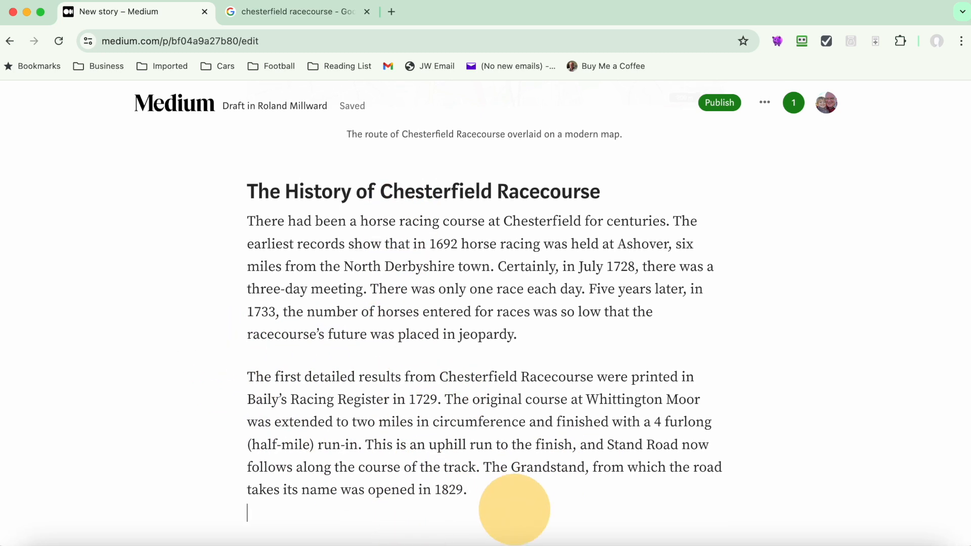
scroll(515, 509, "down", 2)
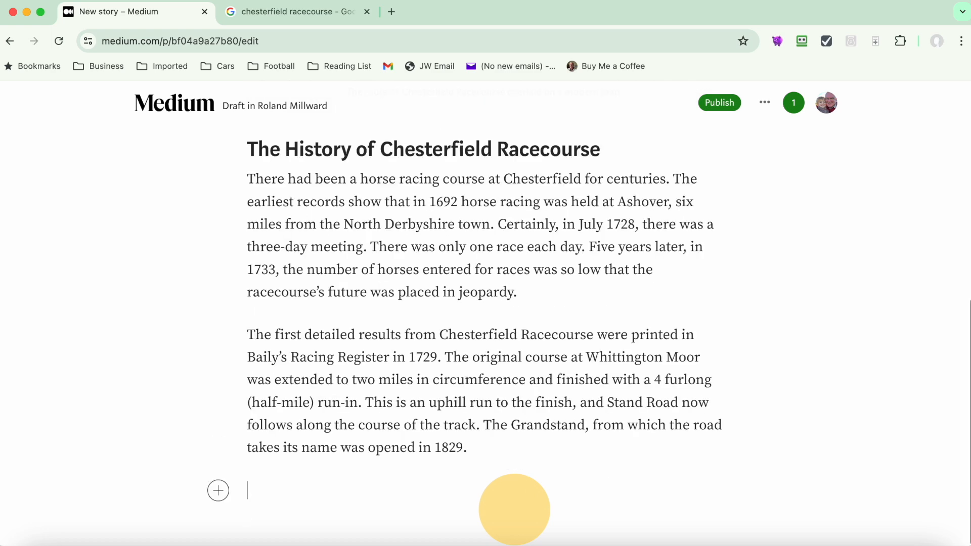
key("super+Tab")
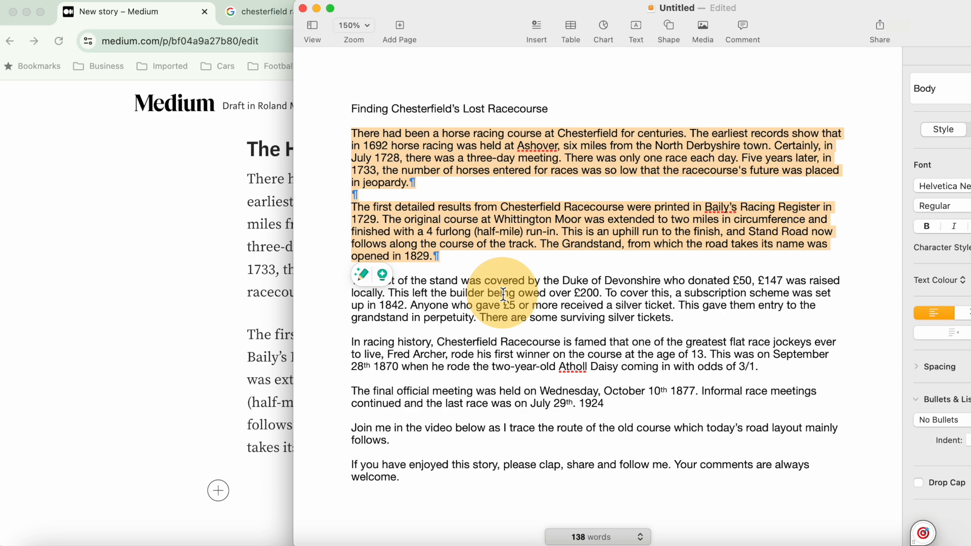
key("super+Tab")
type("Ch")
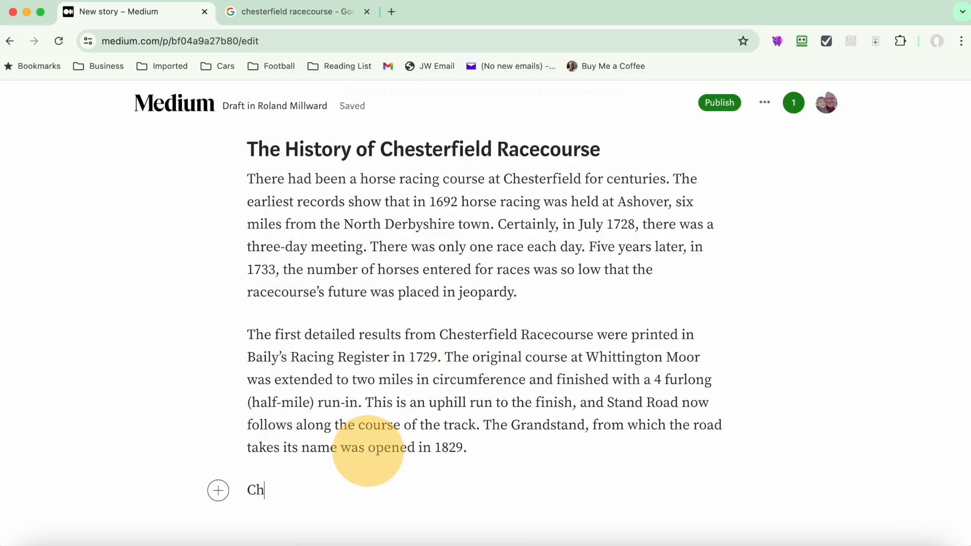
type("esterfie")
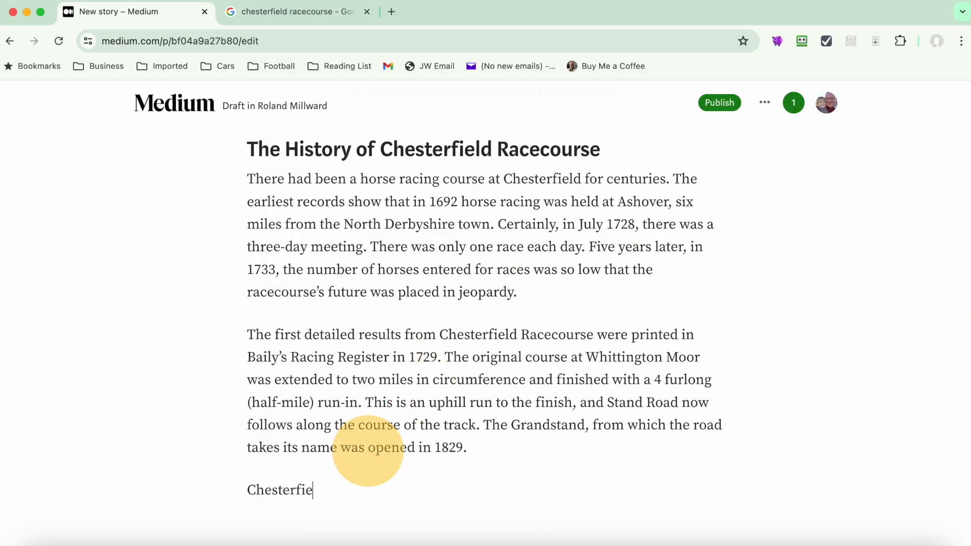
type("ld Racecour")
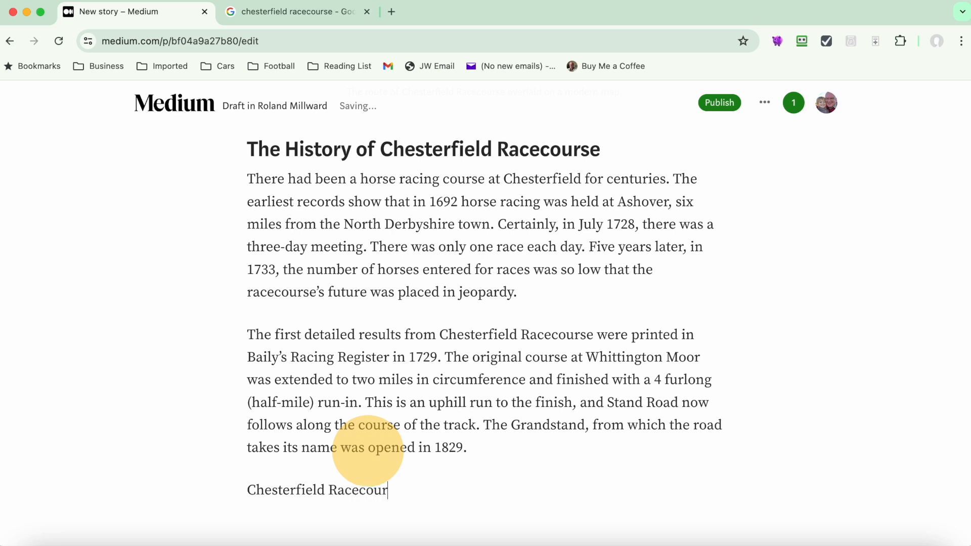
type("se Grandstand")
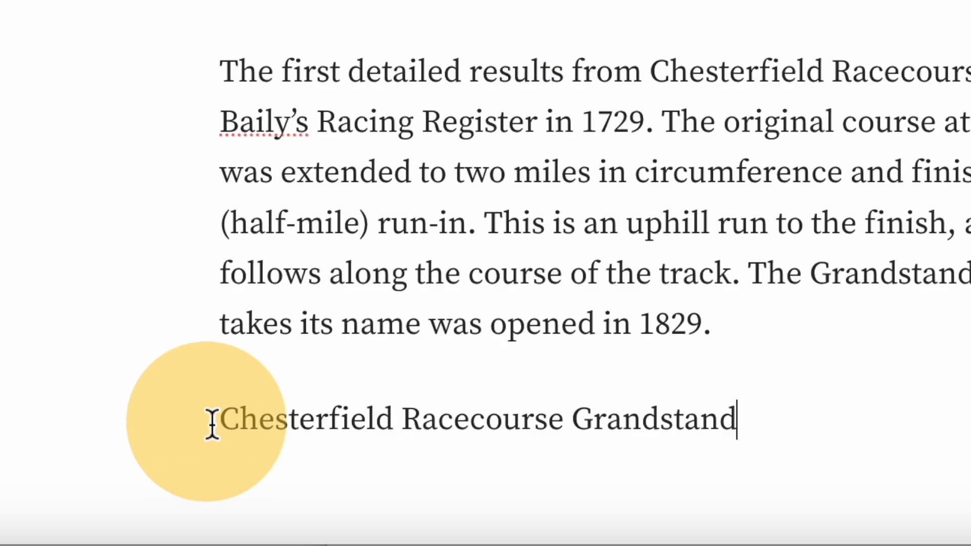
Format the line "Chesterfield Racecourse Grandstand" with the small heading style.
left_click_drag(245, 492, 410, 495)
left_click_drag(586, 430, 748, 427)
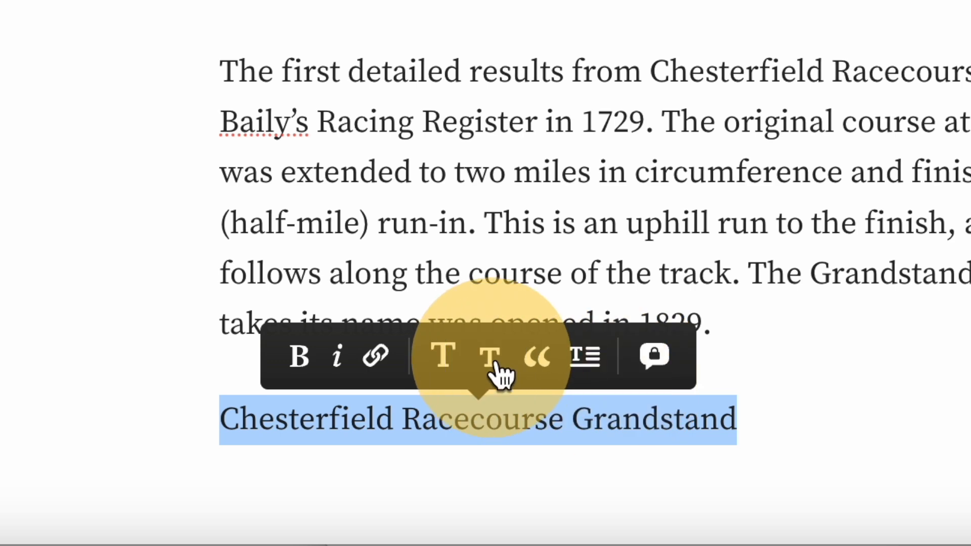
left_click(500, 367)
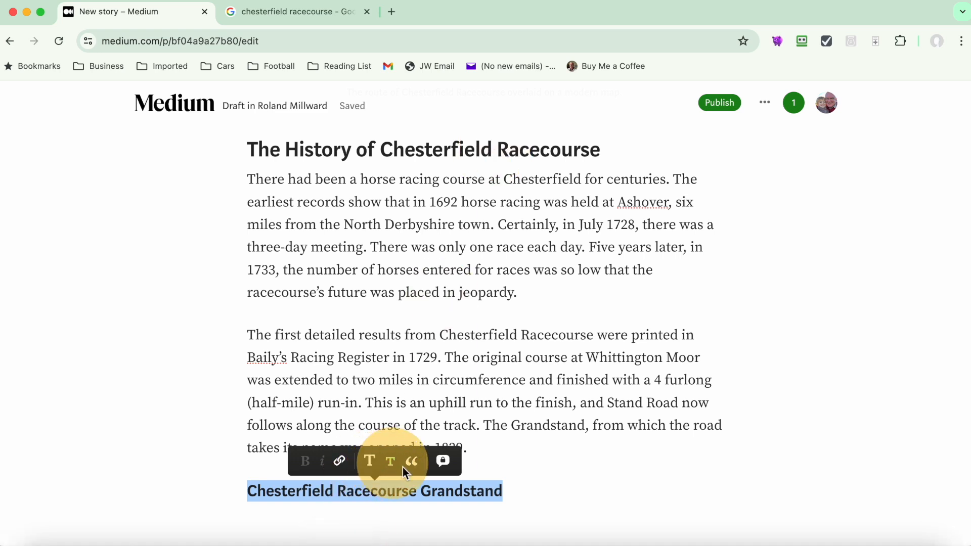
left_click(524, 513)
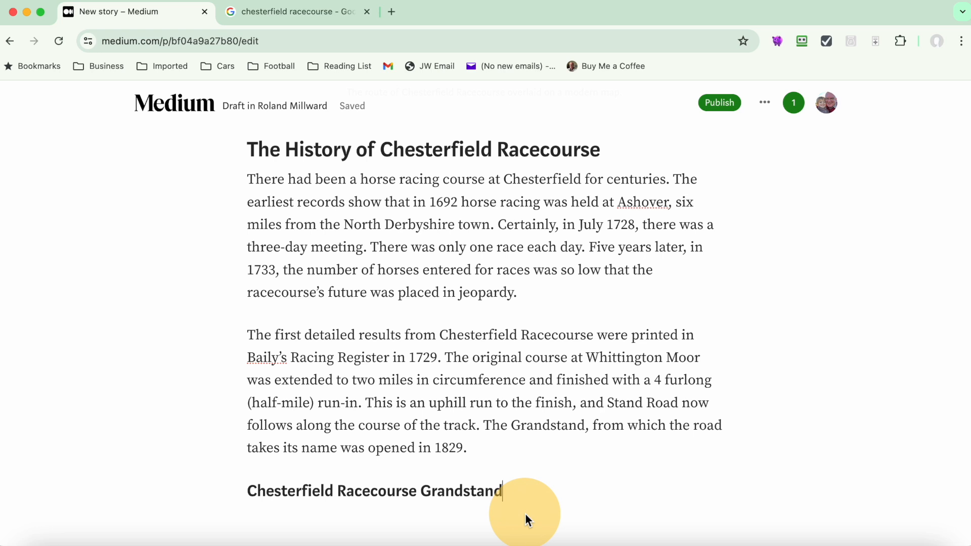
Copy the paragraph about the cost of the stand from the Pages document into the Medium story below the Grandstand subheading.
key("Return")
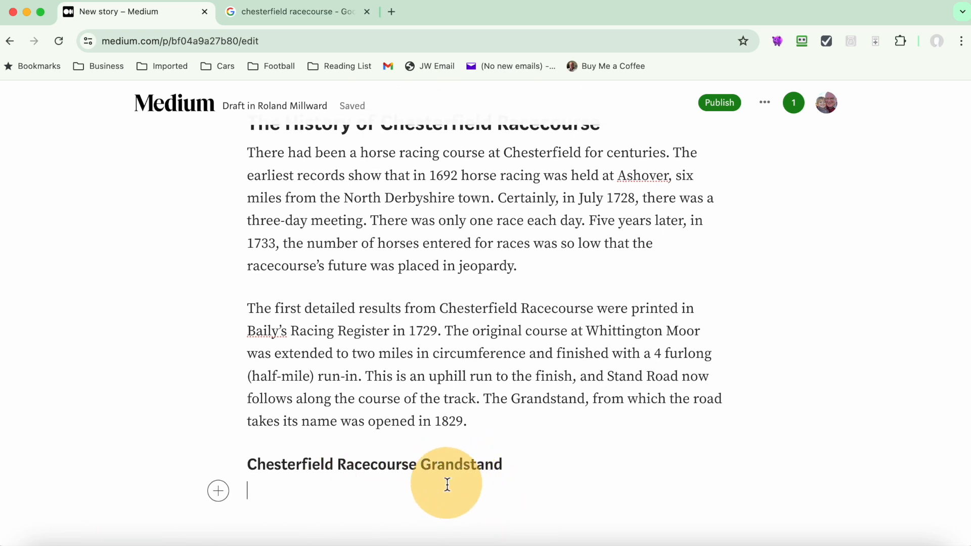
key("super+Tab")
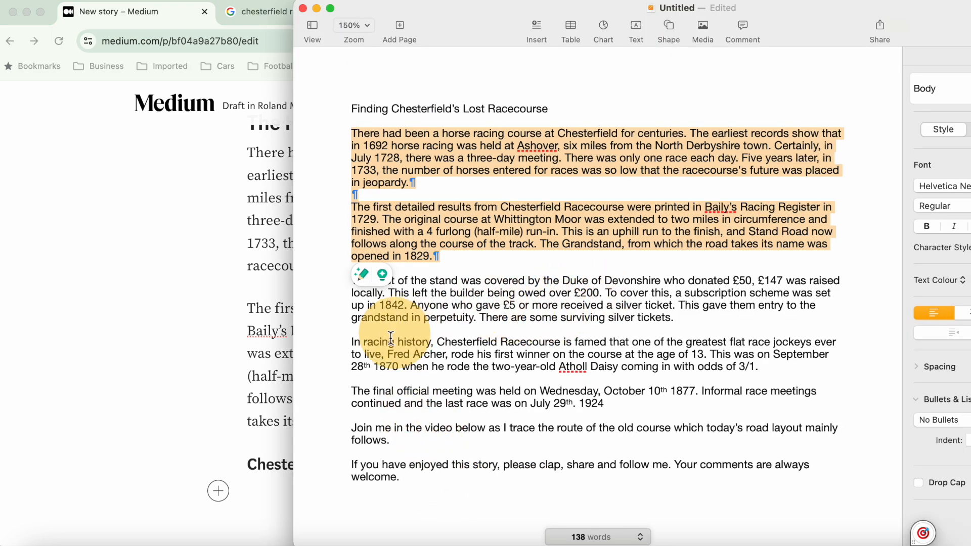
left_click_drag(348, 281, 693, 317)
key("super+c")
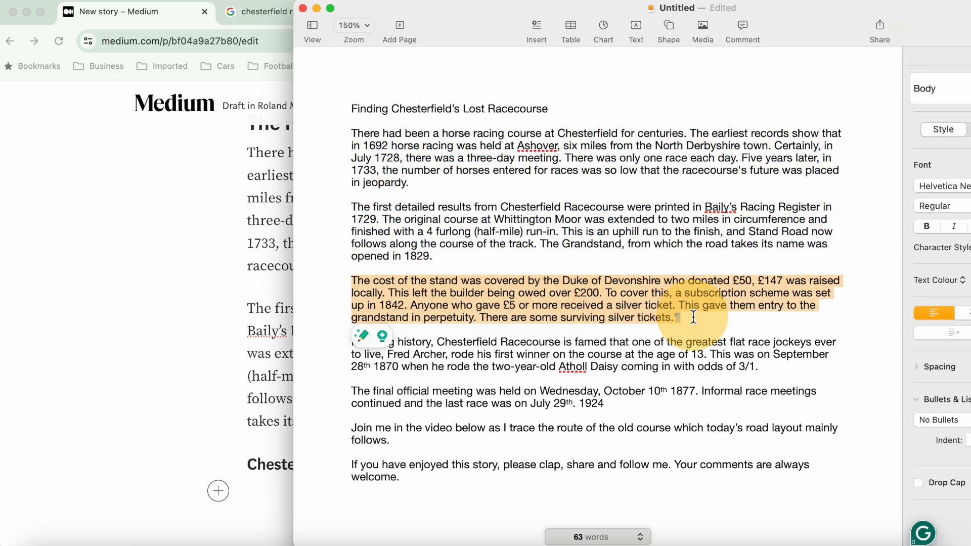
key("super+Tab")
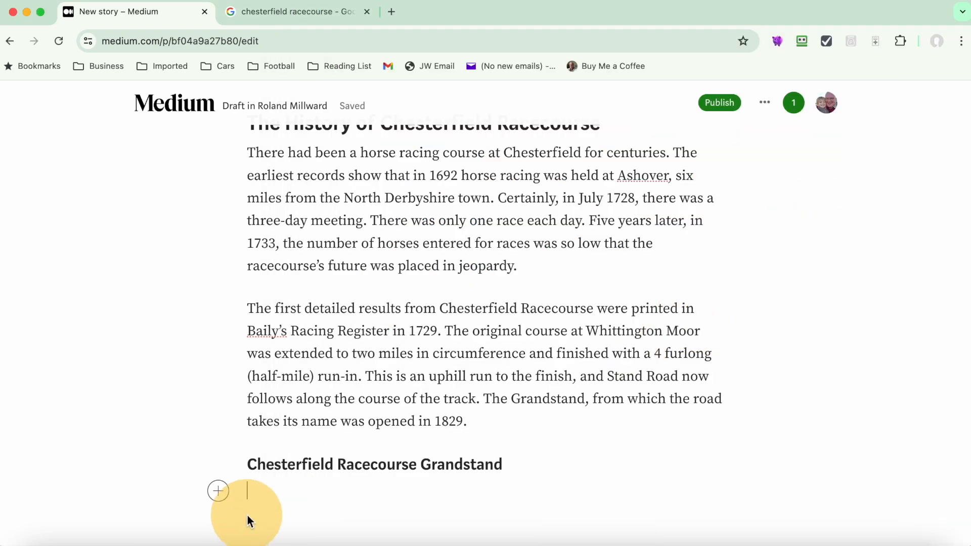
key("super+v")
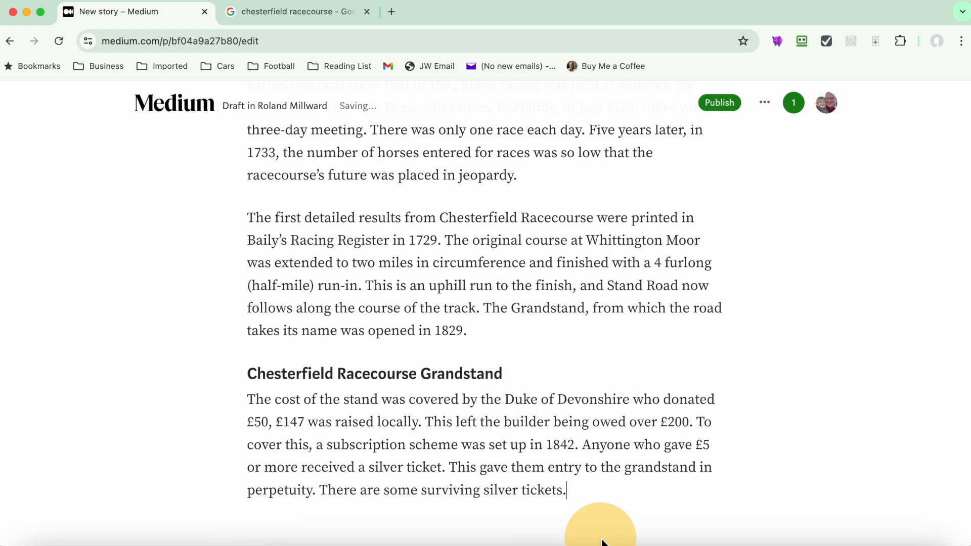
Write "Chesterfield Racecourse Famous Jockey Win" below the Grandstand paragraph and format it with the small heading style.
key("Return")
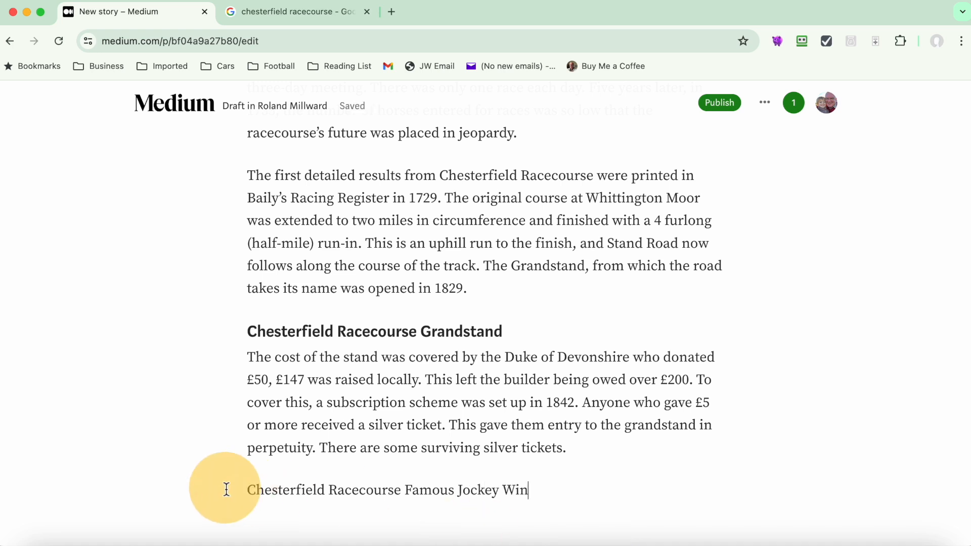
left_click_drag(239, 490, 531, 486)
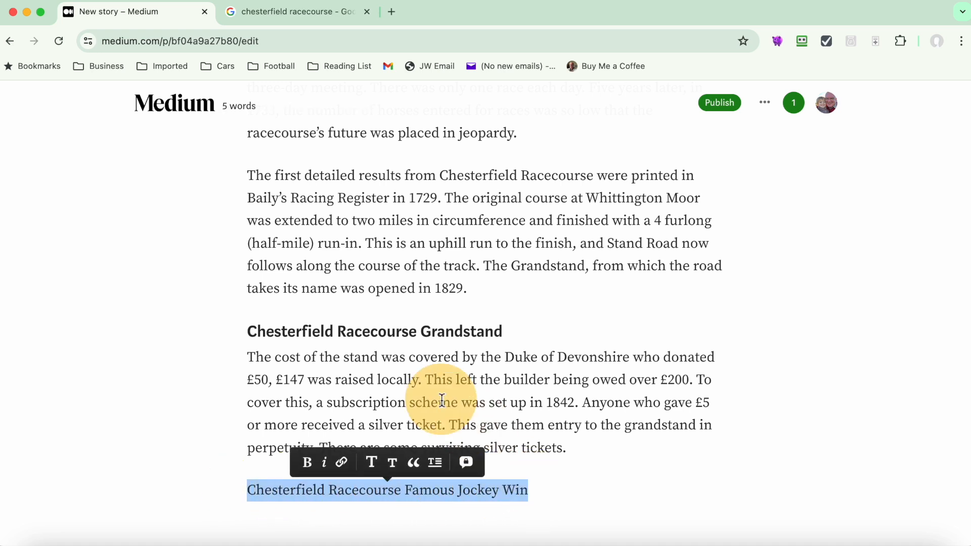
left_click(394, 469)
left_click(570, 494)
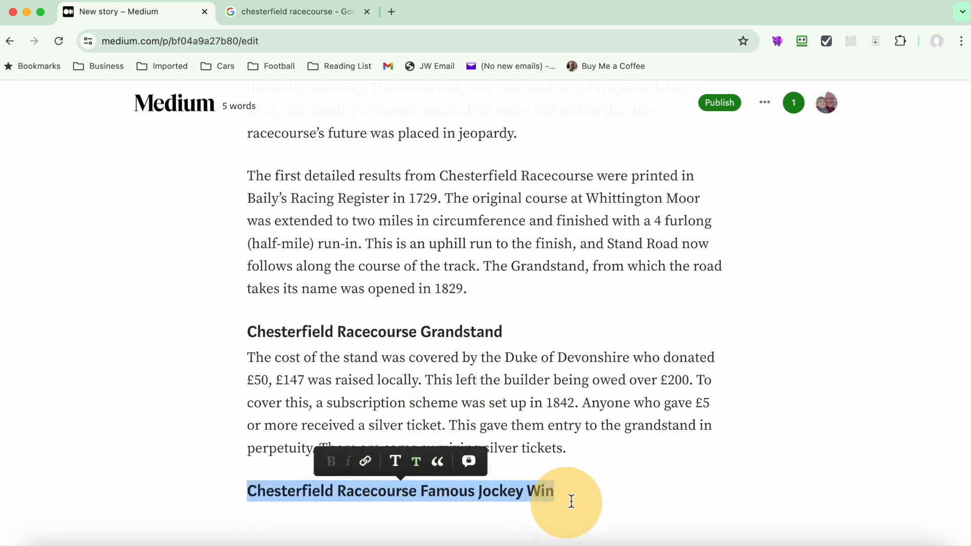
Copy the paragraph beginning "In racing history" from the Pages document into the Medium story below the Famous Jockey Win subheading.
key("Return")
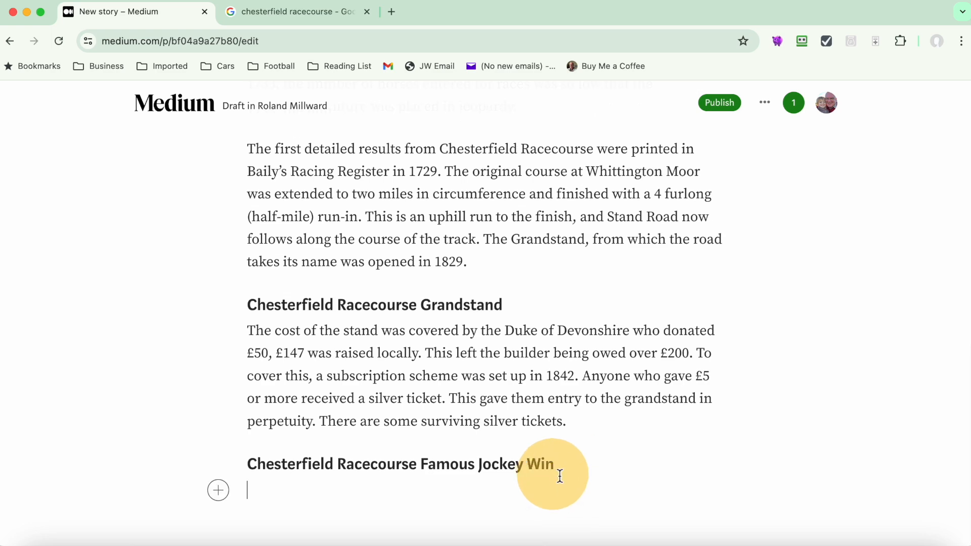
key("super+Tab")
left_click(454, 390)
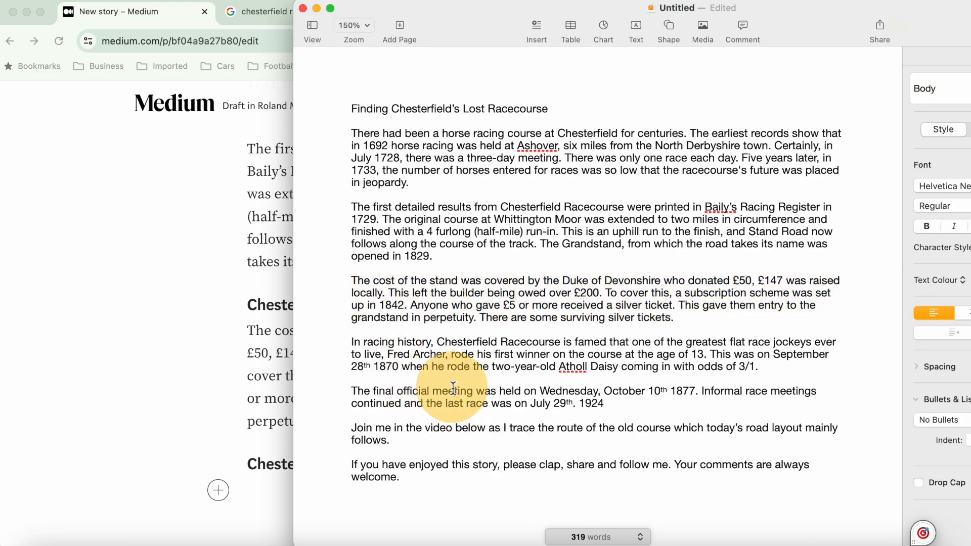
left_click_drag(354, 342, 800, 367)
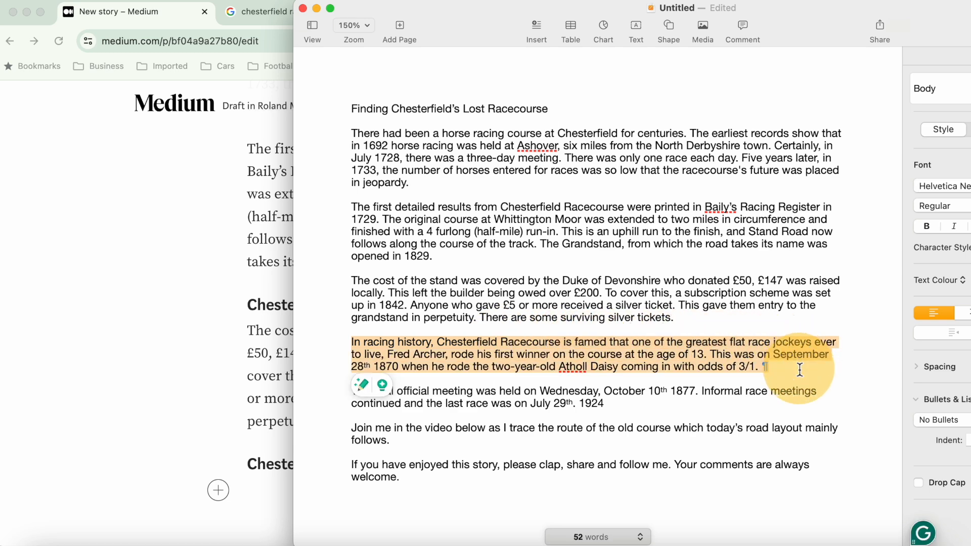
key("super+c")
key("super+Tab")
key("super+v")
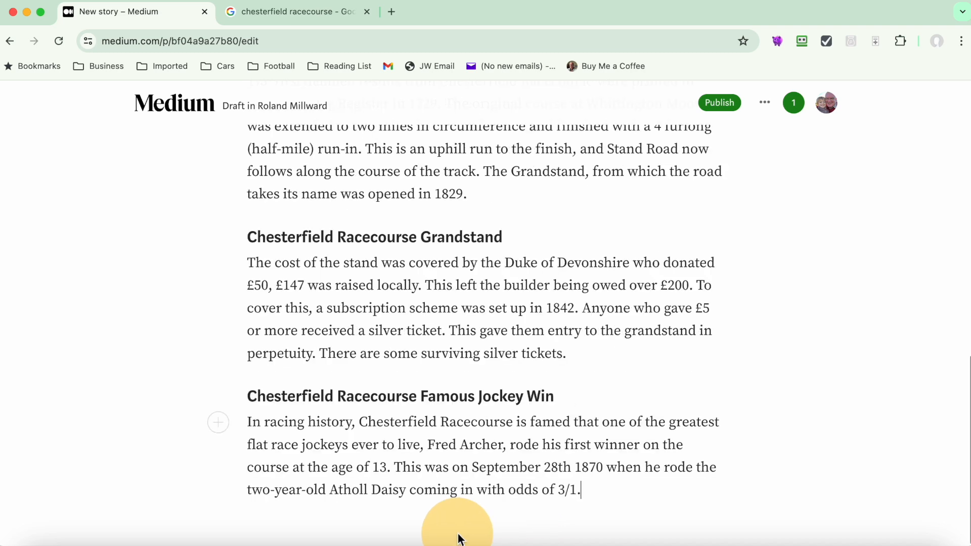
Review the story's main heading, the two subheadings and the paragraphs beneath them.
mouse_move(359, 423)
left_mouse_down()
mouse_move(518, 423)
mouse_move(359, 423)
left_mouse_up()
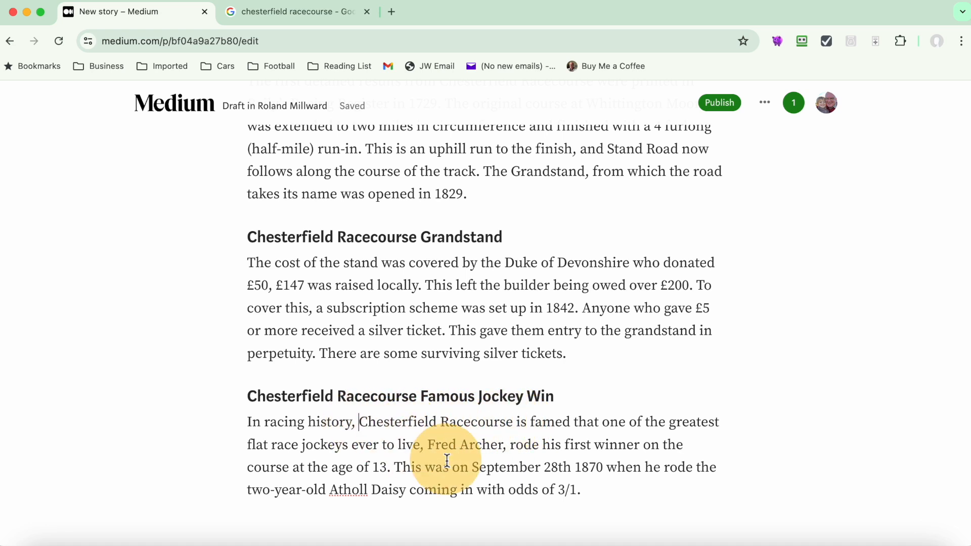
scroll(447, 460, "up", 5)
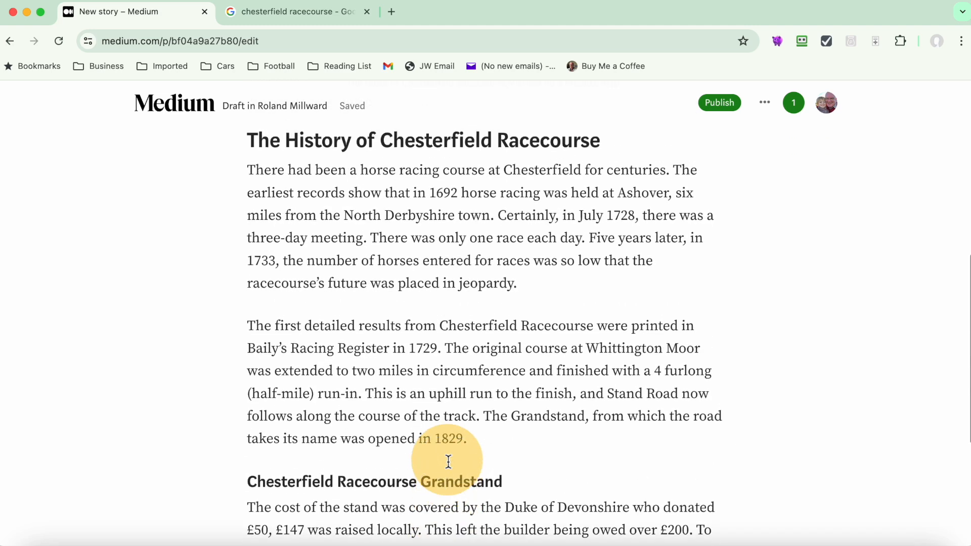
scroll(448, 460, "up", 1)
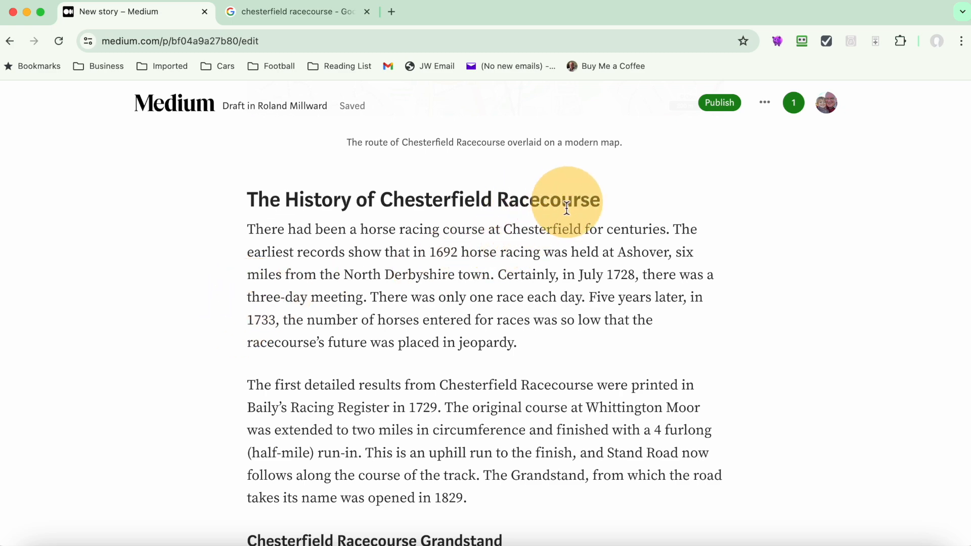
scroll(517, 314, "down", 2)
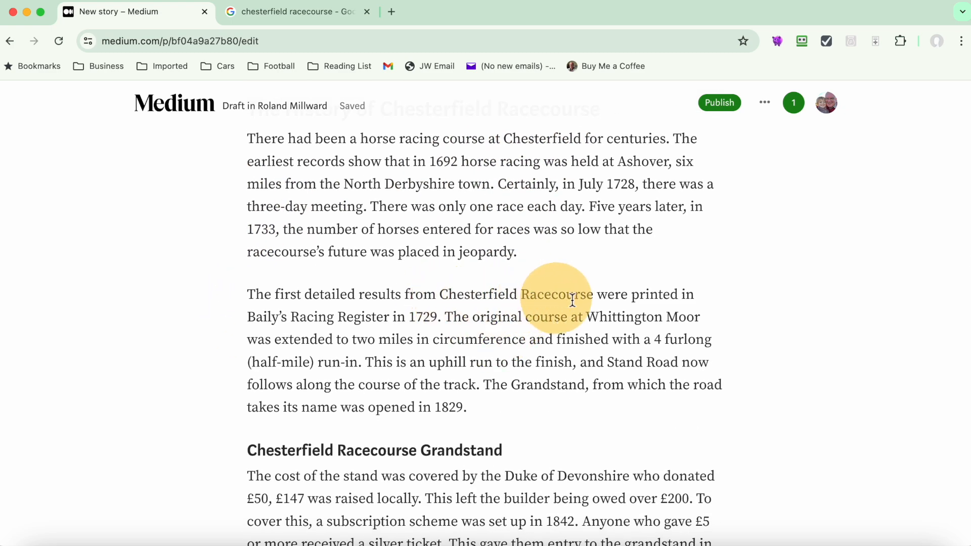
scroll(485, 369, "down", 4)
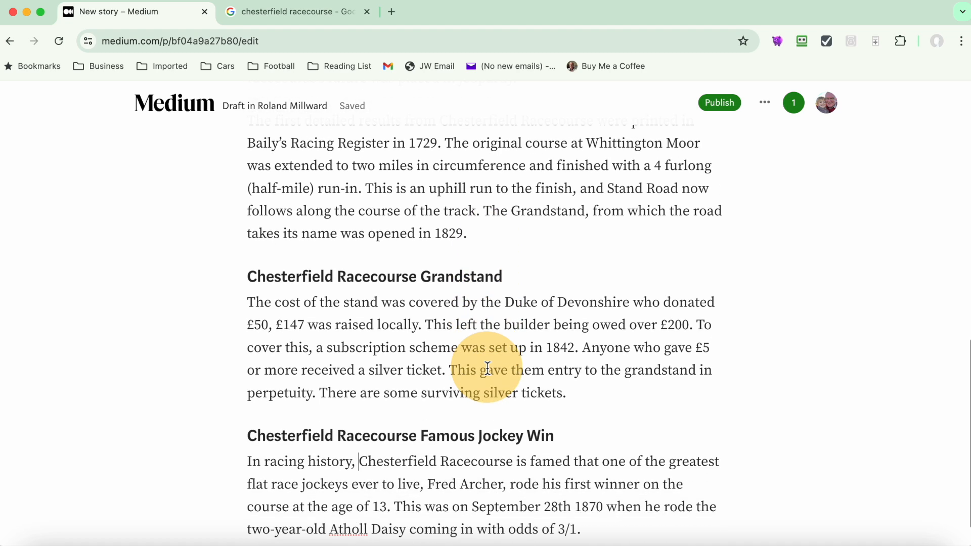
scroll(397, 366, "down", 1)
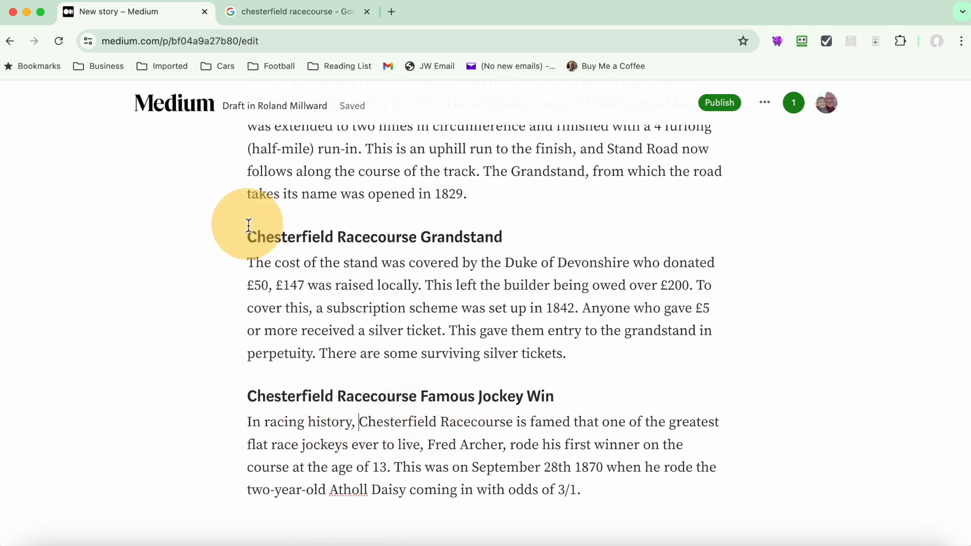
scroll(355, 278, "up", 6)
scroll(347, 282, "down", 7)
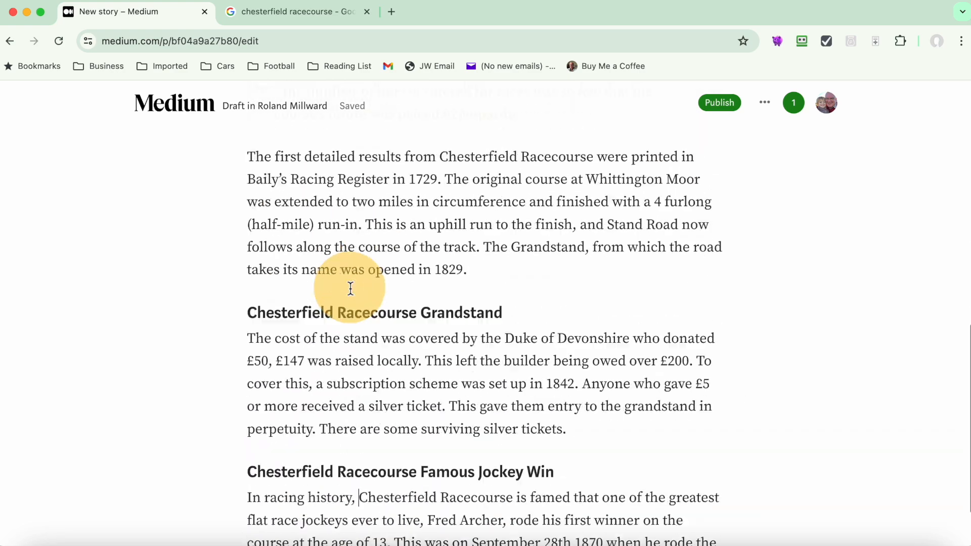
Copy the last three paragraphs, from "The final official meeting" onward, from the Pages document to the end of the Medium story.
scroll(351, 289, "up", 1)
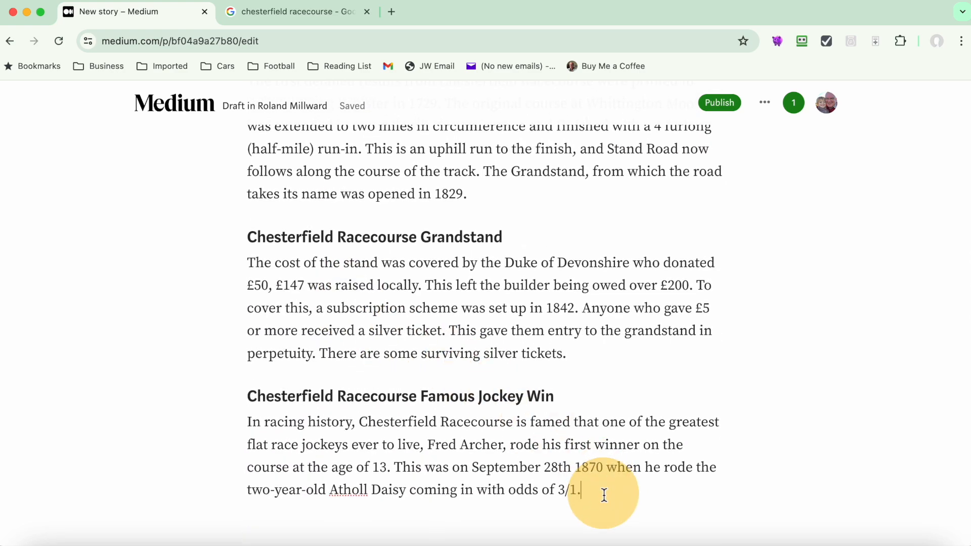
key("Return")
key("super+Tab")
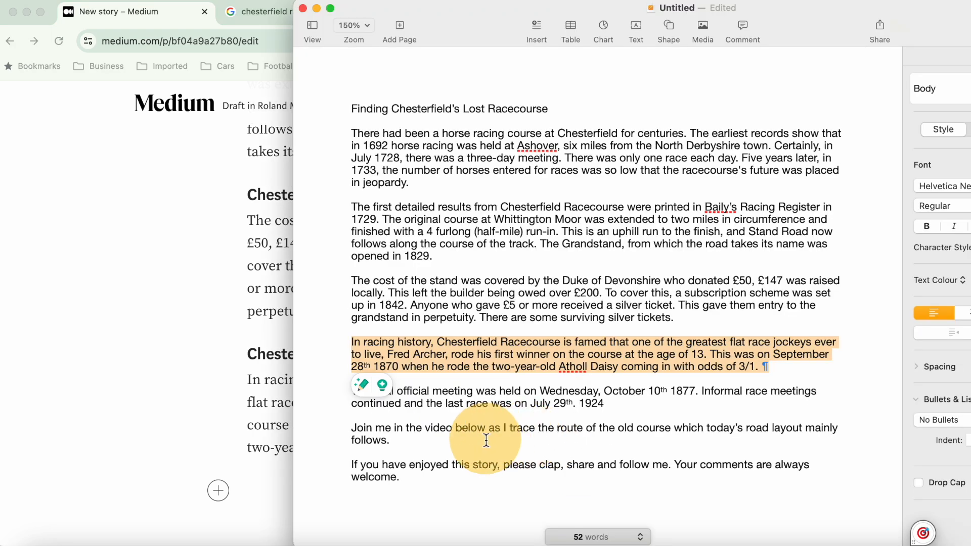
left_click(341, 418)
left_click_drag(350, 388, 647, 481)
key("super+c")
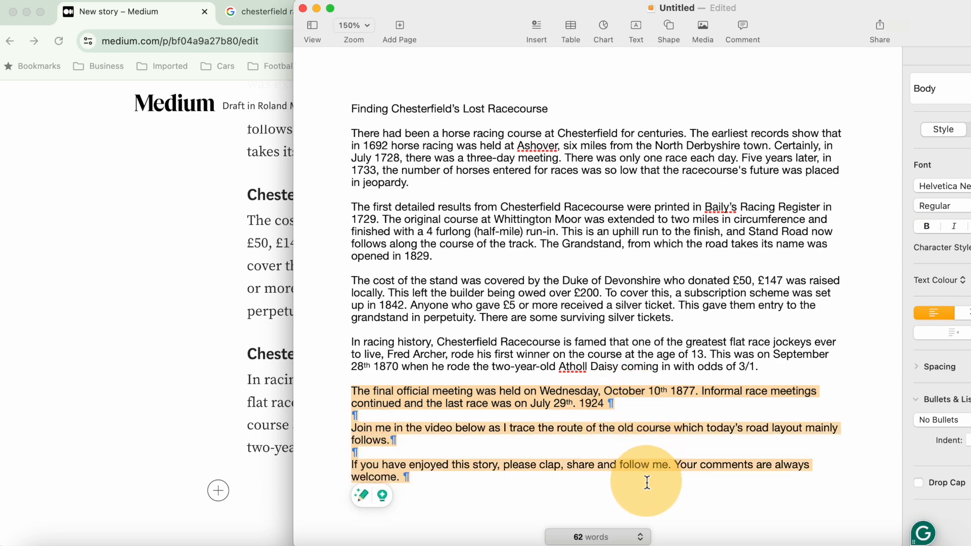
key("super+Tab")
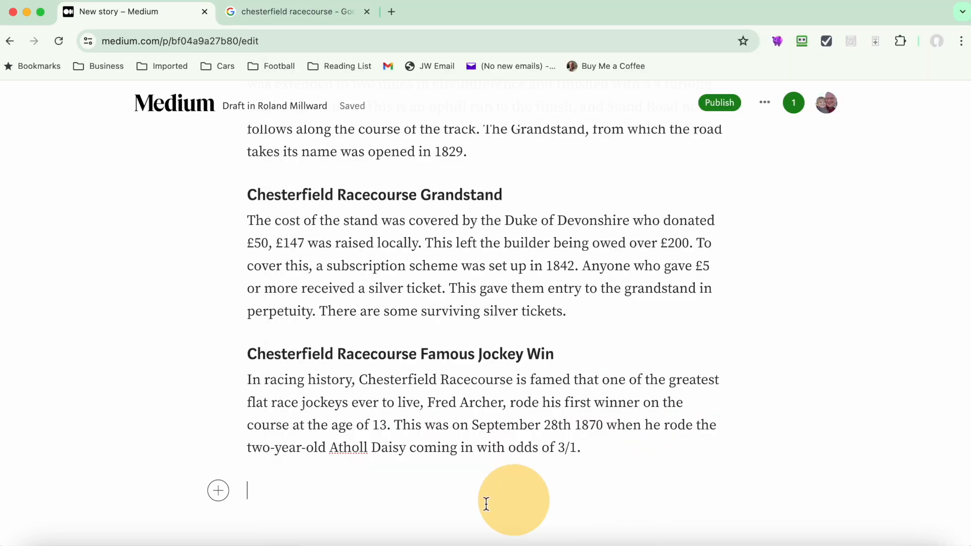
key("super+v")
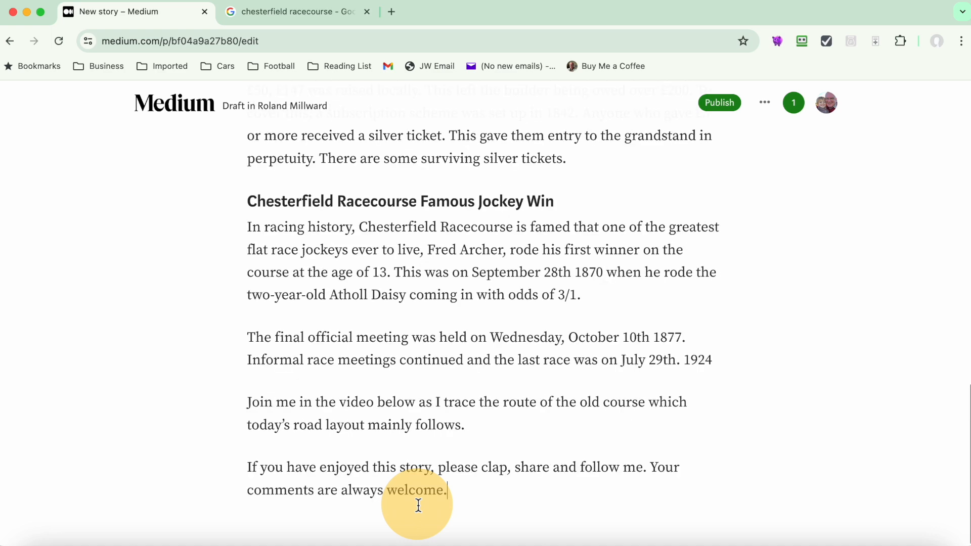
Insert an empty line below the paragraph beginning "Join me in the video below".
scroll(271, 389, "up", 3)
scroll(271, 390, "up", 1)
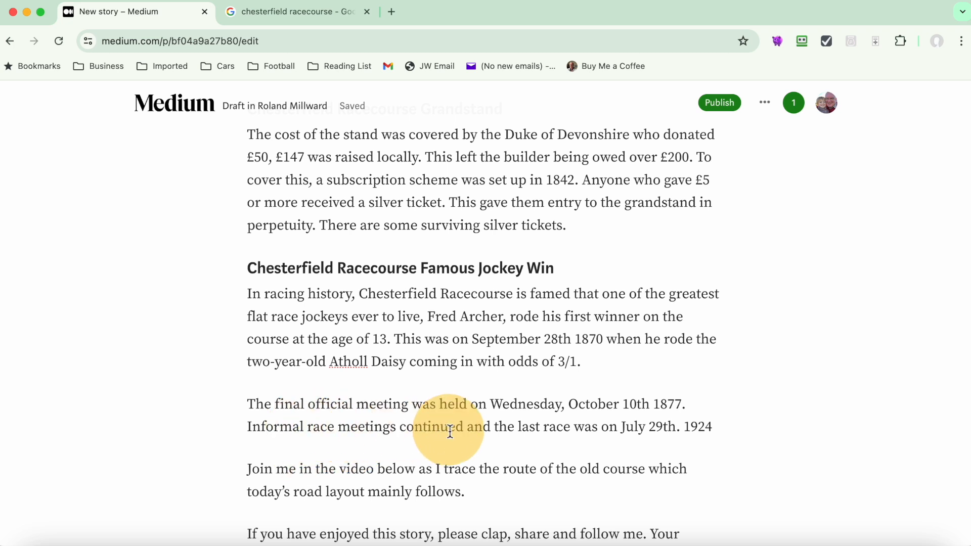
scroll(435, 430, "down", 2)
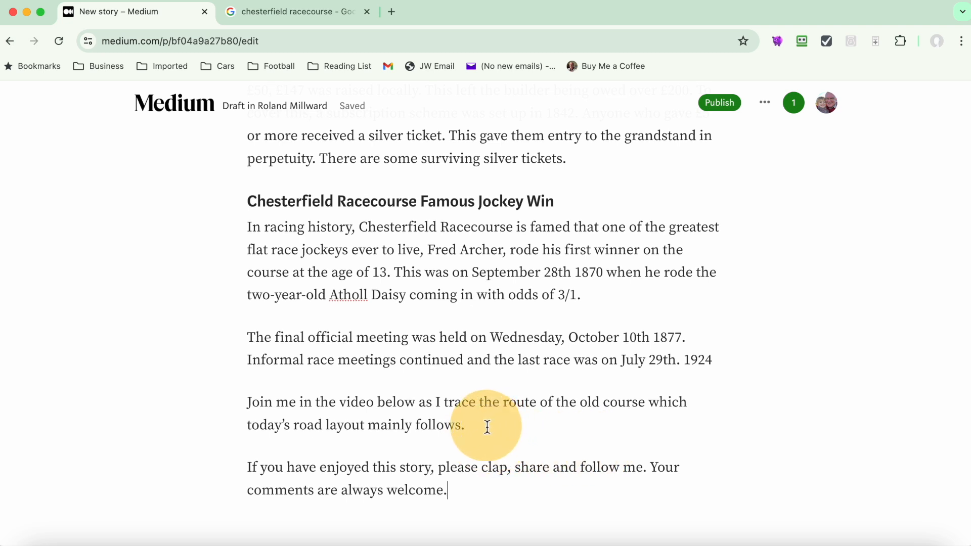
left_click(487, 427)
key("Return")
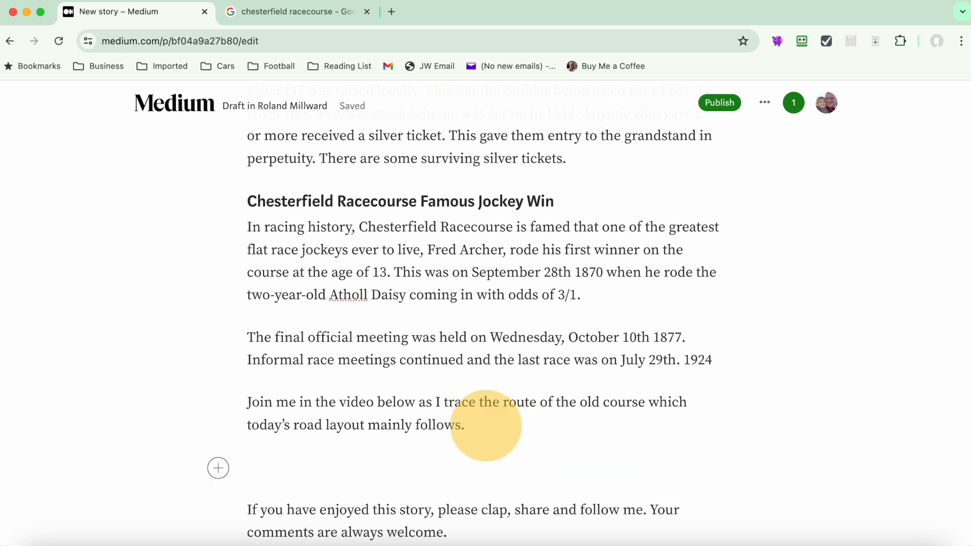
Open the YouTube video "Finding Chesterfield's Lost Racecourse" from the Google results, pause it and copy its share link.
left_click(318, 13)
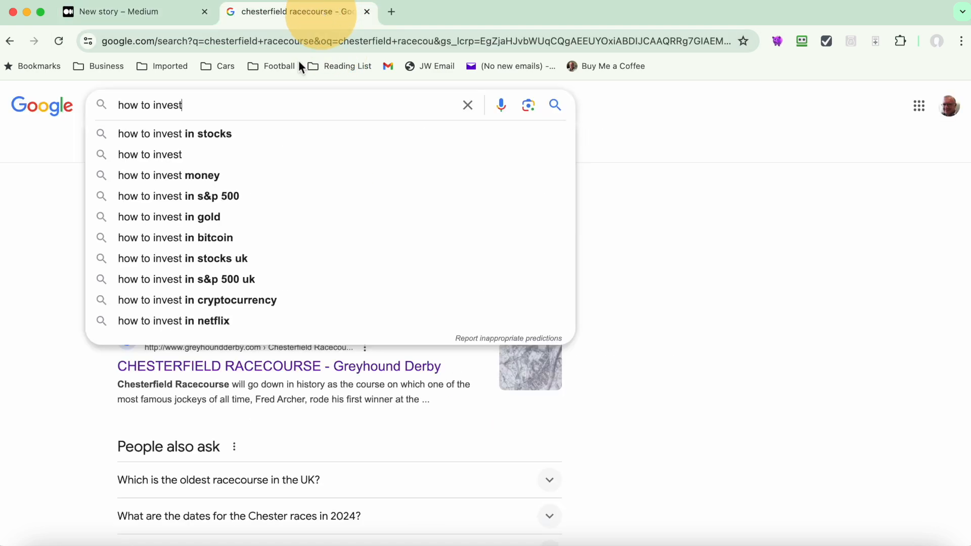
left_click(77, 380)
scroll(77, 380, "down", 10)
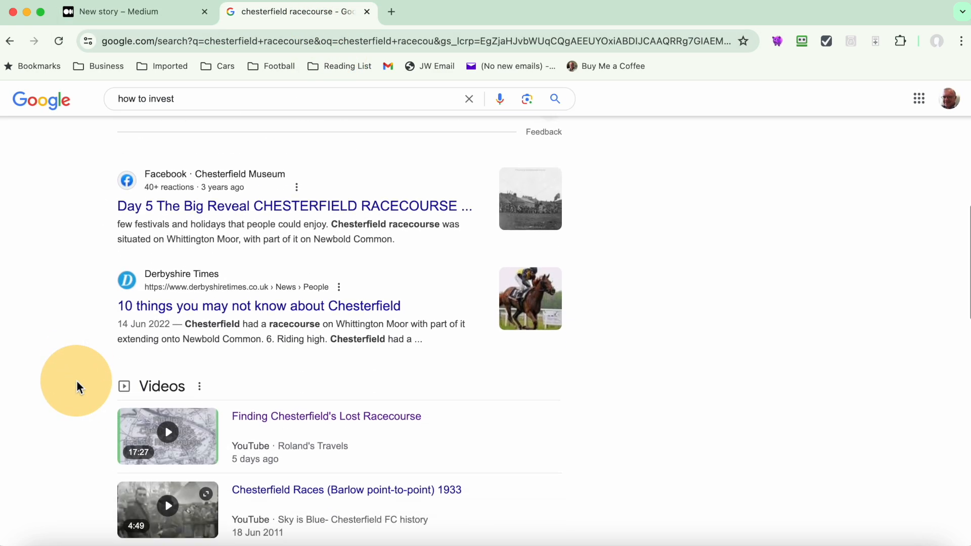
left_click(262, 418)
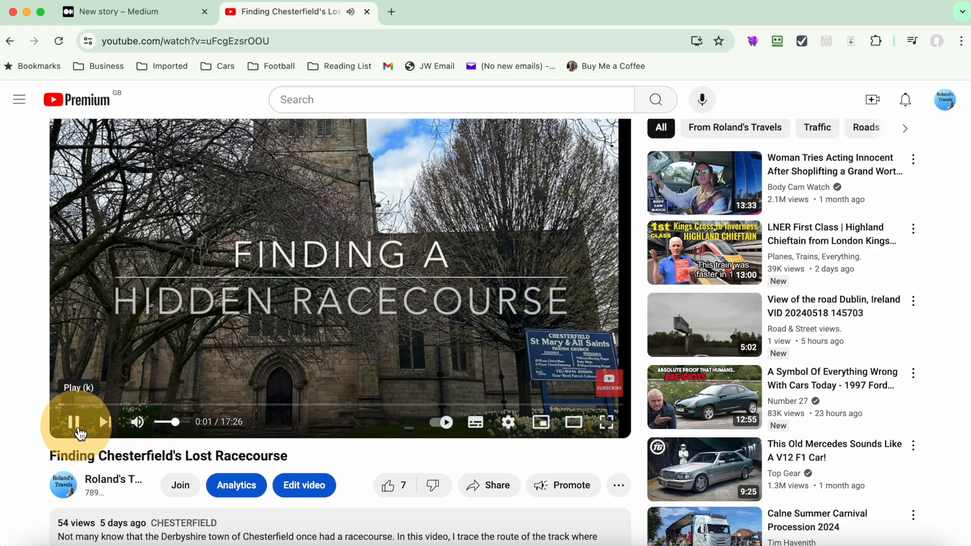
left_click(79, 433)
left_click(493, 497)
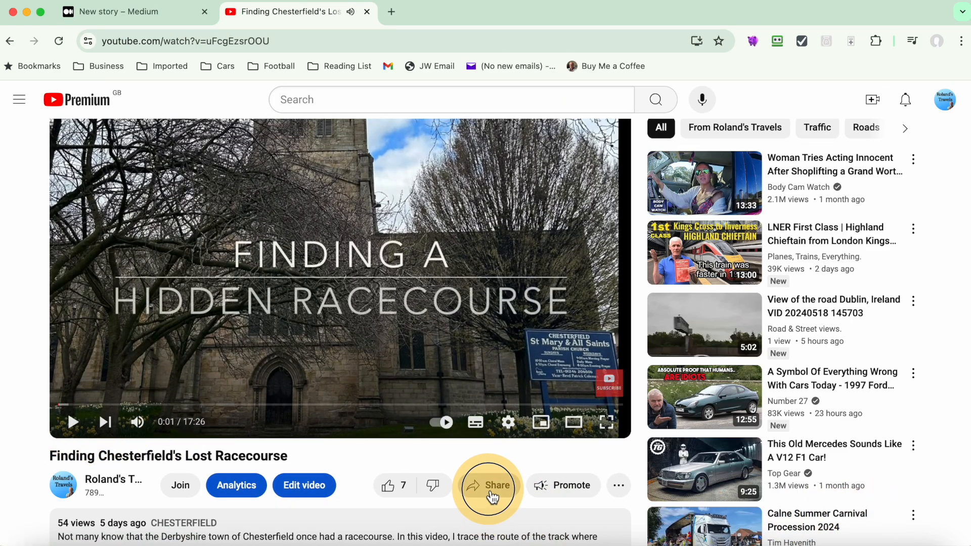
left_click(619, 396)
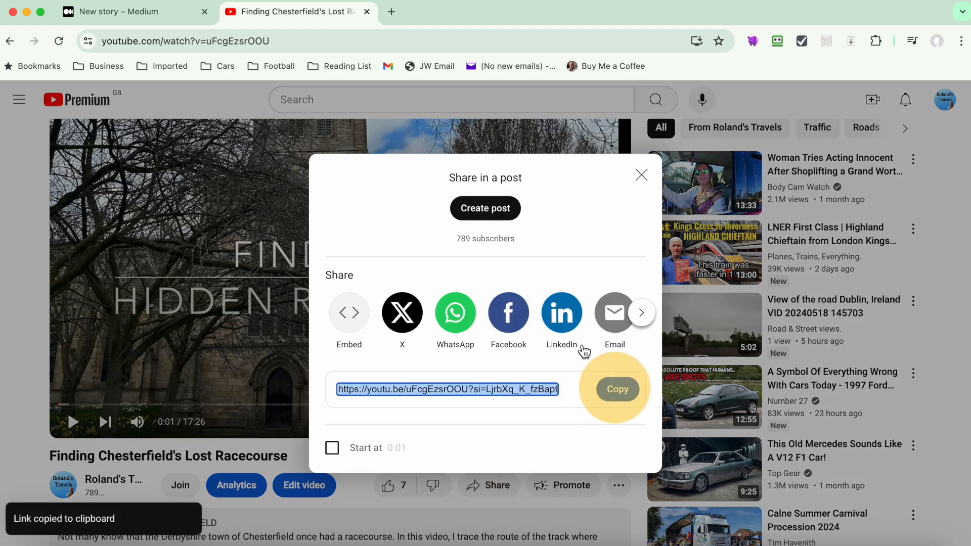
Embed the copied YouTube video on the empty line in the Medium story and remove the extra blank line beneath it.
left_click(121, 11)
left_click(366, 360)
key("super+v")
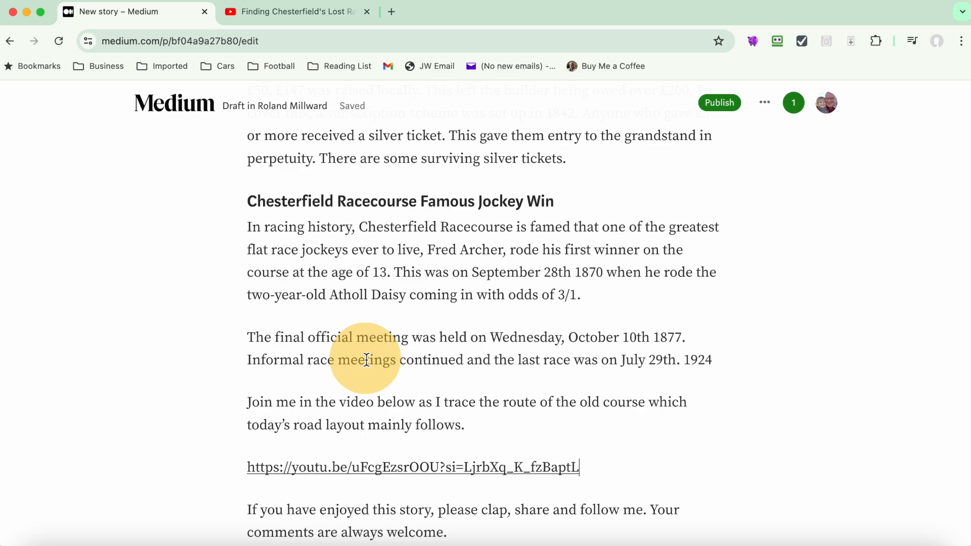
key("Return")
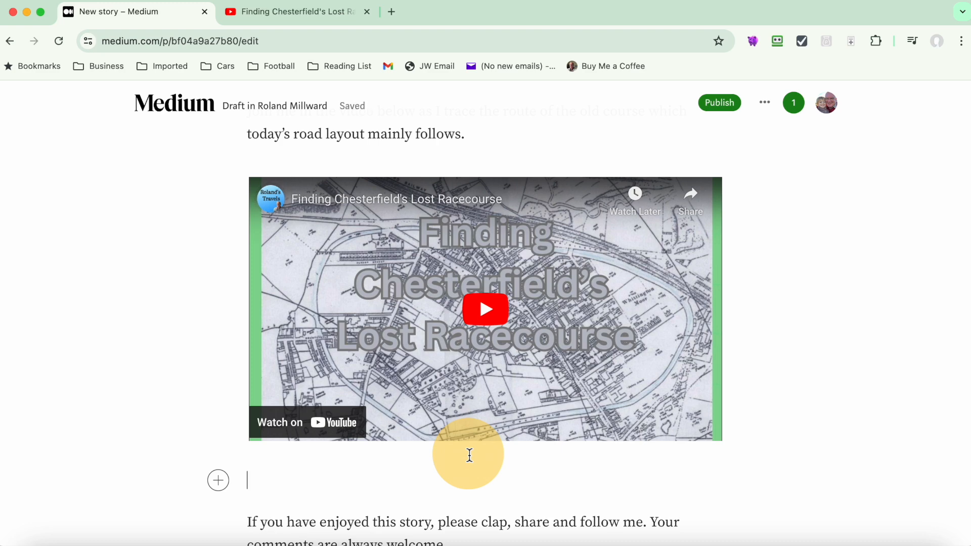
key("BackSpace")
Caption the embedded video "Video: Finding Chesterfield's Lost Racecourse".
scroll(459, 420, "down", 3)
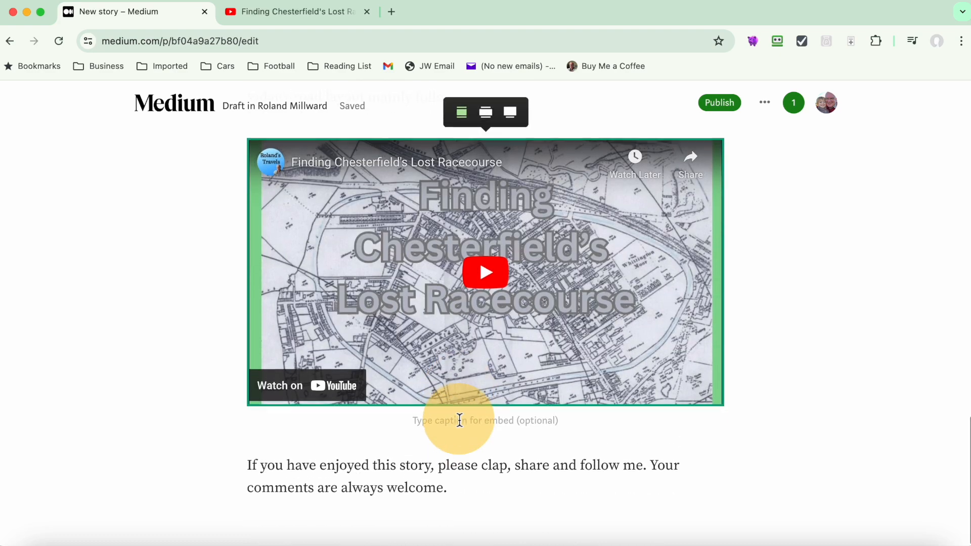
scroll(459, 420, "up", 2)
scroll(459, 420, "down", 2)
scroll(459, 420, "up", 4)
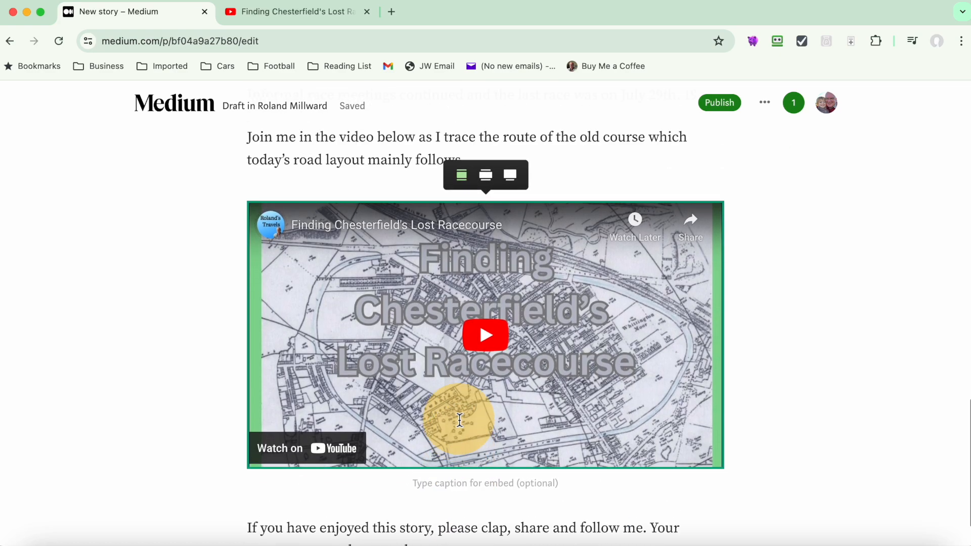
scroll(459, 420, "down", 4)
scroll(459, 424, "up", 1)
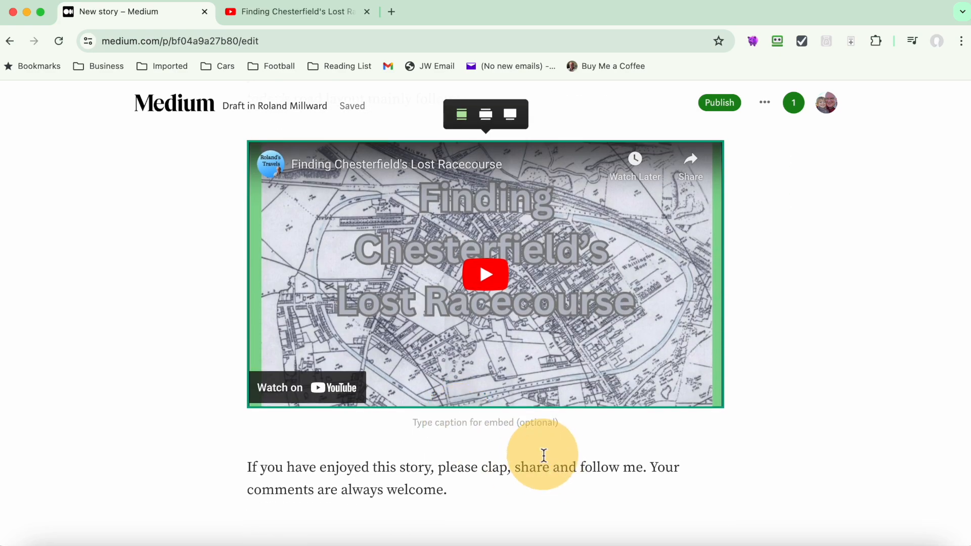
left_click(408, 426)
scroll(489, 174, "up", 2)
scroll(542, 296, "down", 2)
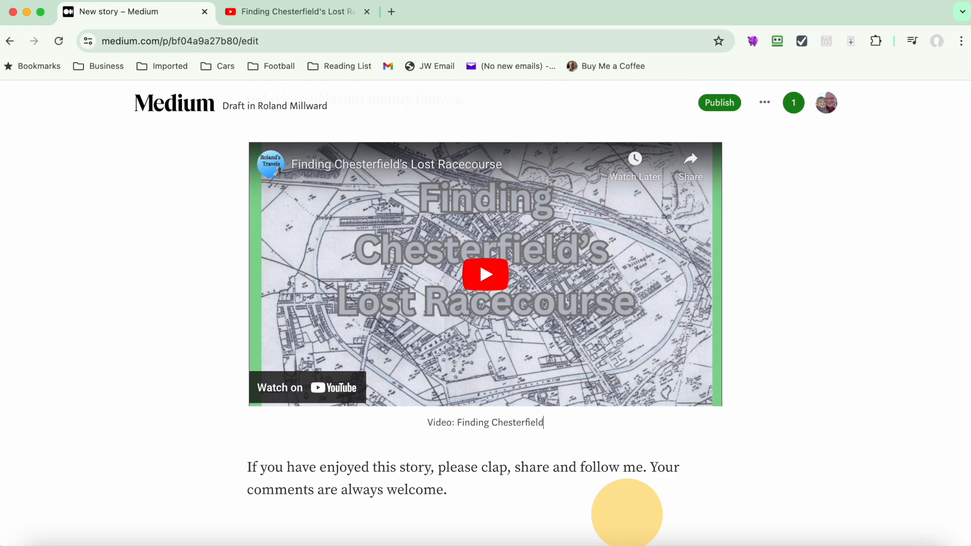
type("s Lost Race")
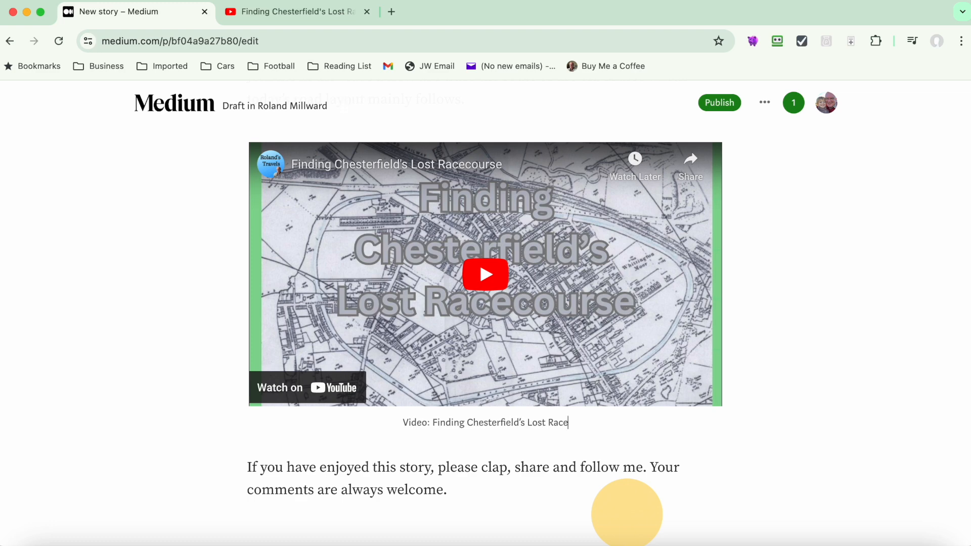
type("course")
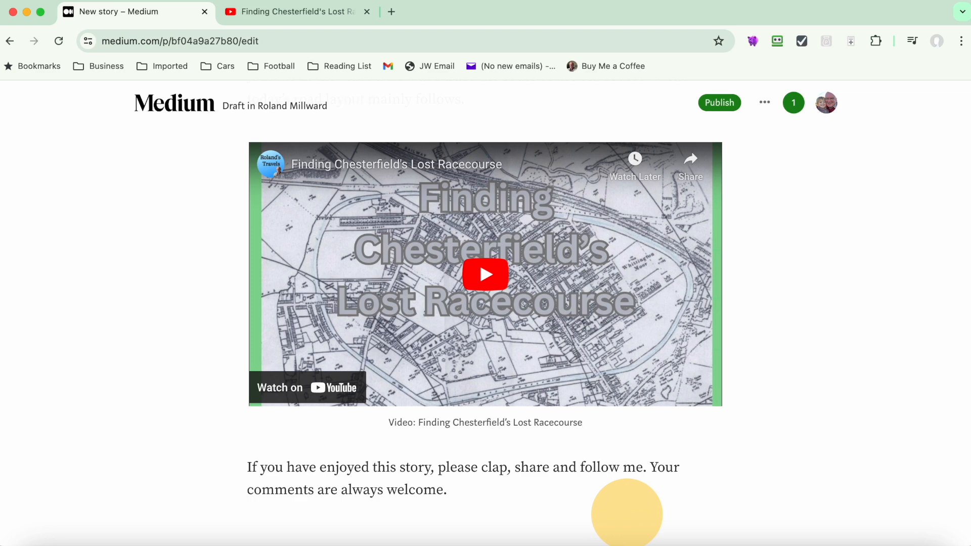
Select the word "Derbyshire" in the first paragraph under "The History of Chesterfield Racecourse".
scroll(444, 428, "up", 2)
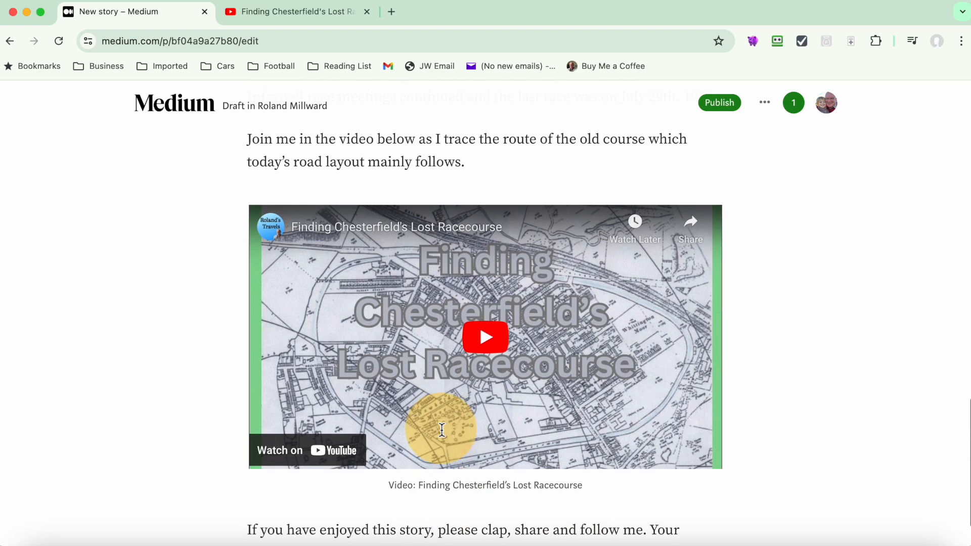
scroll(442, 429, "up", 10)
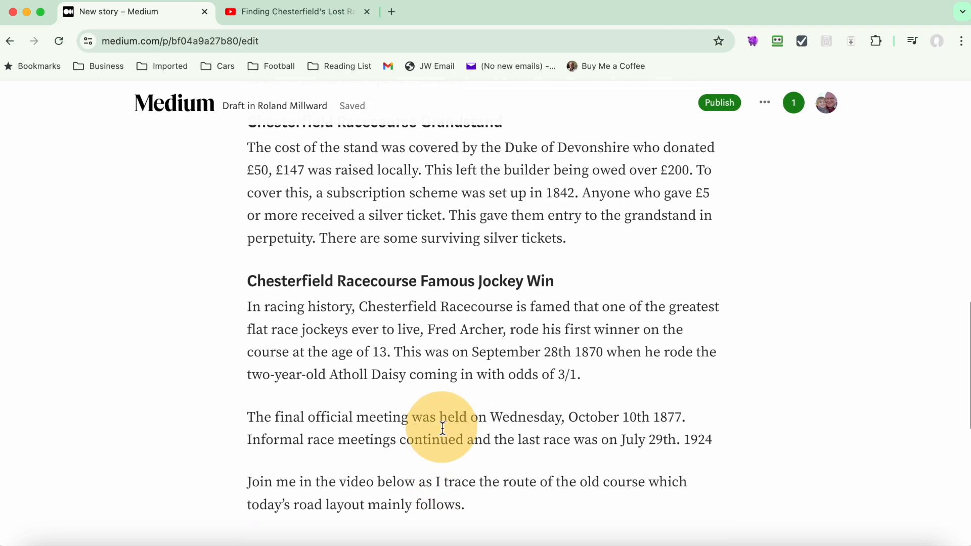
scroll(443, 429, "up", 7)
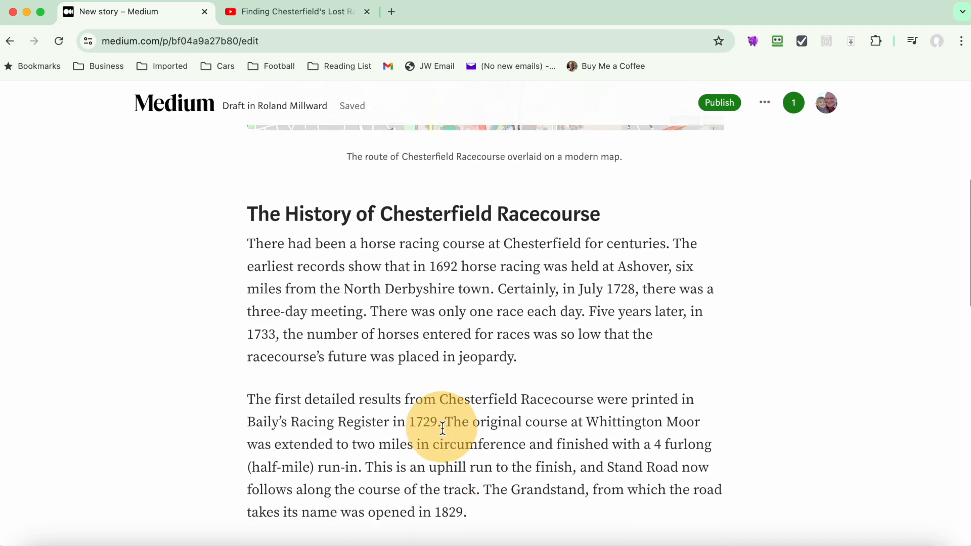
scroll(556, 415, "down", 1)
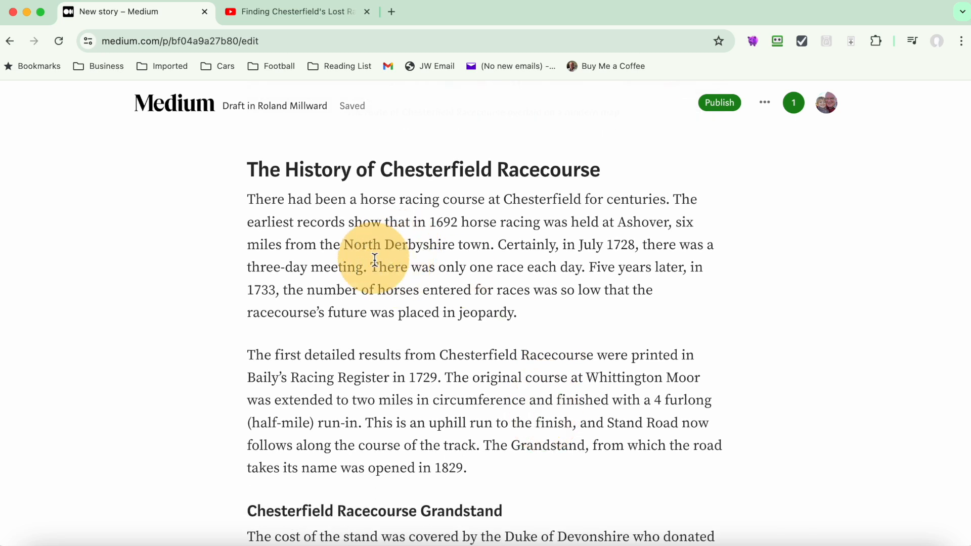
left_click_drag(384, 247, 457, 245)
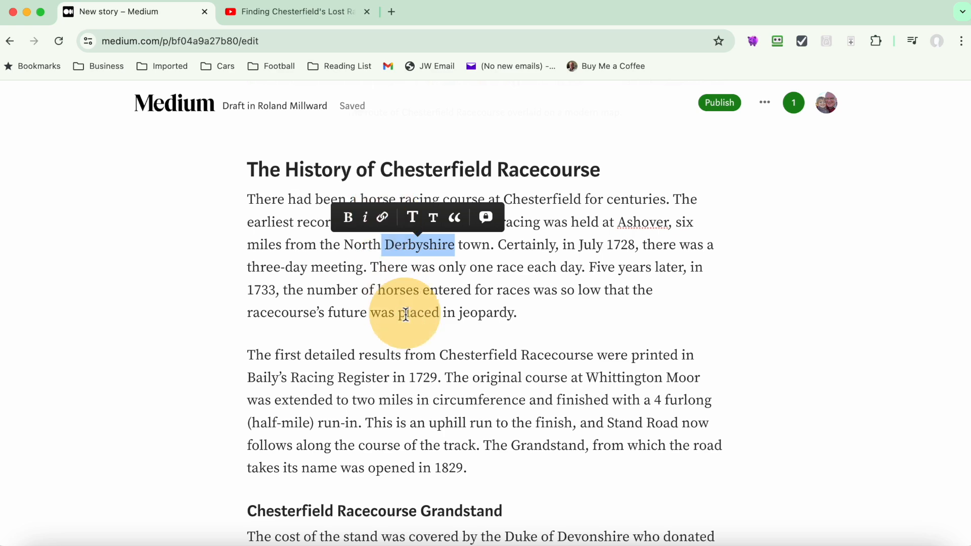
Search Google for "chesterfield derbyshire" in a new tab, open the Wikipedia article on the town and copy its web address.
left_click(391, 13)
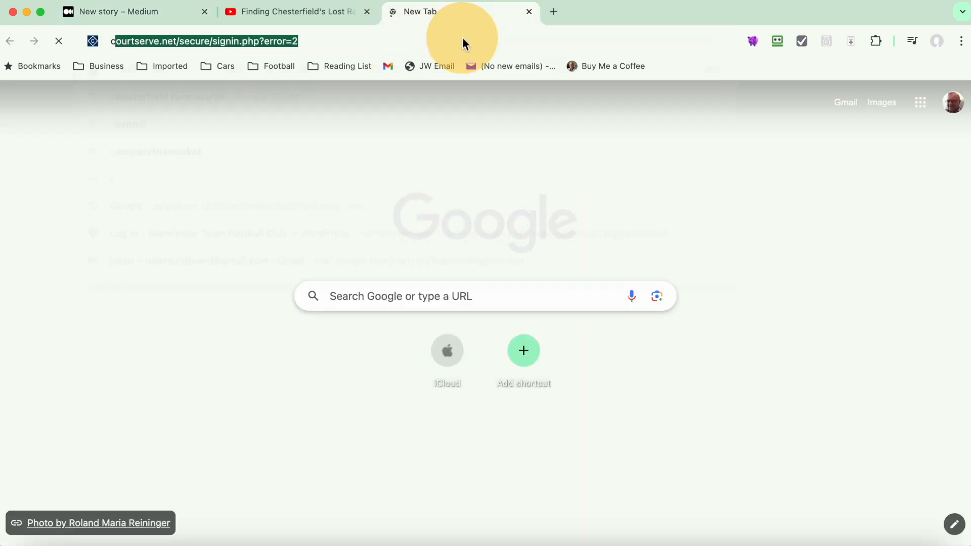
type("chesterfield derb")
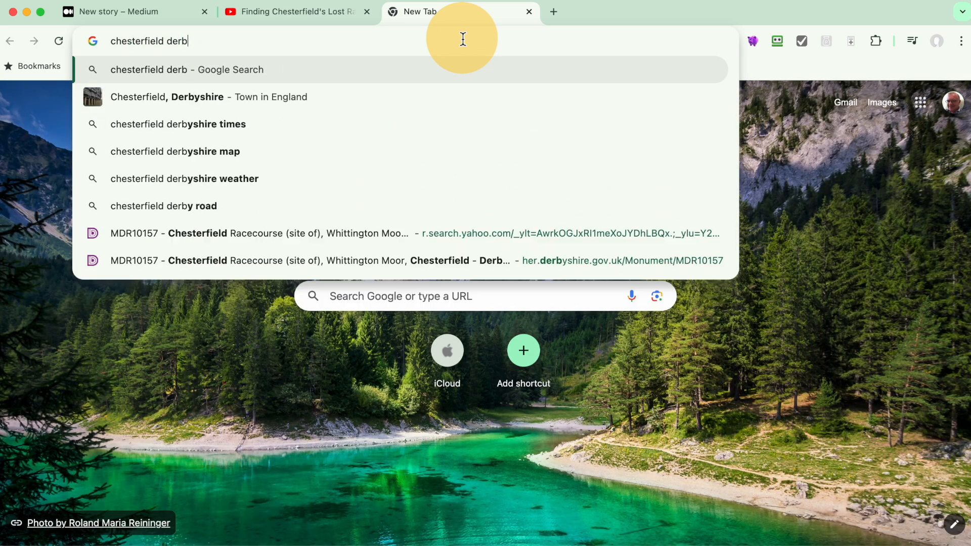
type("ys")
key("Down")
key("Return")
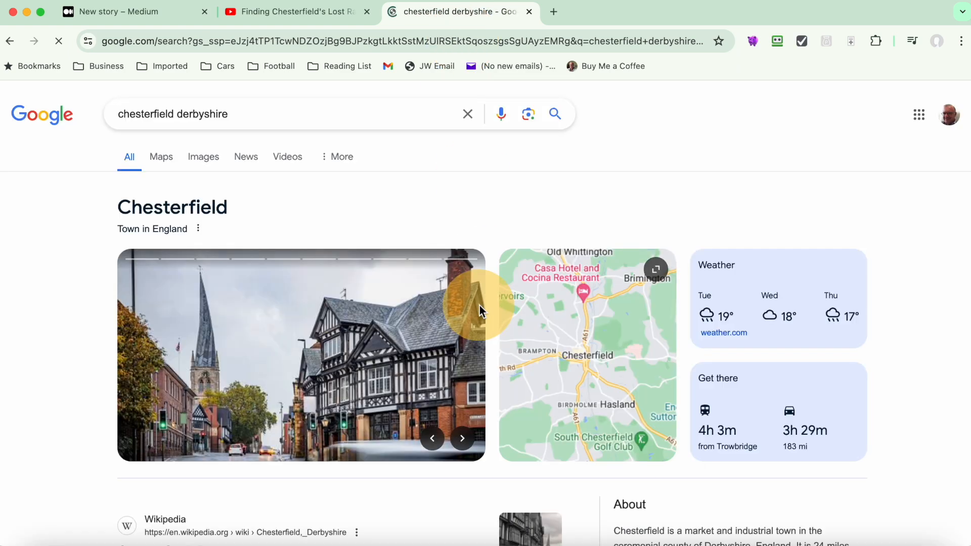
scroll(317, 385, "down", 5)
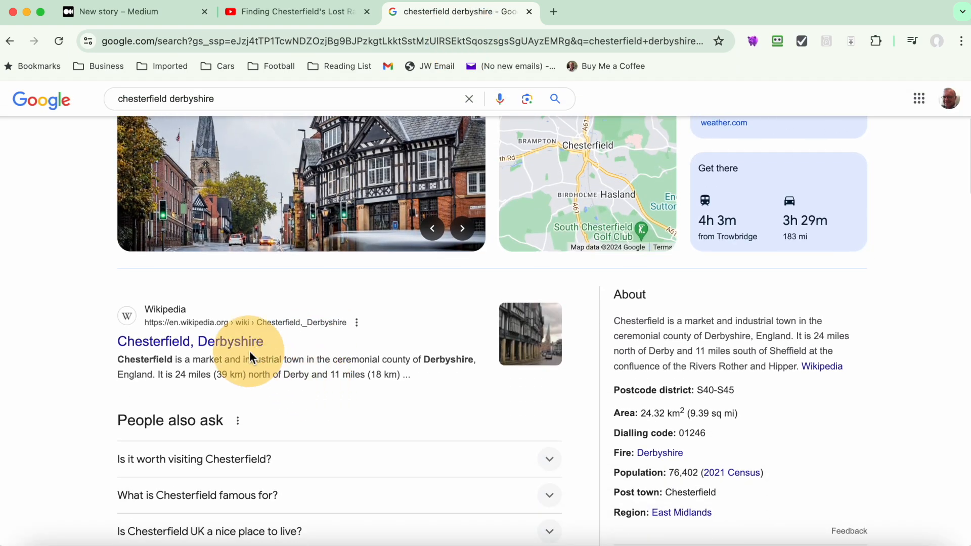
left_click(230, 342)
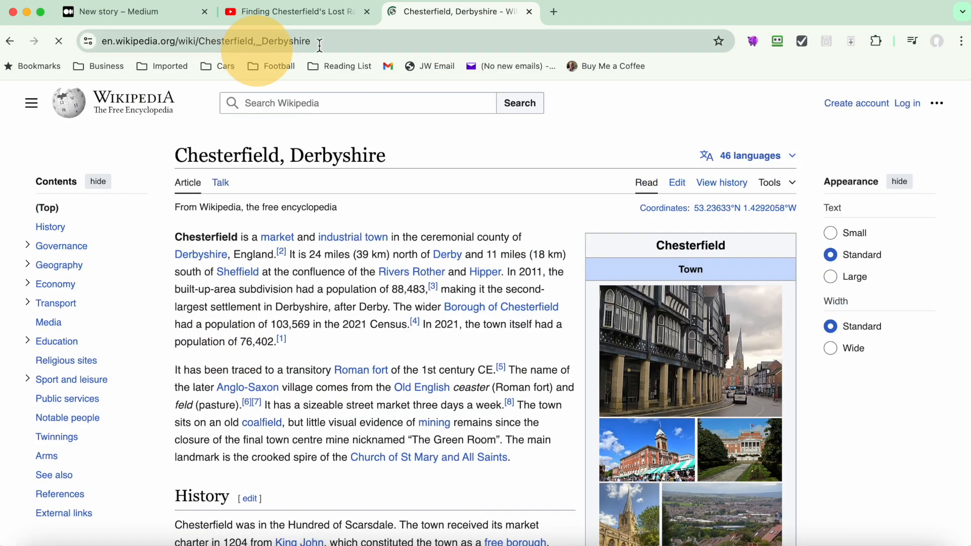
left_click(340, 43)
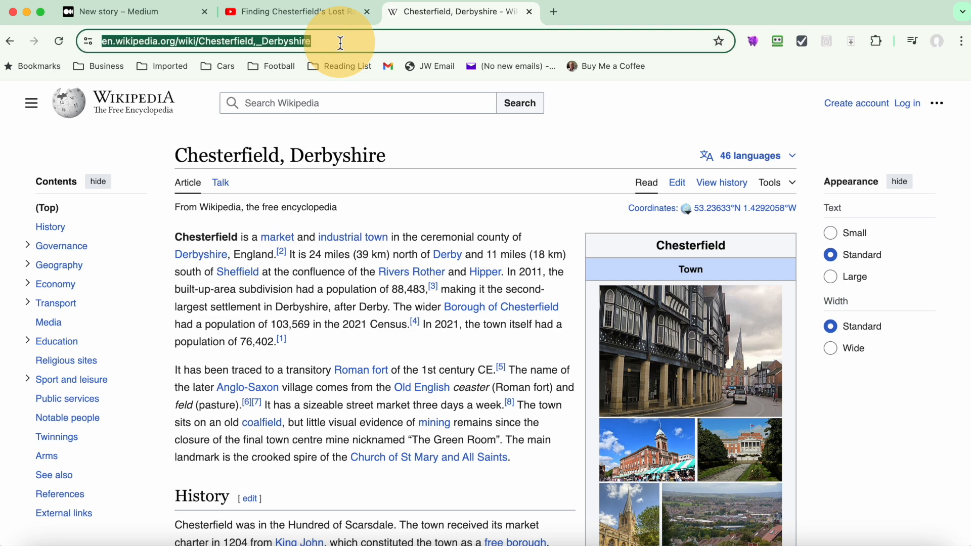
Link the word "Chesterfield" in the first paragraph under "The History of Chesterfield Racecourse" to the copied Wikipedia address.
left_click(145, 13)
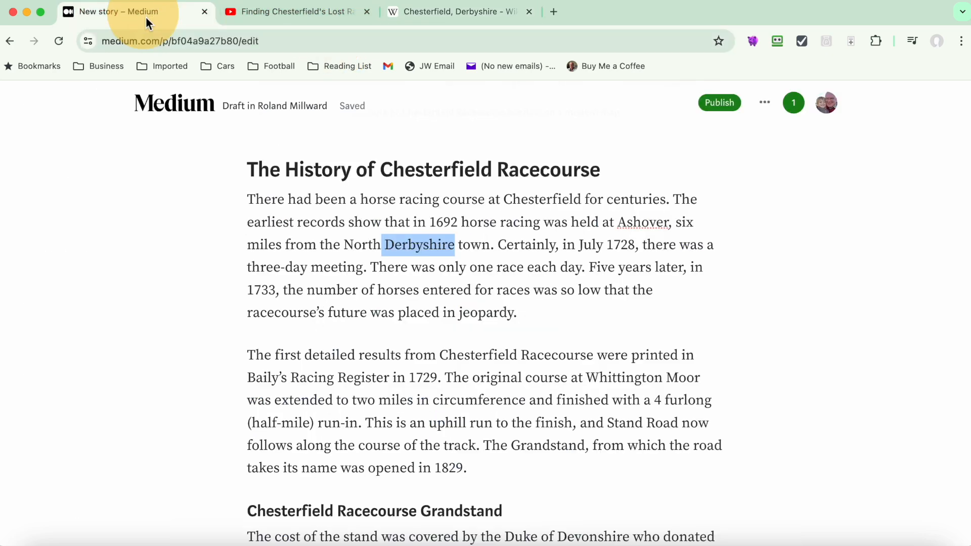
left_click(360, 254)
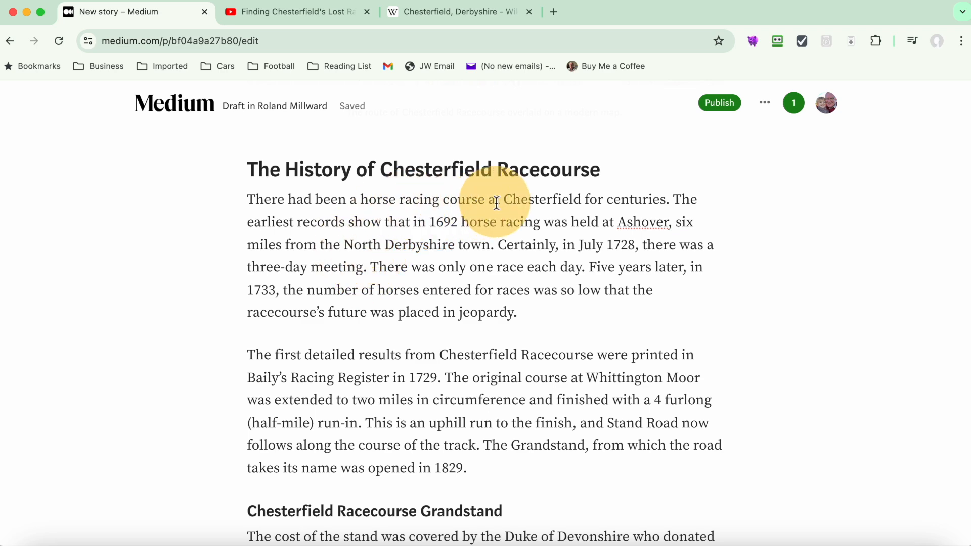
left_click(505, 201)
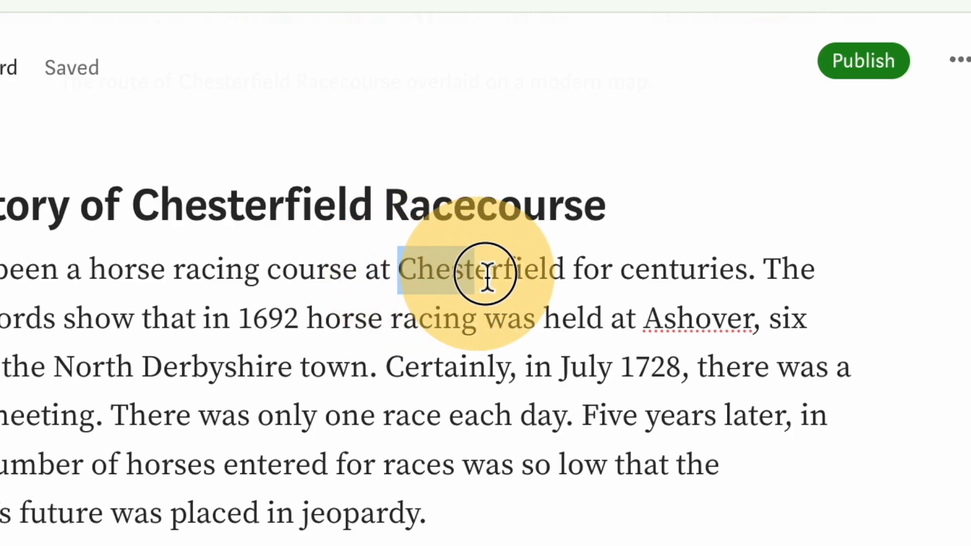
left_click_drag(486, 276, 565, 277)
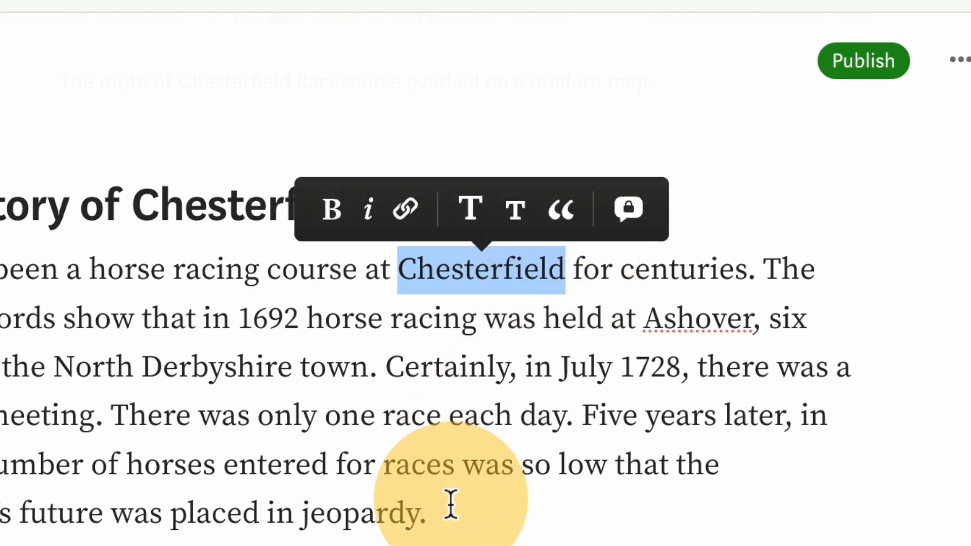
left_click(406, 210)
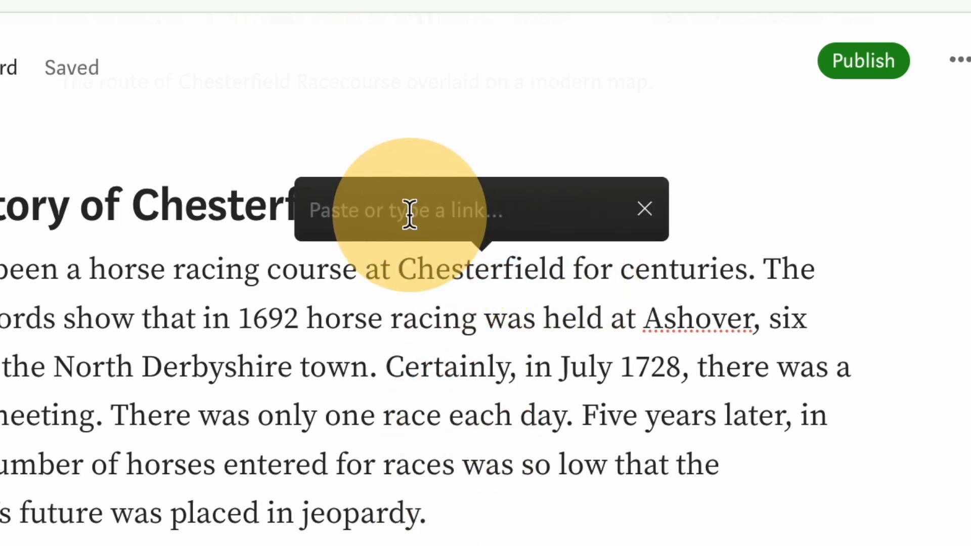
key("ctrl+v")
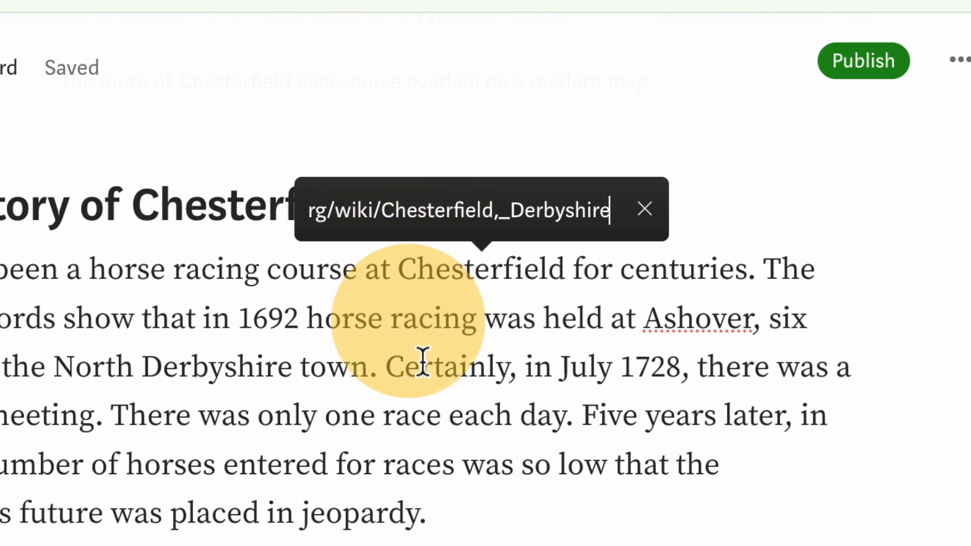
key("Return")
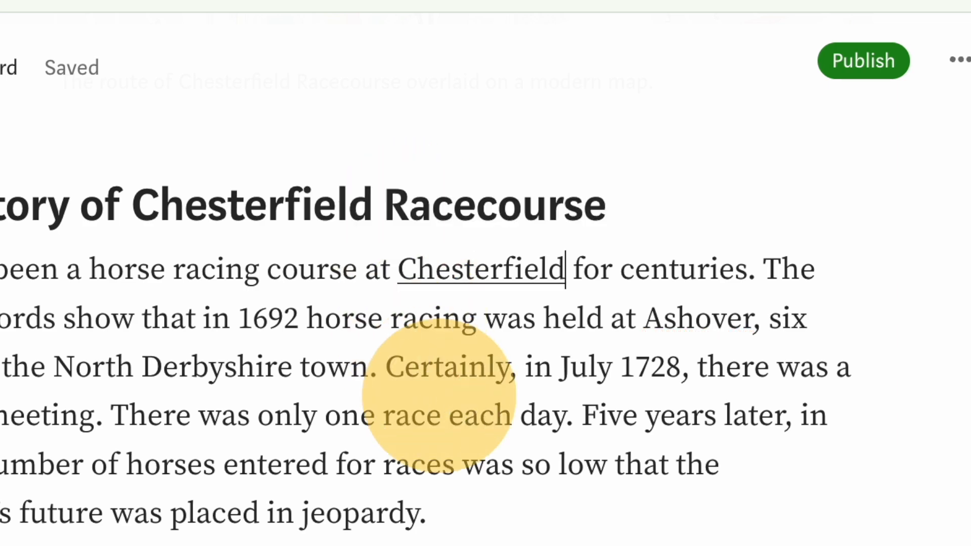
mouse_move(478, 303)
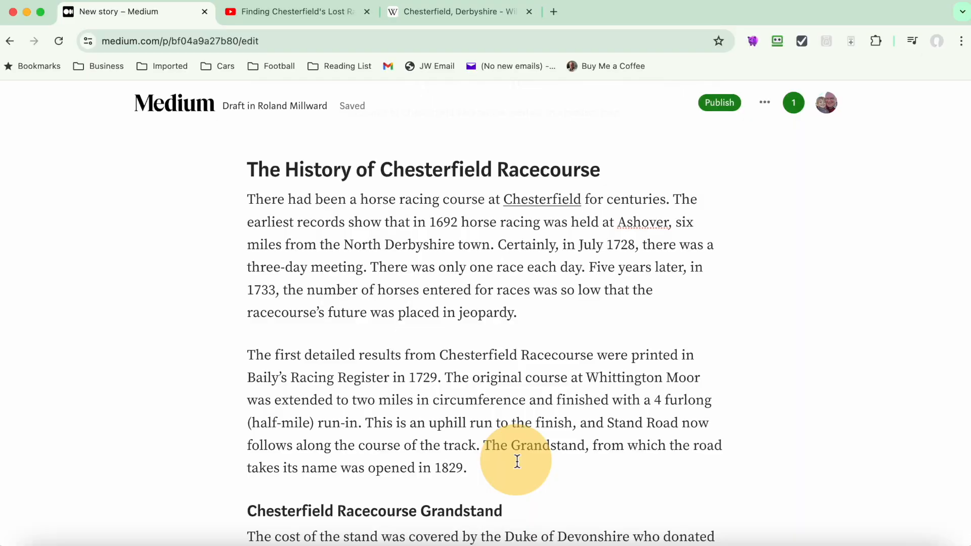
Insert a separator on a new line below the closing paragraph that asks readers to clap, share and follow.
scroll(517, 462, "down", 3)
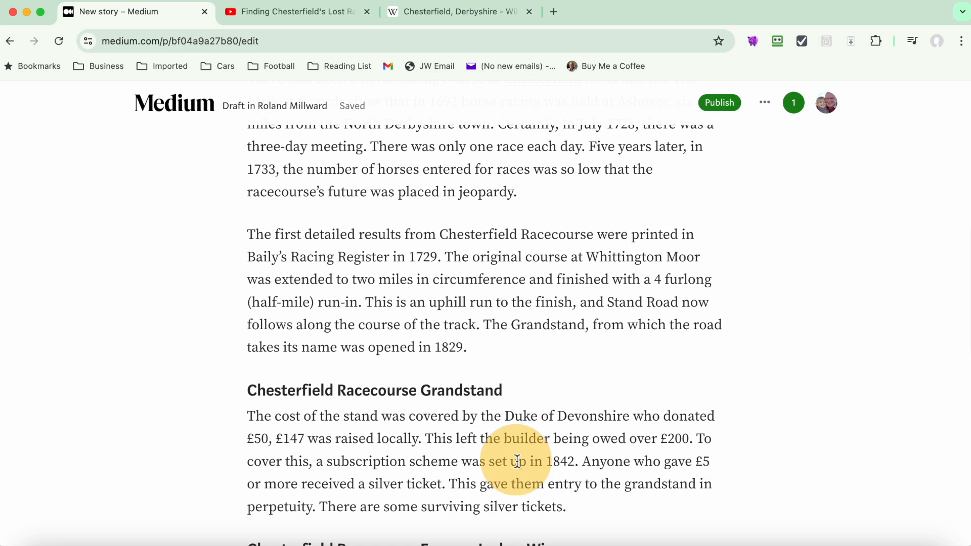
scroll(517, 461, "down", 5)
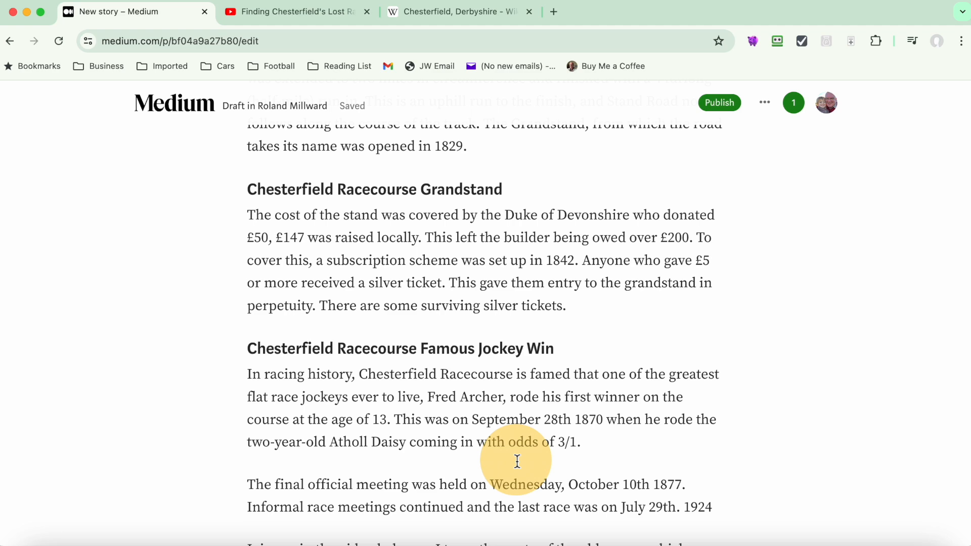
scroll(517, 461, "down", 11)
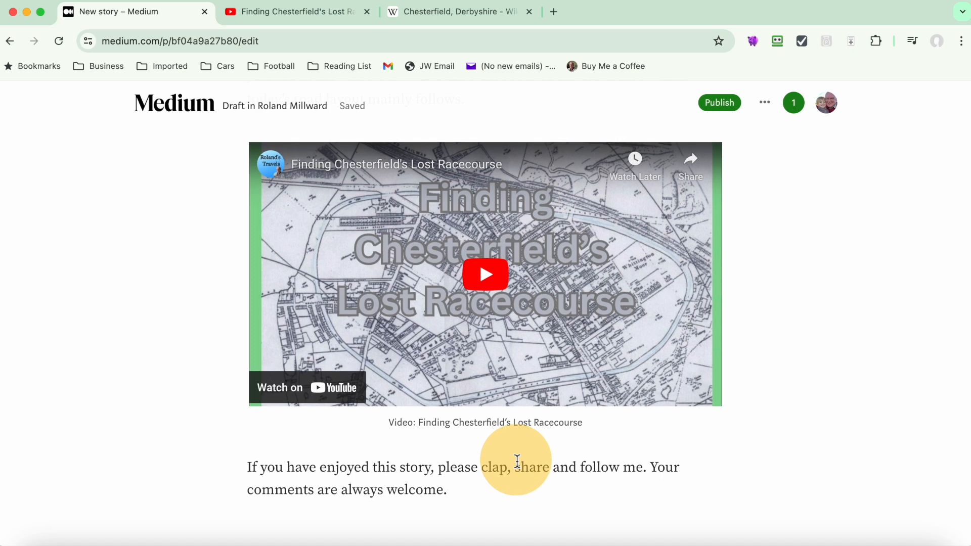
left_click(461, 493)
key("Return")
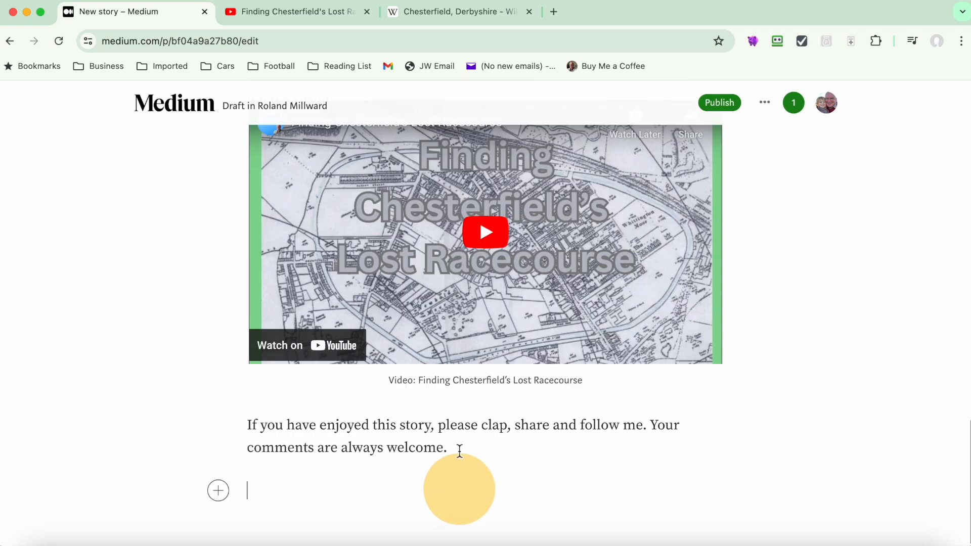
scroll(426, 192, "up", 5)
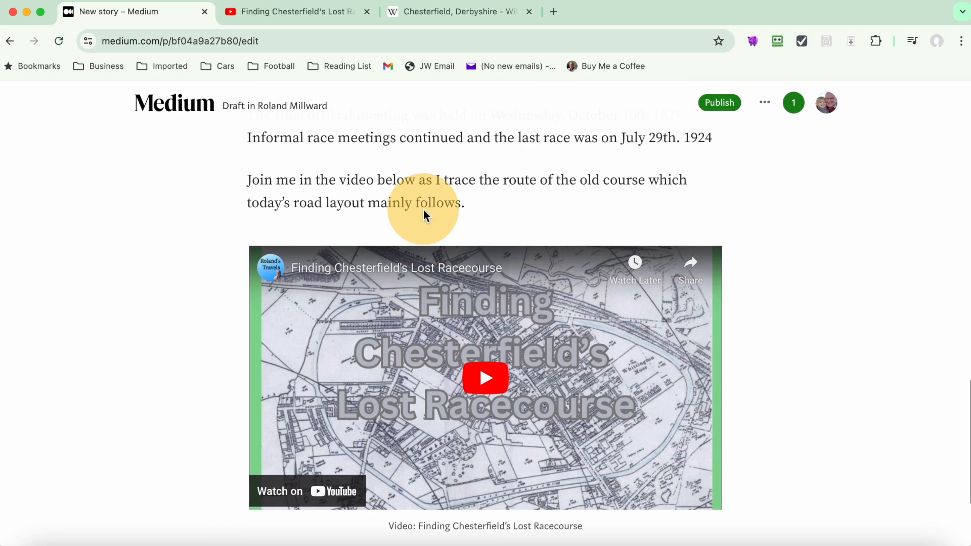
scroll(423, 210, "down", 5)
left_click(221, 491)
left_click(393, 492)
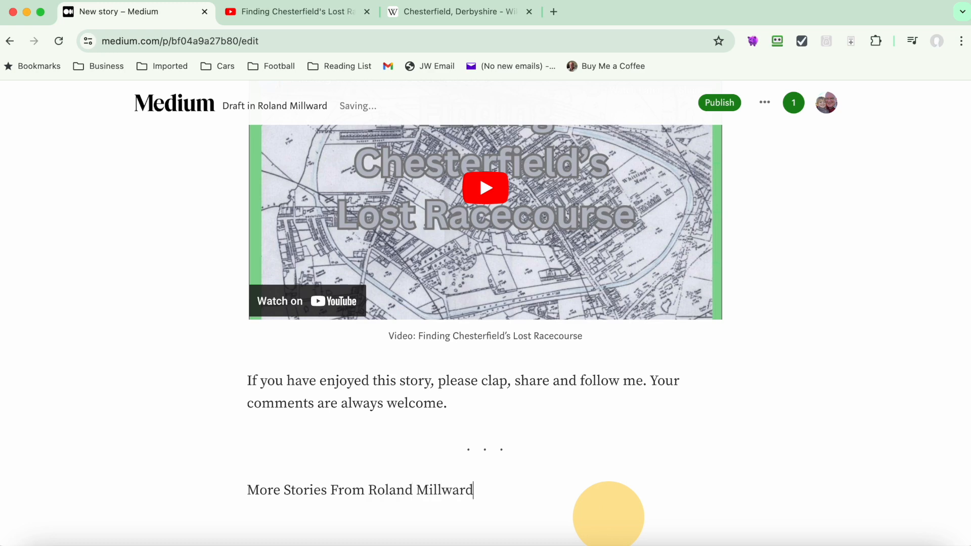
Add "More Stories From" plus the author's name below the separator, format it as a small heading, and start a new line beneath it.
left_click_drag(247, 490, 505, 490)
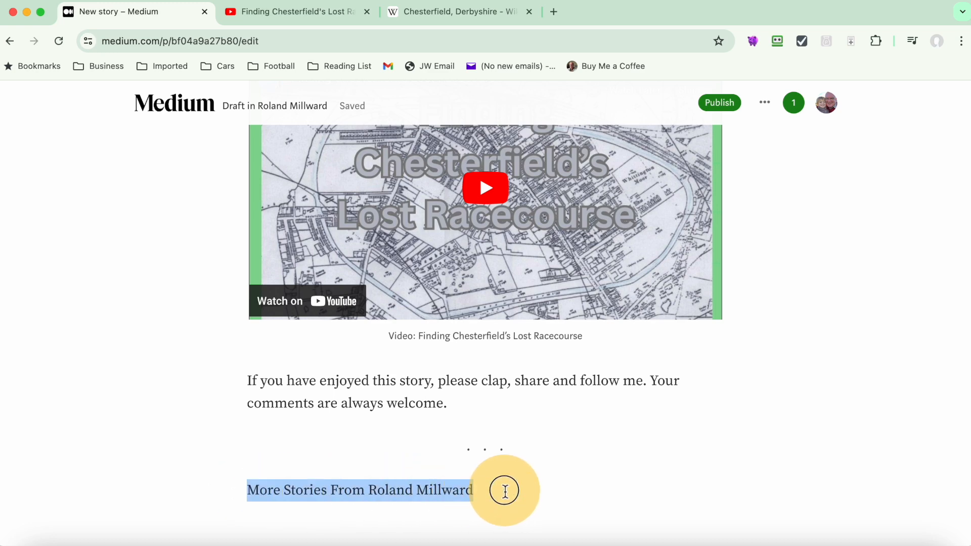
left_click(365, 463)
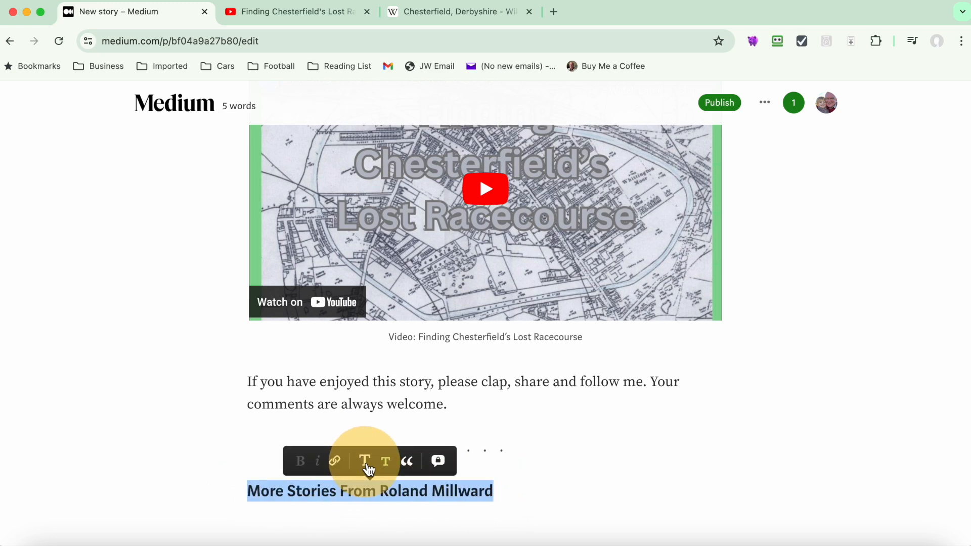
left_click(525, 495)
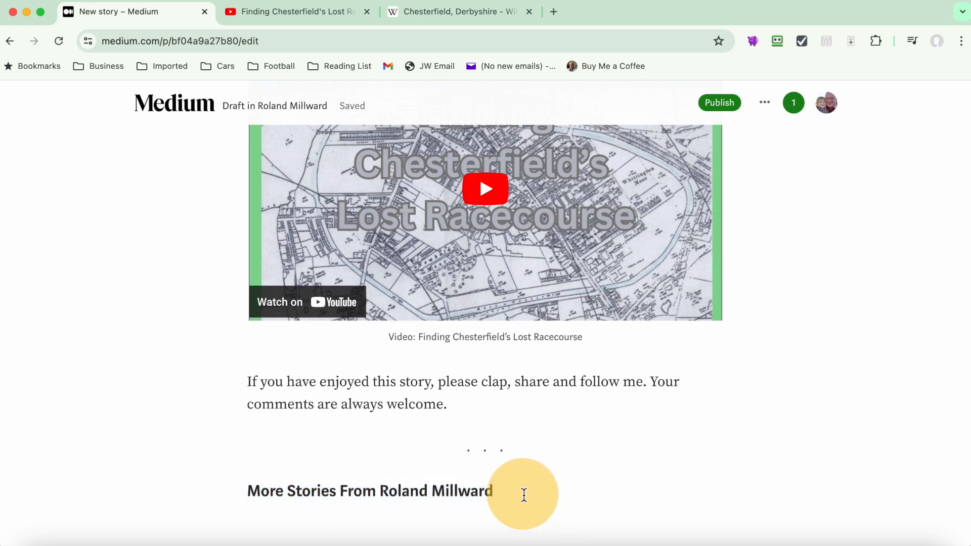
scroll(524, 495, "down", 1)
key("Return")
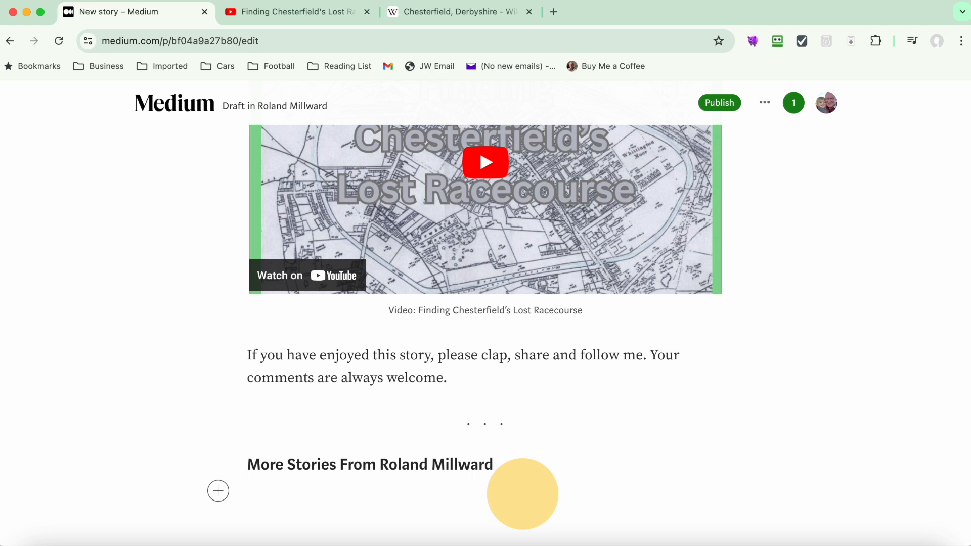
Open Medium in a new browser tab and show the account's list of published stories.
left_click(555, 13)
type("medi")
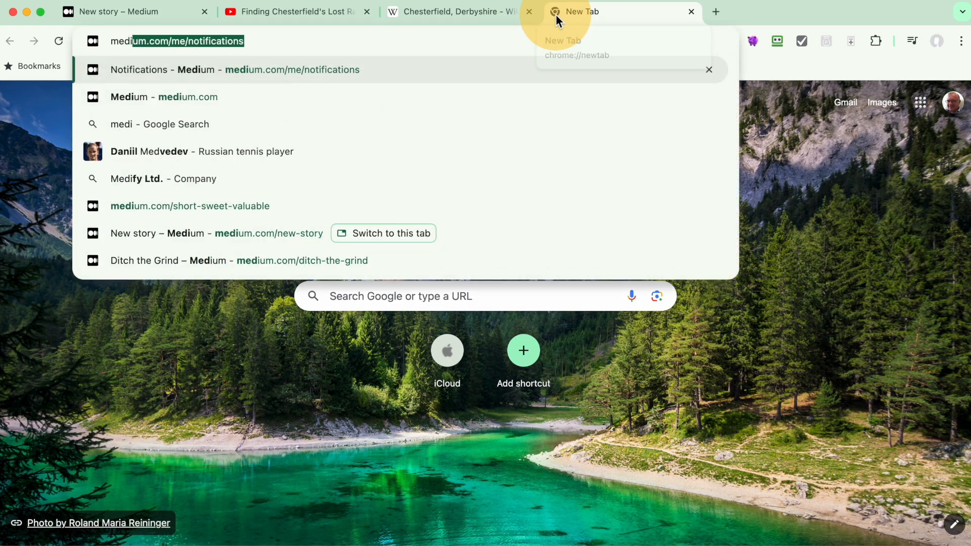
key("Return")
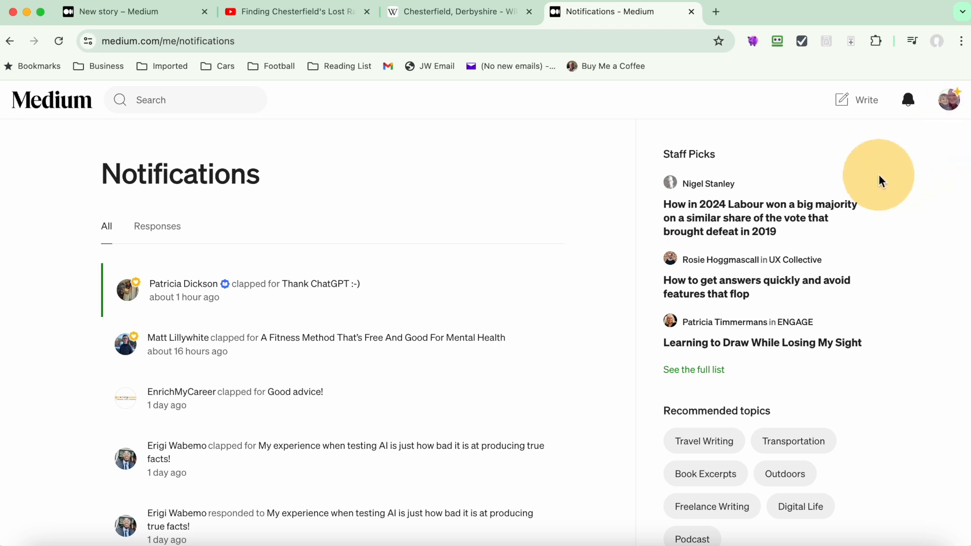
left_click(948, 100)
left_click(844, 218)
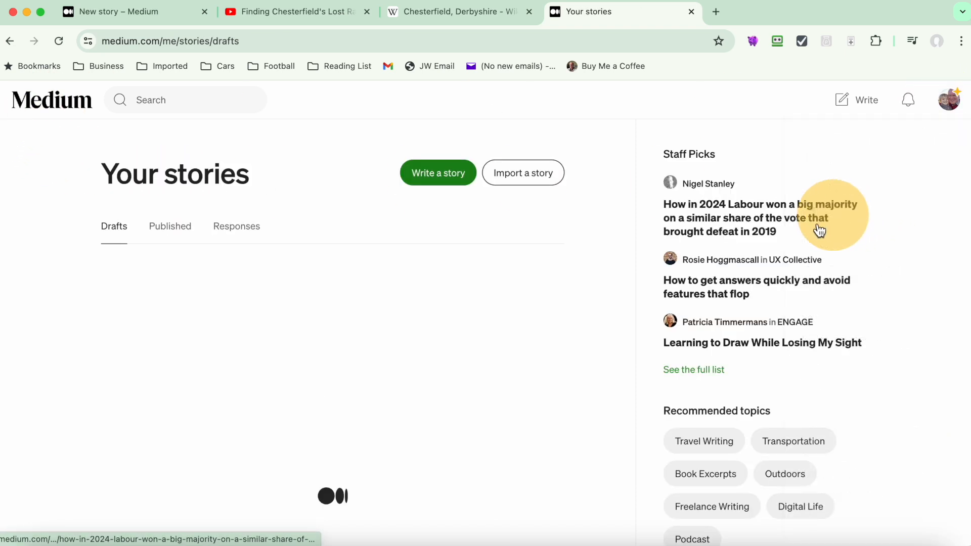
left_click(193, 239)
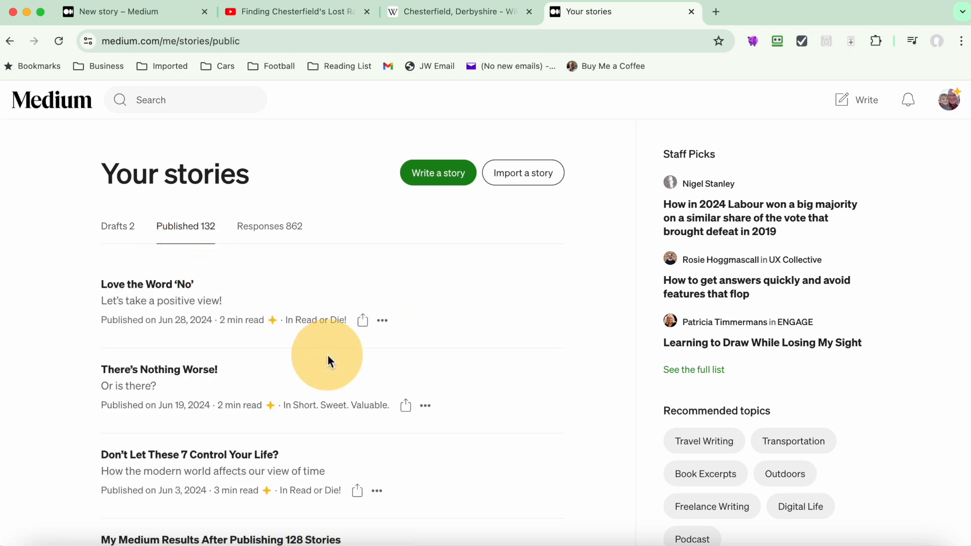
Find "The Amazing Story of a Tractor" among the published stories and copy its link.
scroll(328, 359, "down", 3)
scroll(330, 361, "down", 3)
scroll(329, 357, "down", 3)
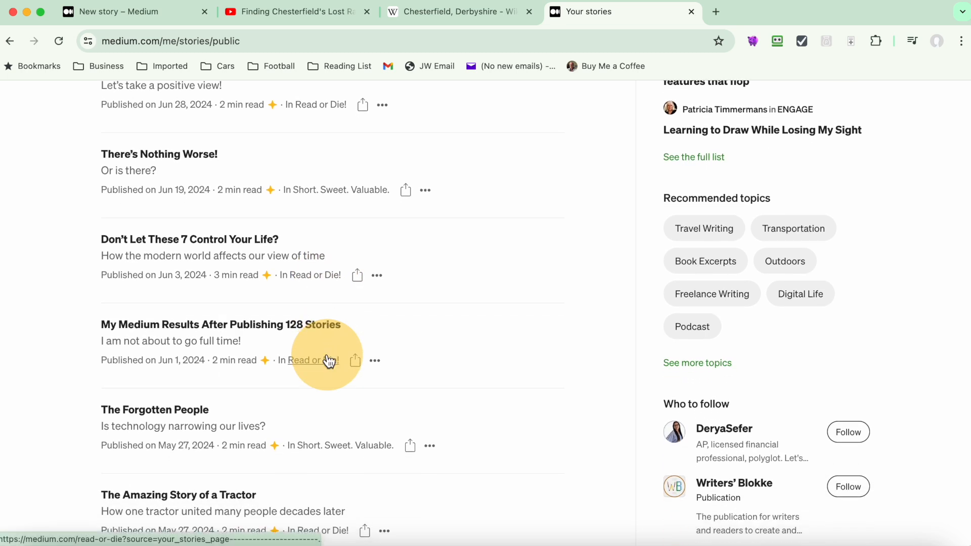
scroll(330, 362, "down", 1)
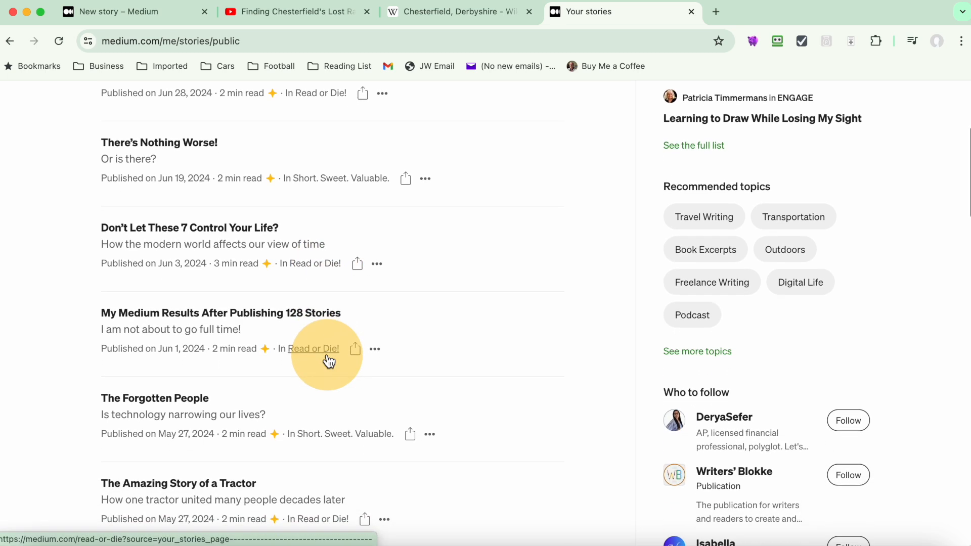
scroll(330, 361, "down", 2)
scroll(327, 356, "down", 5)
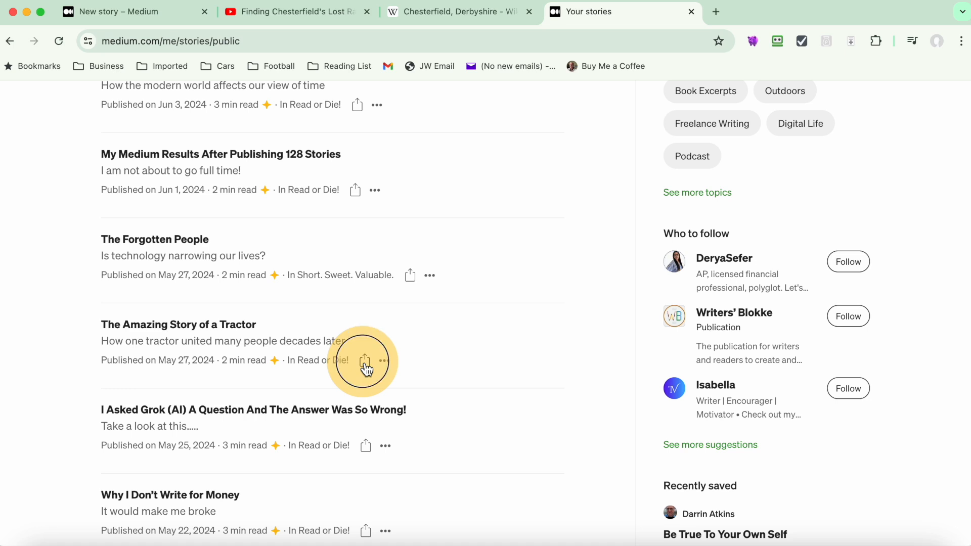
left_click(366, 362)
left_click(337, 401)
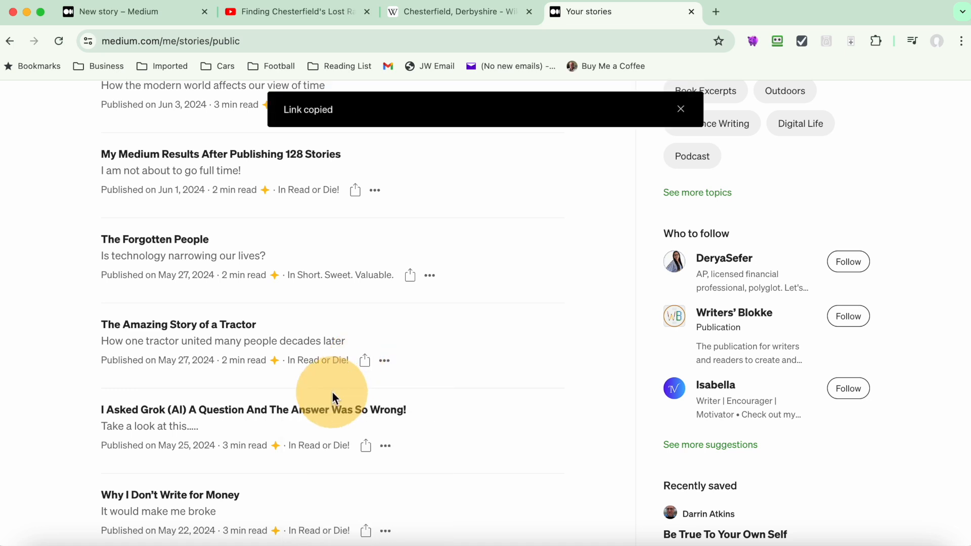
key("super+Tab")
key("super+Tab")
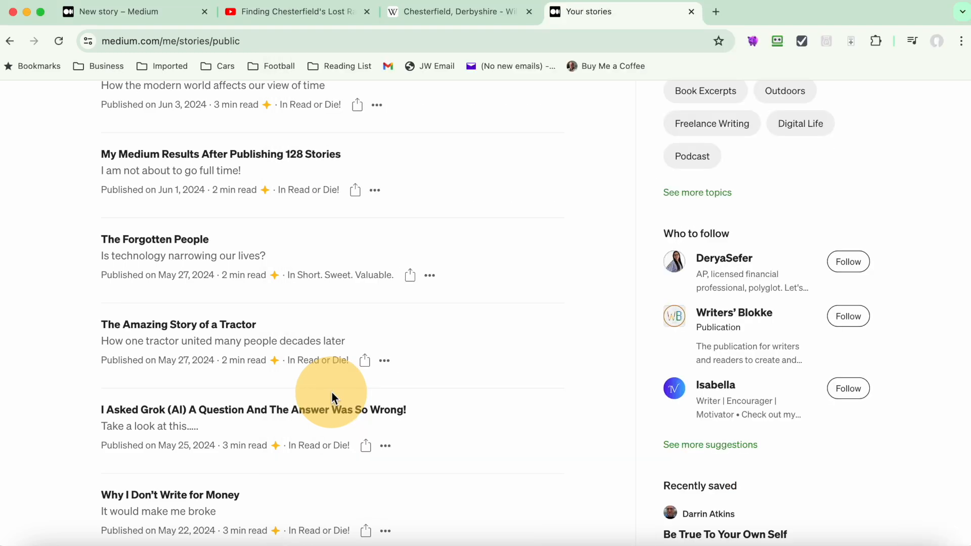
Embed the copied tractor story link as a preview card under the "More Stories From" heading in the draft.
left_click(171, 20)
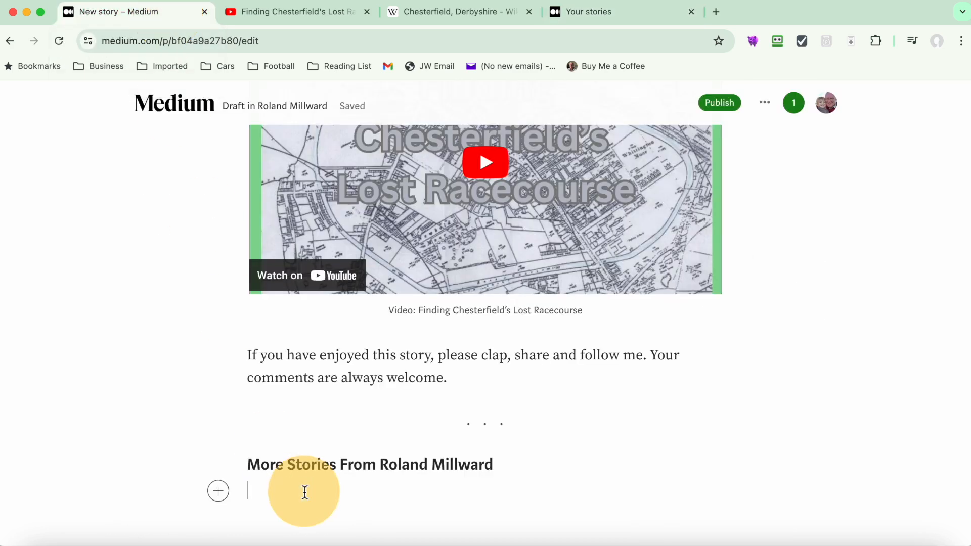
key("super+v")
key("Return")
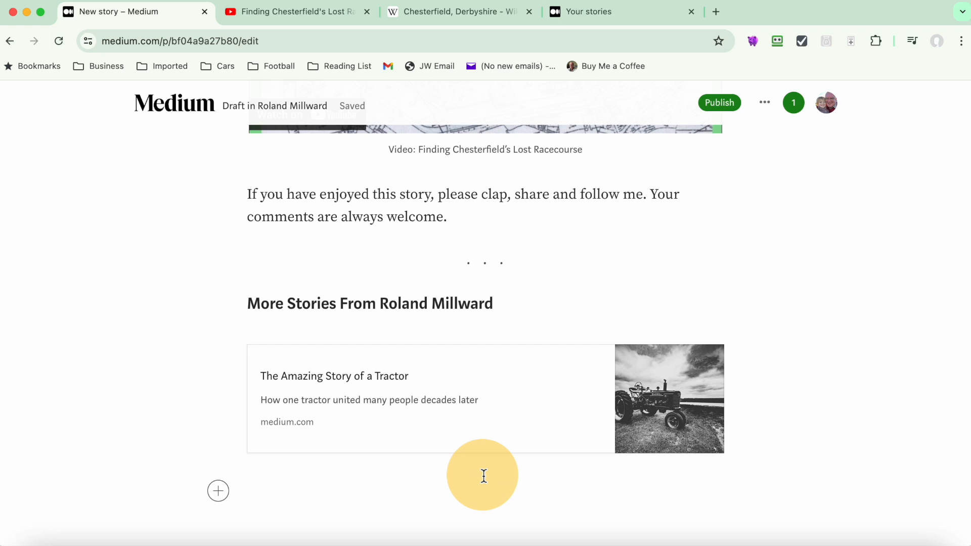
left_click(219, 491)
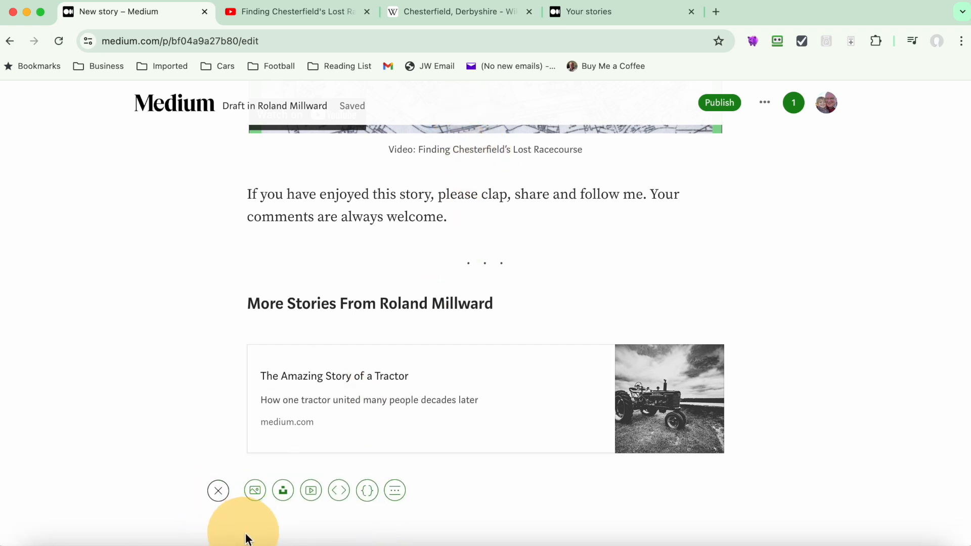
left_click(228, 496)
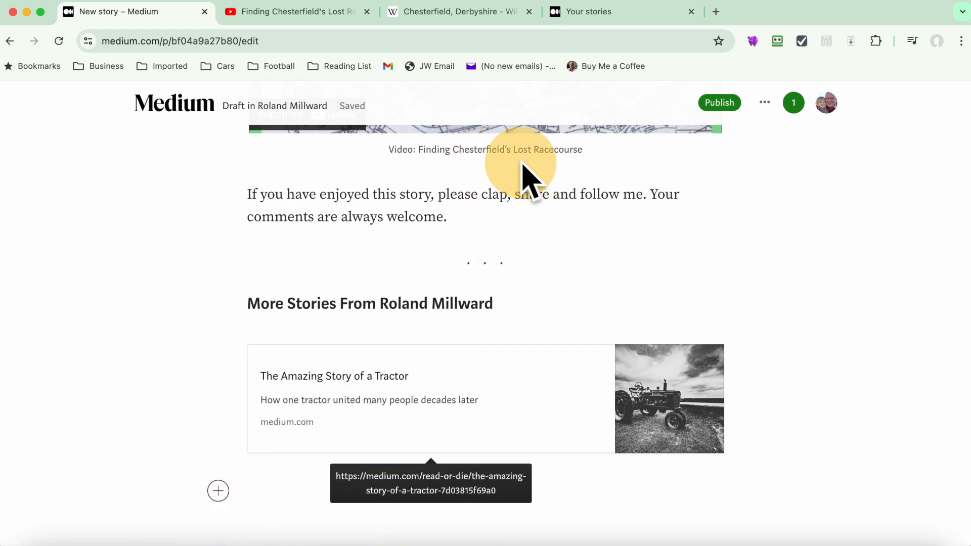
Find "Rebecca Smith hanged in Devizes 1849" among the published stories and copy its link.
left_click(584, 10)
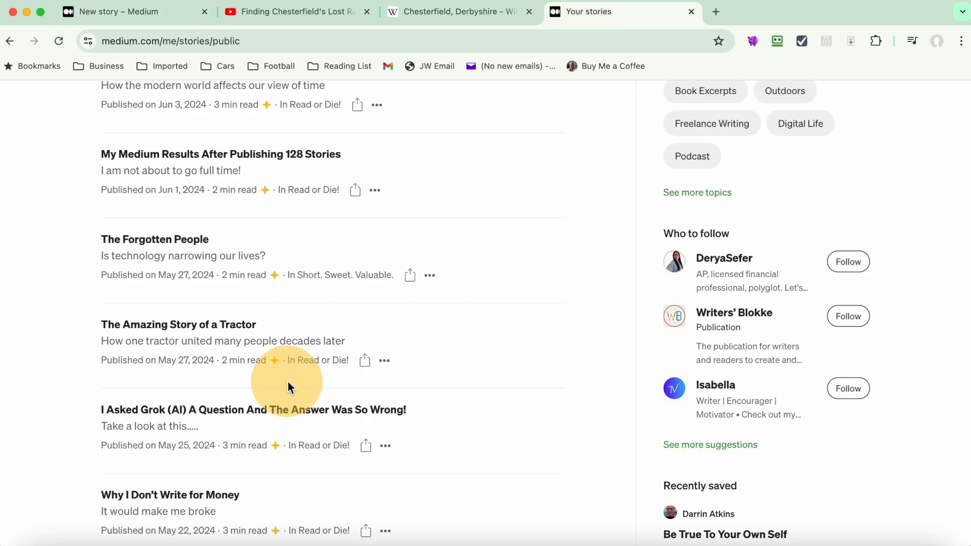
scroll(287, 385, "down", 3)
scroll(288, 384, "down", 6)
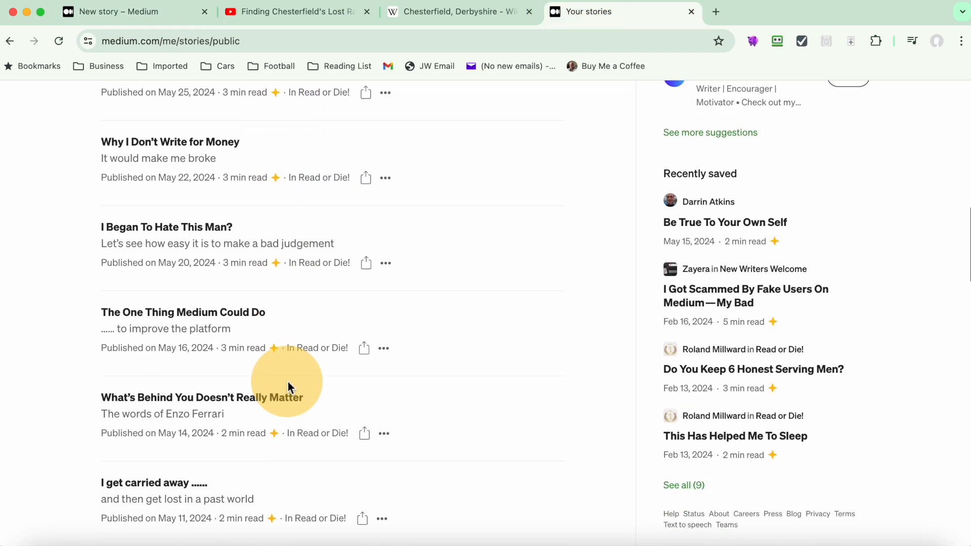
scroll(289, 388, "down", 5)
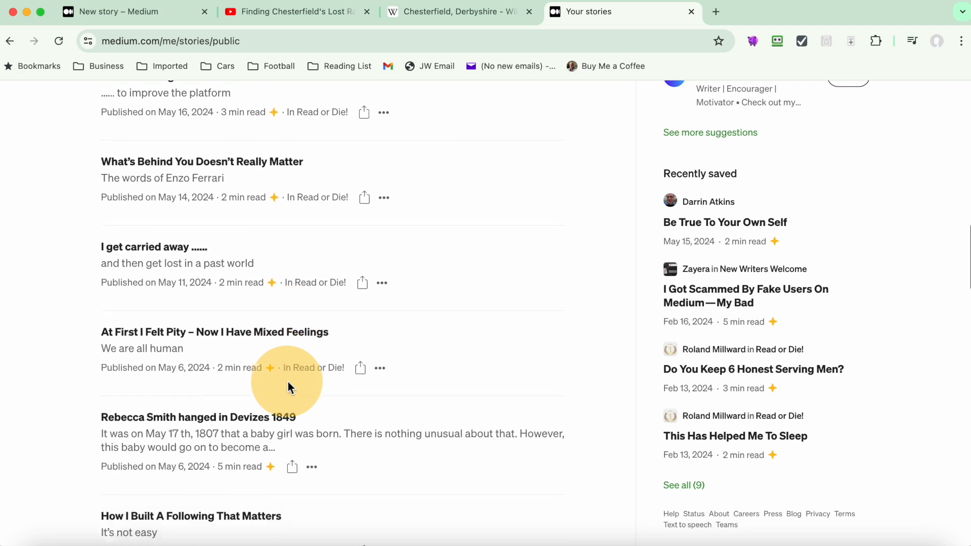
scroll(288, 384, "down", 2)
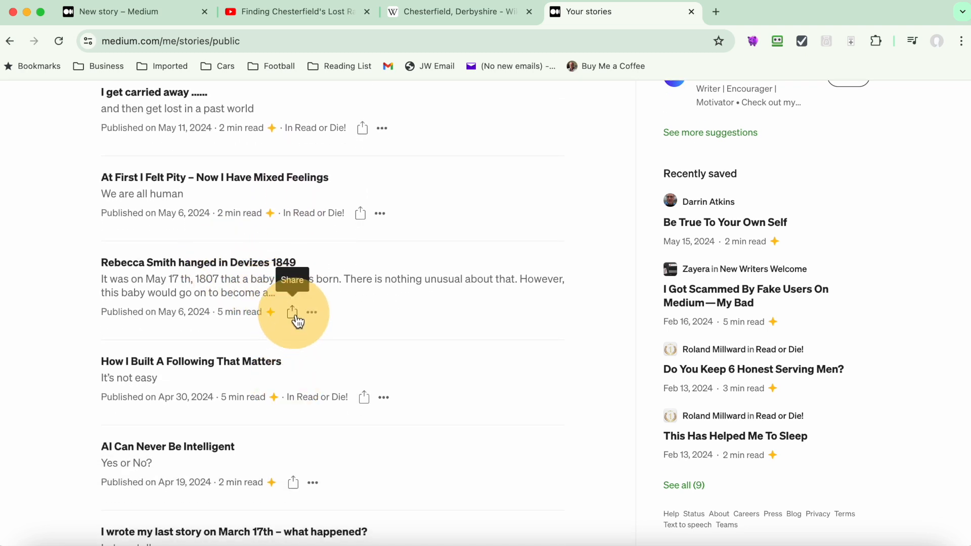
left_click(293, 314)
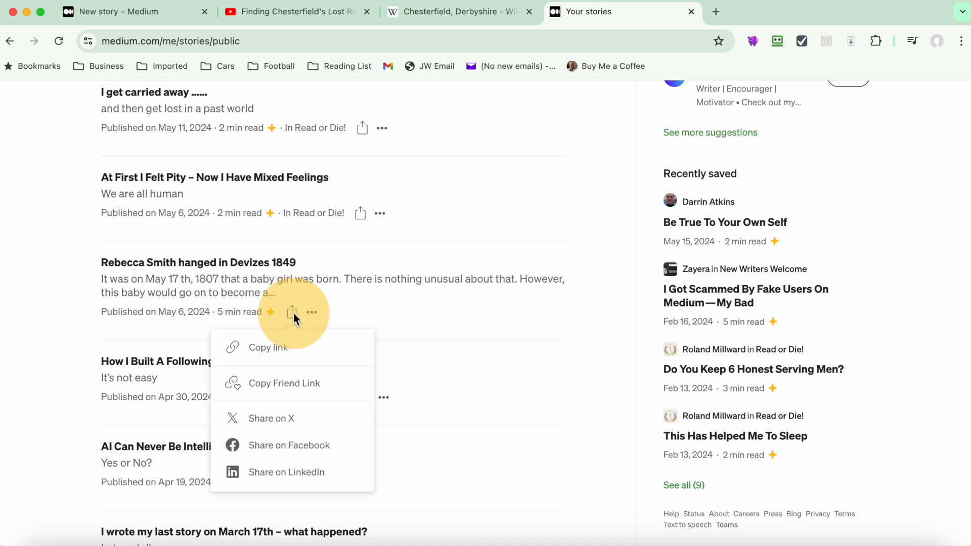
left_click(286, 345)
Embed the copied Devizes story link as a preview card below the tractor story card in the draft.
left_click(169, 14)
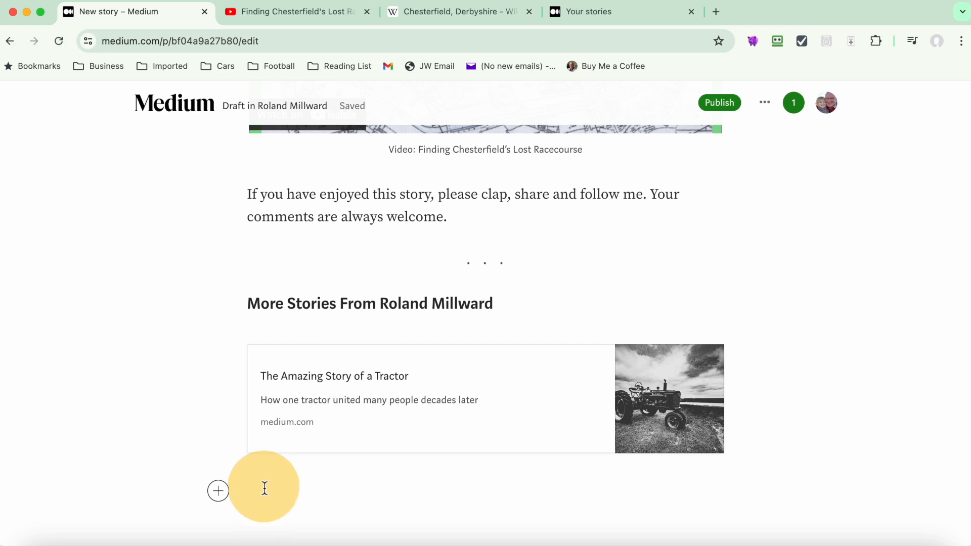
key("super+v")
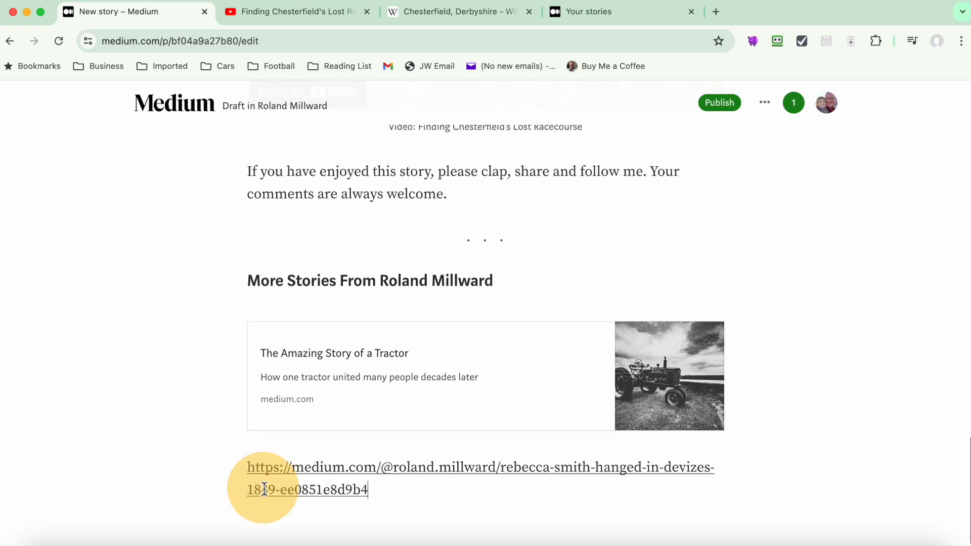
key("Return")
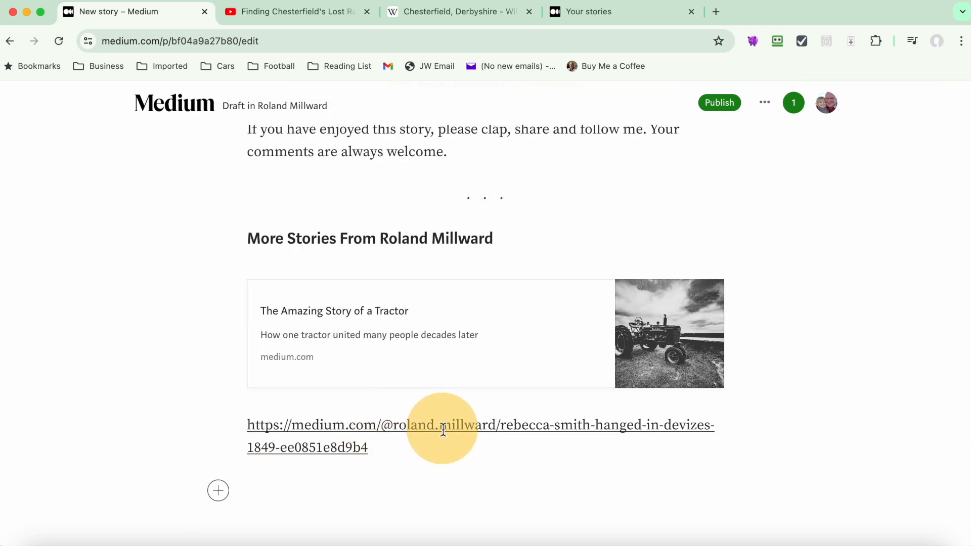
Find "I Like To WRITE With a Fountain Pen" among the published stories and copy its link.
left_click(583, 16)
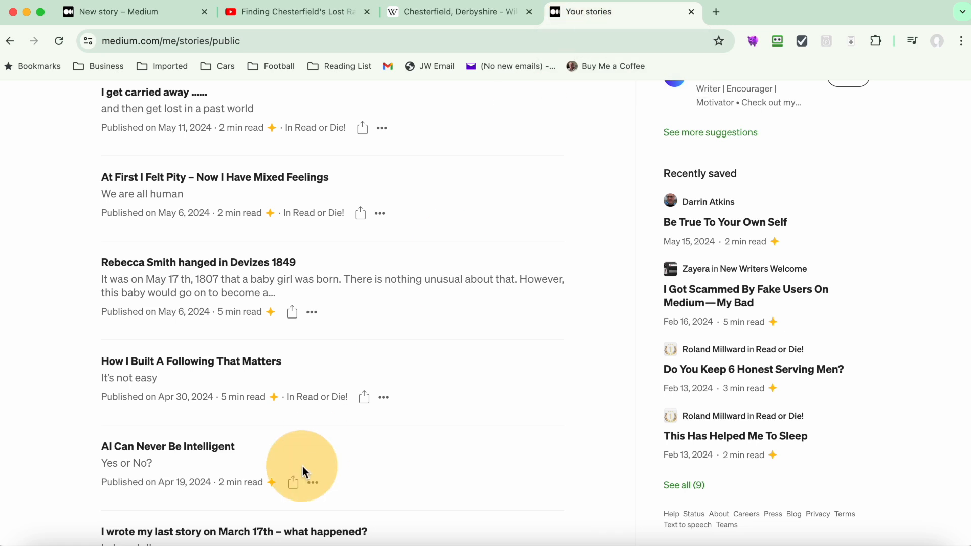
scroll(325, 457, "down", 4)
scroll(326, 456, "down", 7)
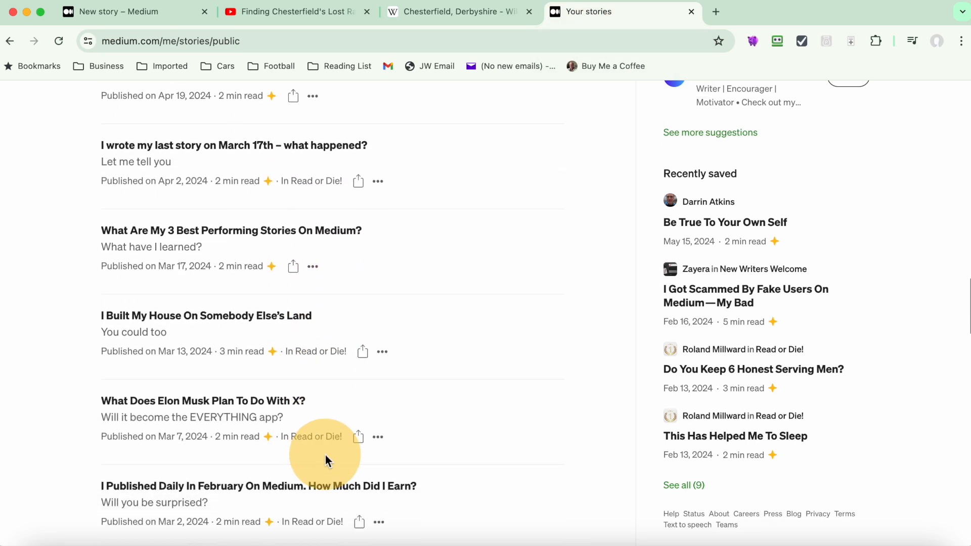
scroll(326, 460, "down", 5)
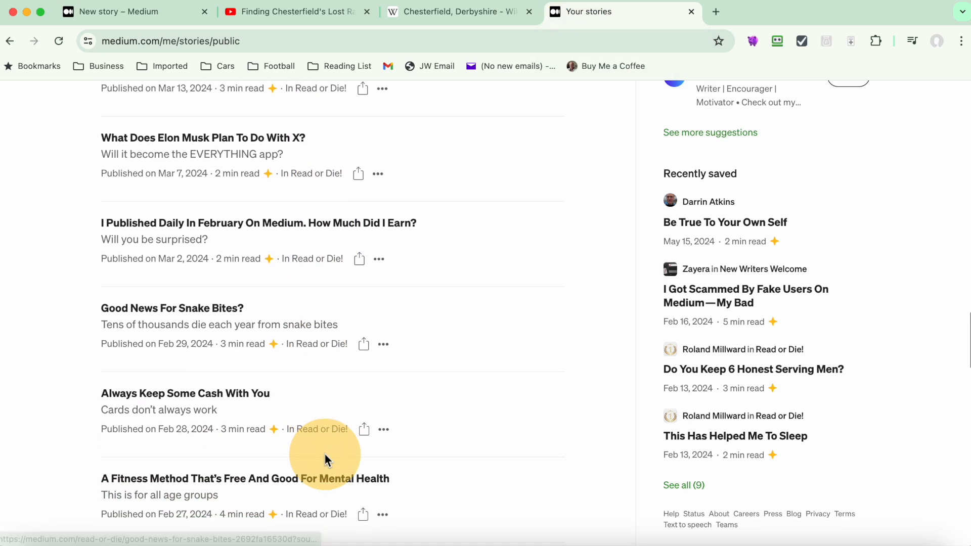
scroll(327, 461, "down", 3)
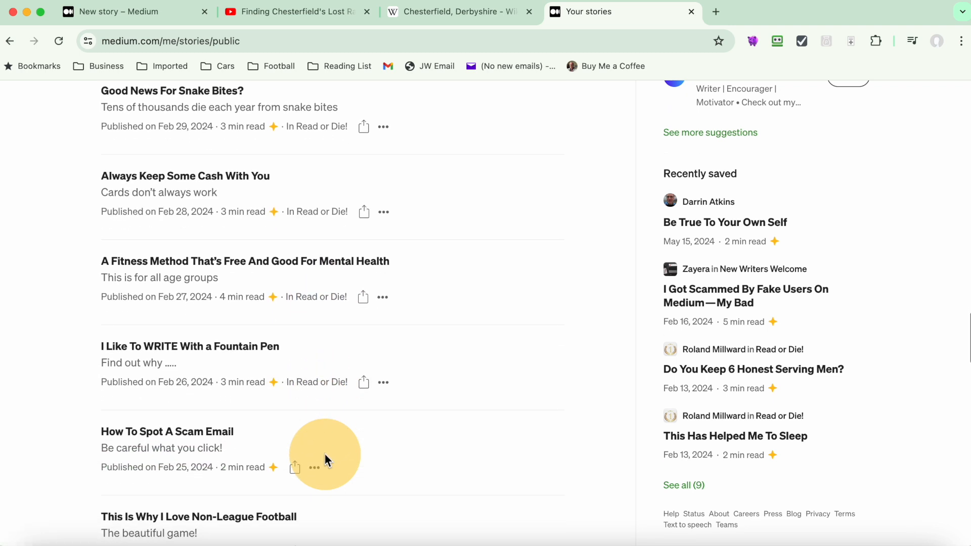
scroll(326, 457, "down", 3)
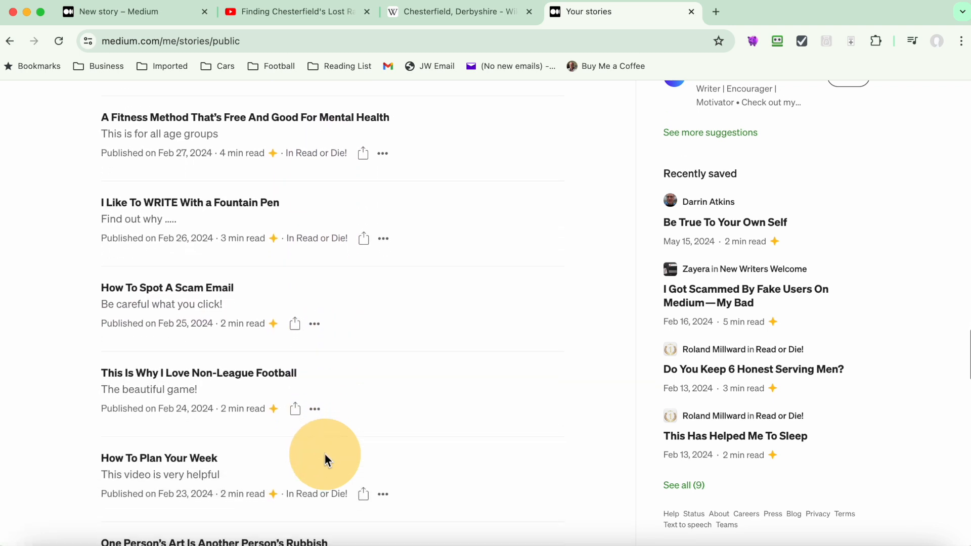
scroll(327, 458, "down", 1)
scroll(326, 458, "up", 1)
scroll(326, 459, "up", 1)
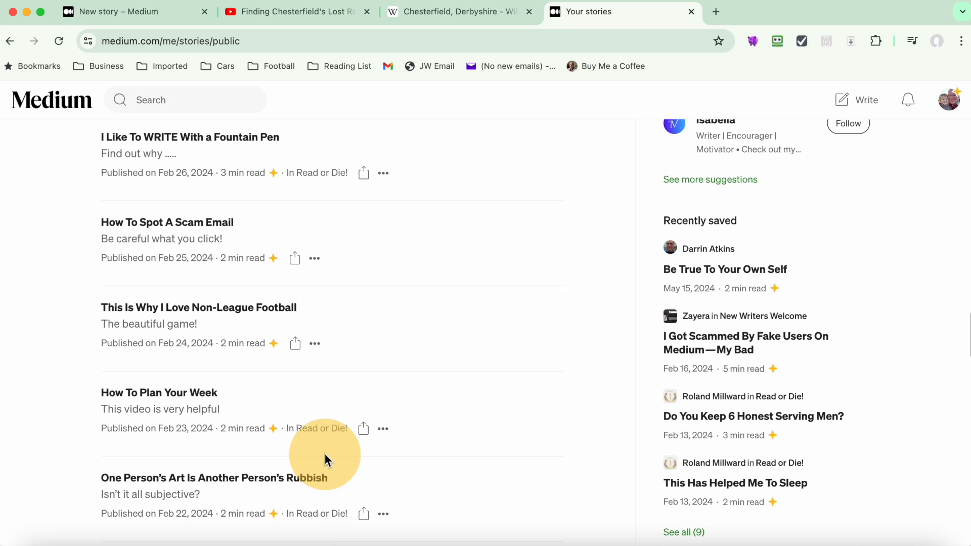
left_click(363, 173)
left_click(355, 217)
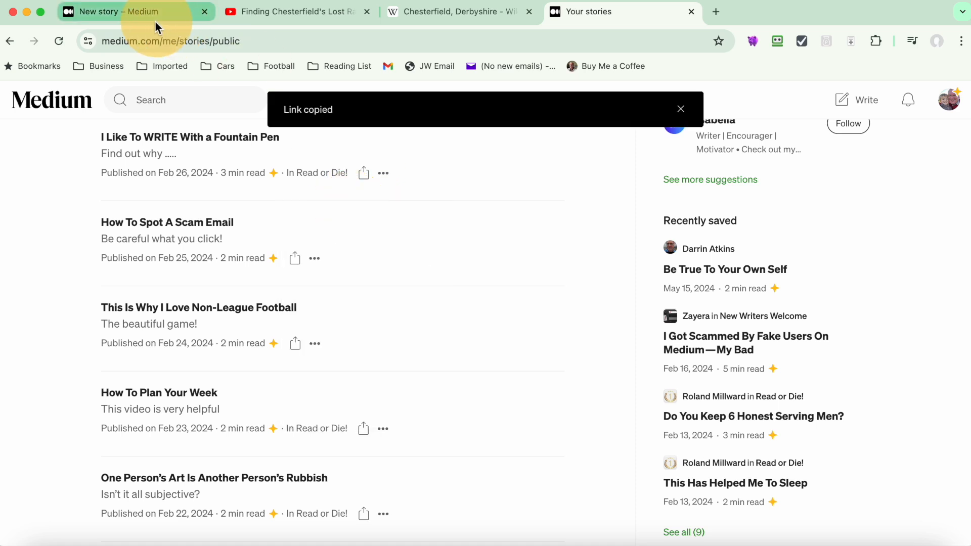
Embed the copied fountain pen story link as a preview card below the Devizes story card in the draft.
left_click(151, 14)
left_click(262, 513)
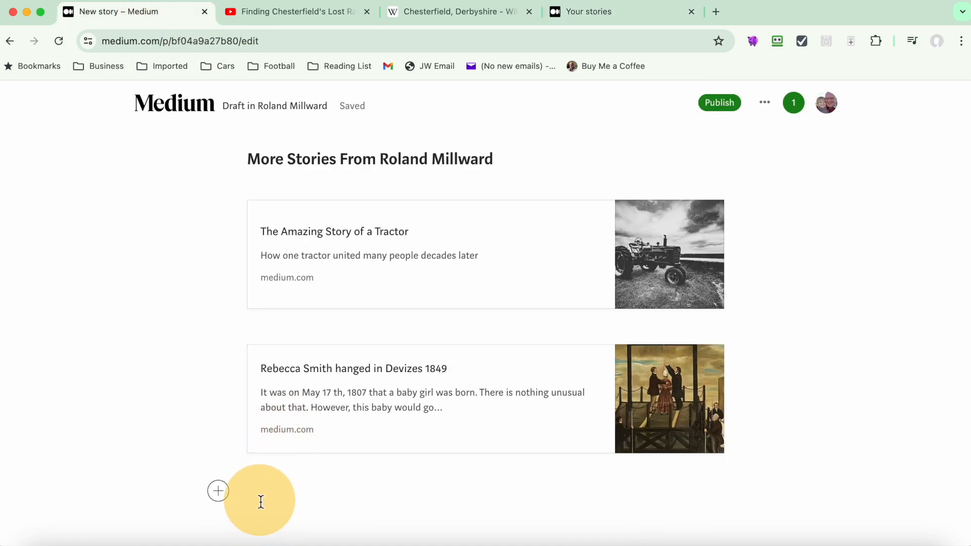
key("cmd+v")
key("Return")
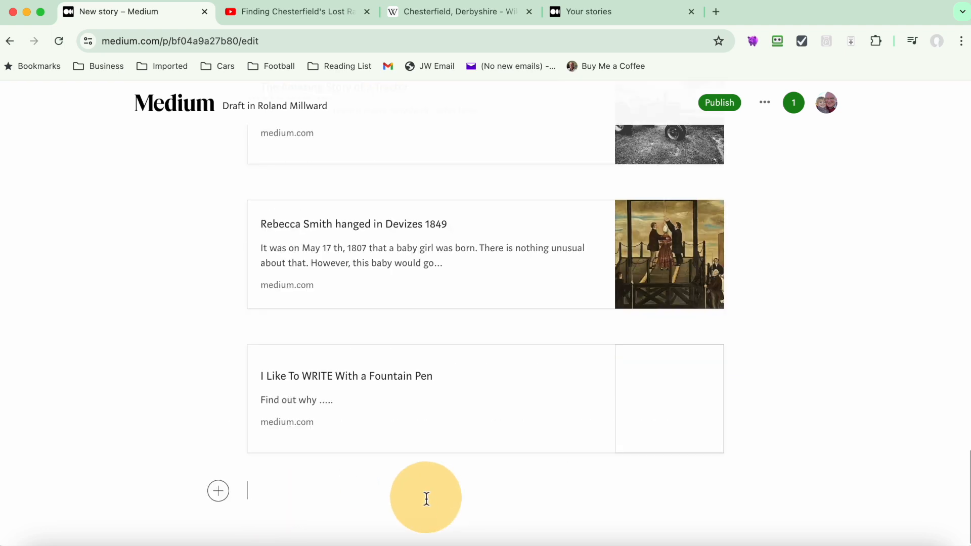
Review the whole draft, checking the title, captioned map, headings, Chesterfield link, video, closing text and embedded story cards.
scroll(427, 499, "up", 8)
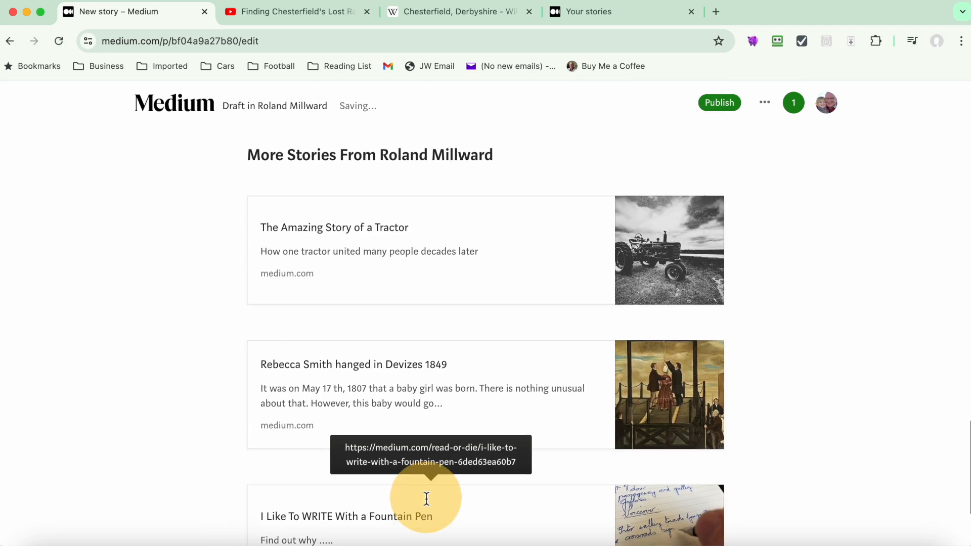
scroll(426, 499, "up", 20)
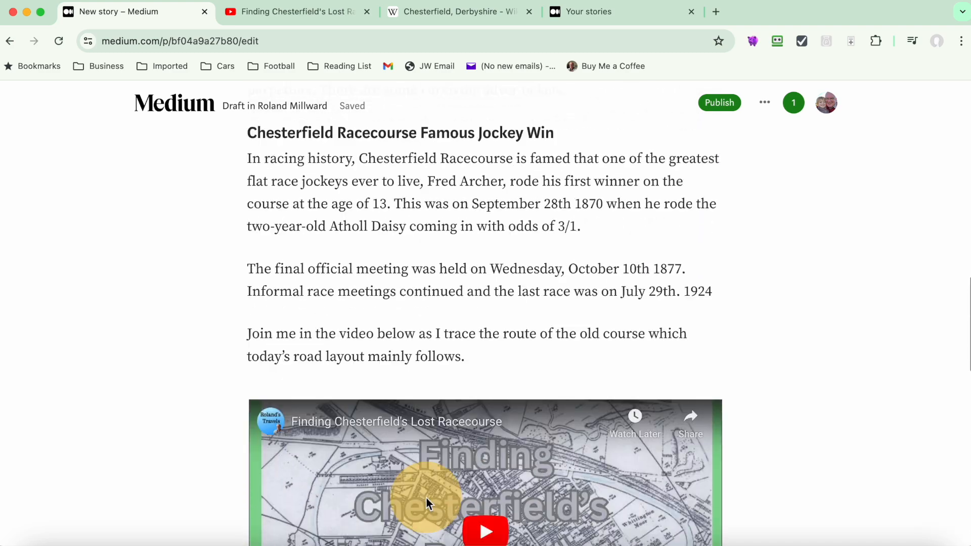
scroll(427, 499, "up", 12)
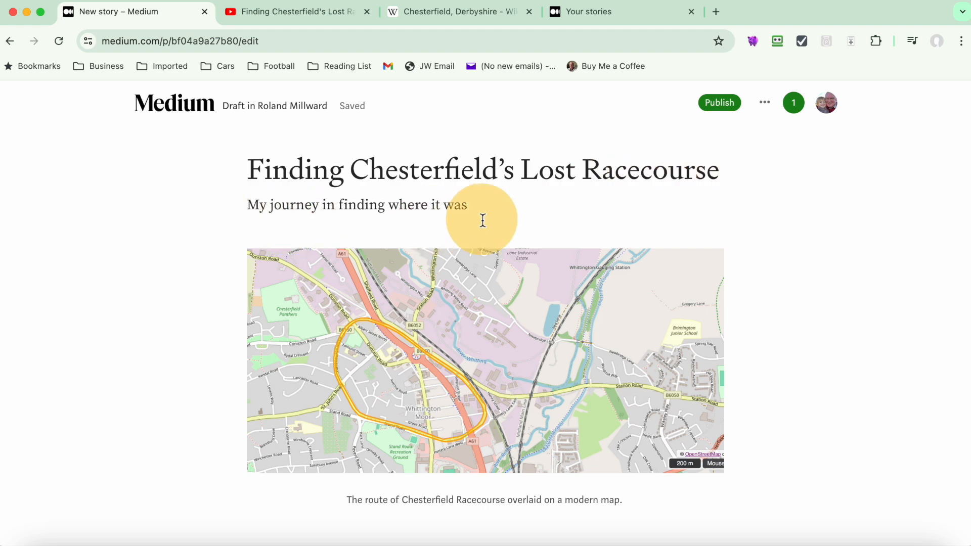
scroll(483, 220, "down", 6)
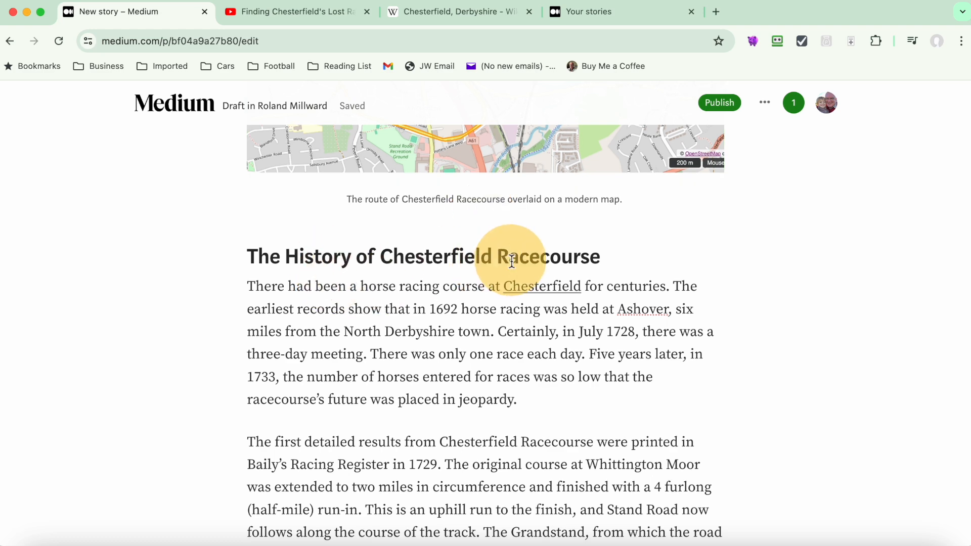
scroll(512, 261, "down", 2)
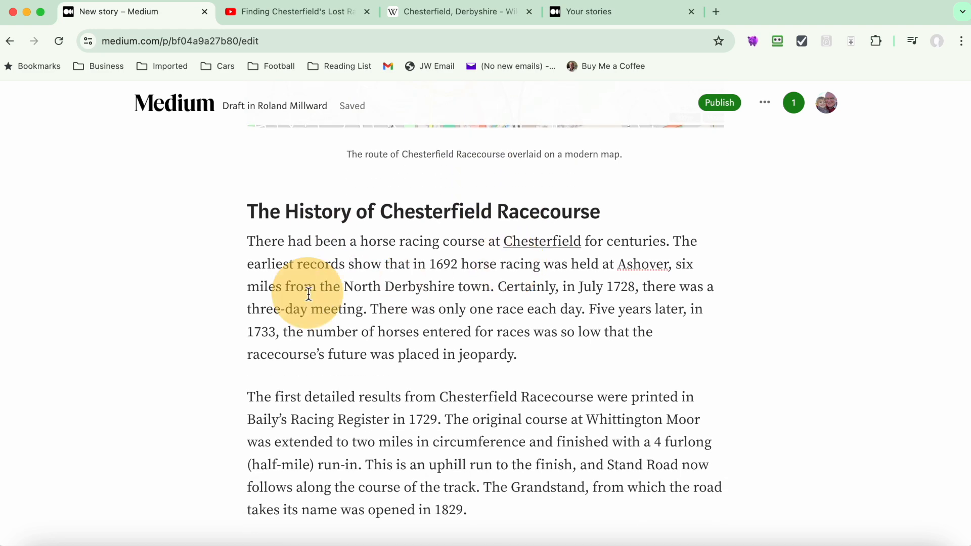
scroll(283, 294, "down", 4)
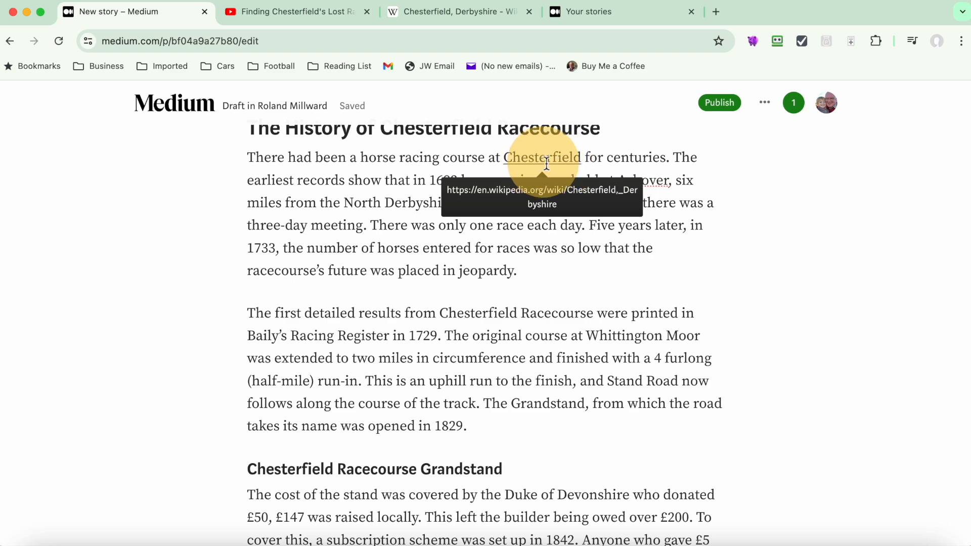
scroll(468, 329, "down", 10)
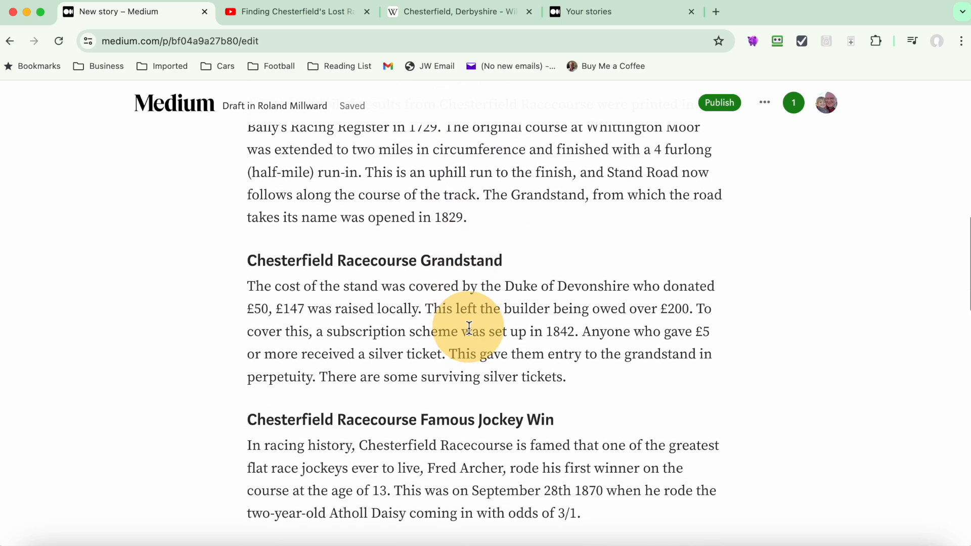
scroll(450, 318, "down", 4)
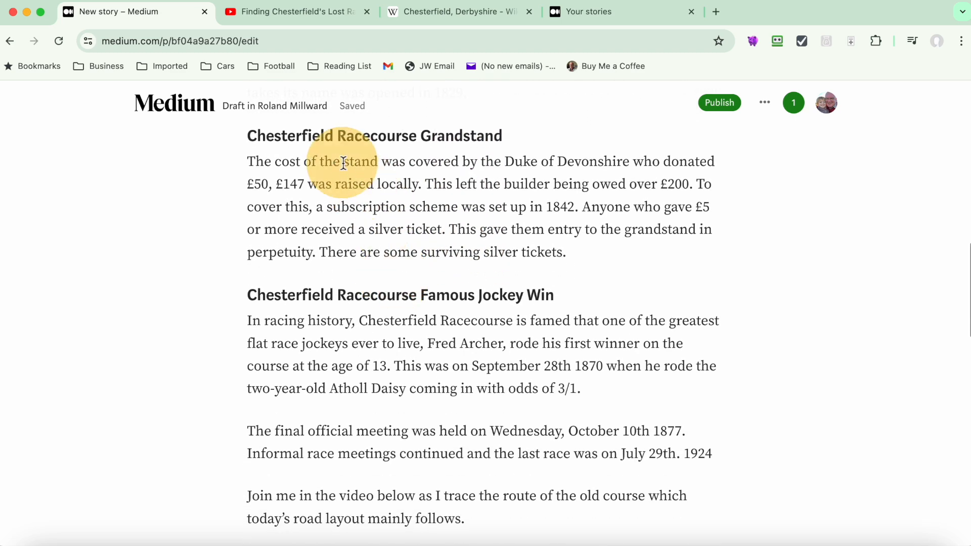
scroll(461, 360, "down", 18)
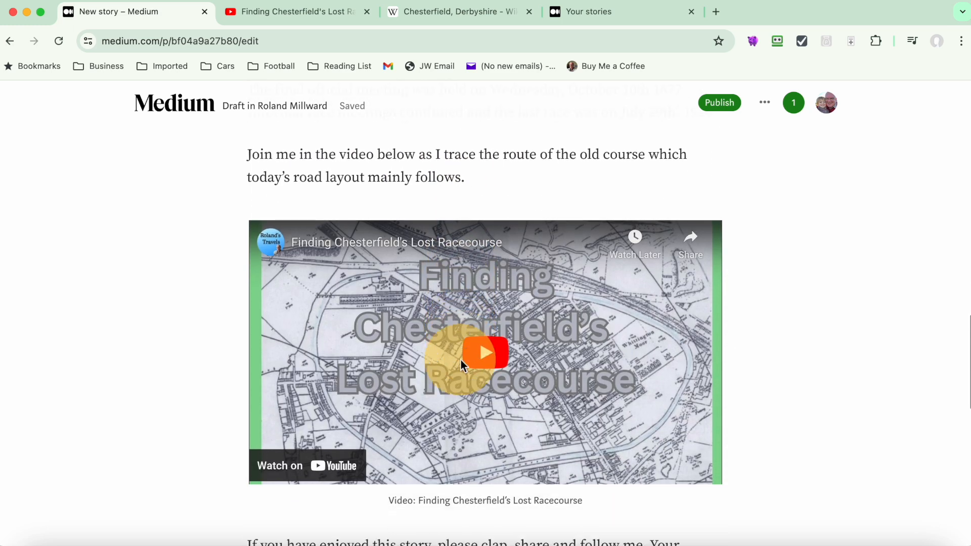
scroll(560, 413, "up", 14)
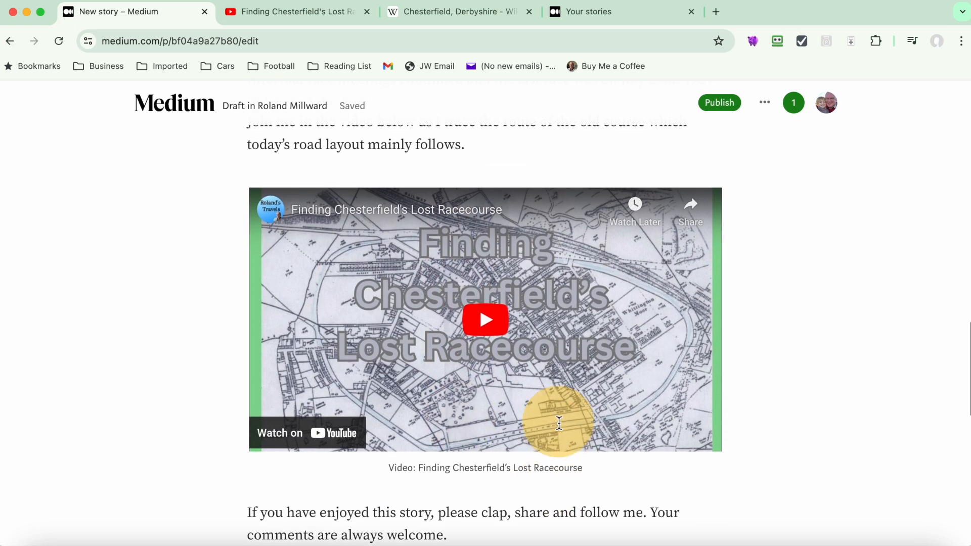
scroll(573, 385, "down", 18)
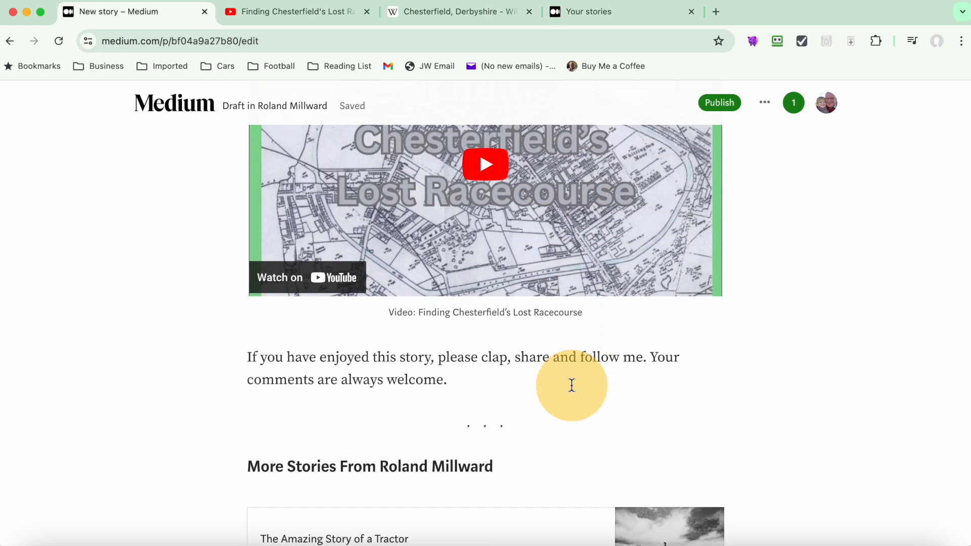
scroll(572, 385, "up", 3)
scroll(466, 306, "down", 10)
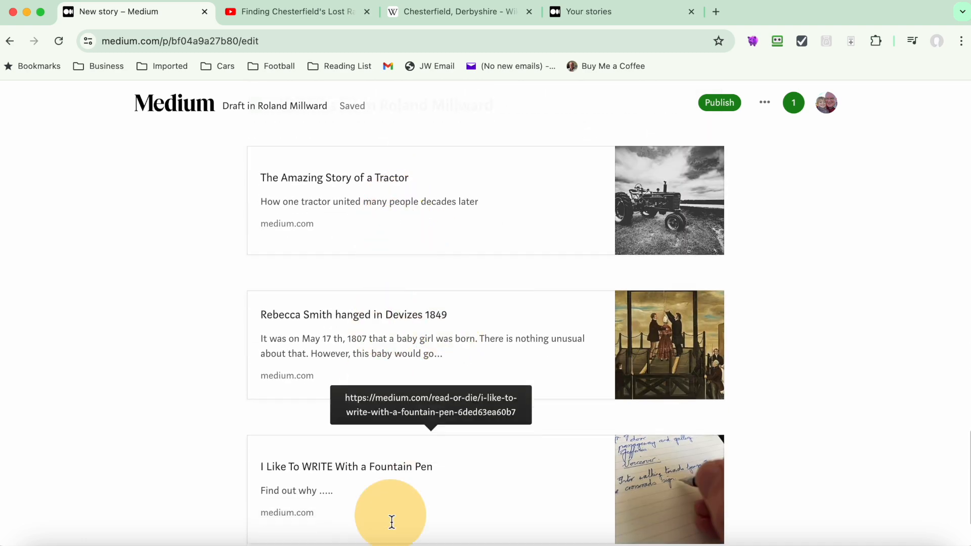
scroll(412, 430, "down", 3)
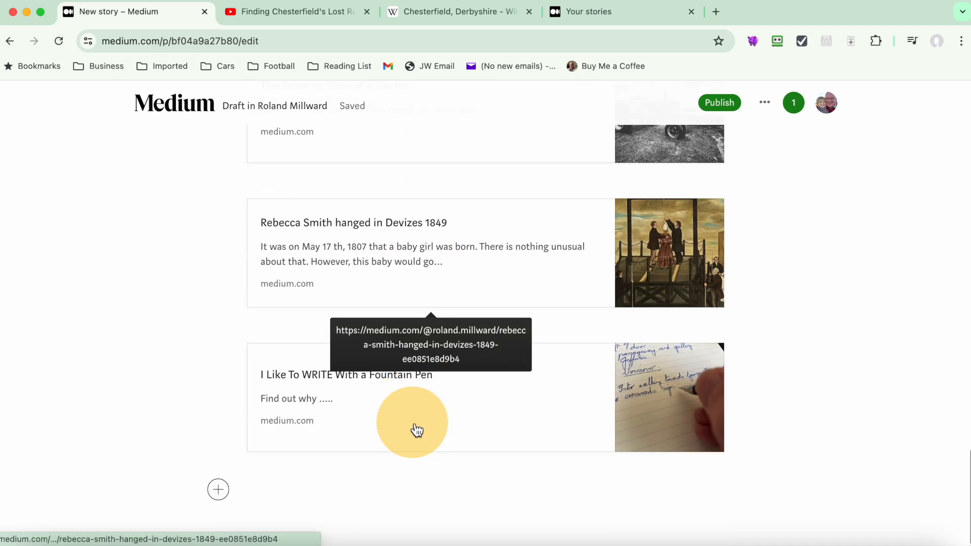
scroll(412, 423, "up", 3)
scroll(413, 425, "up", 15)
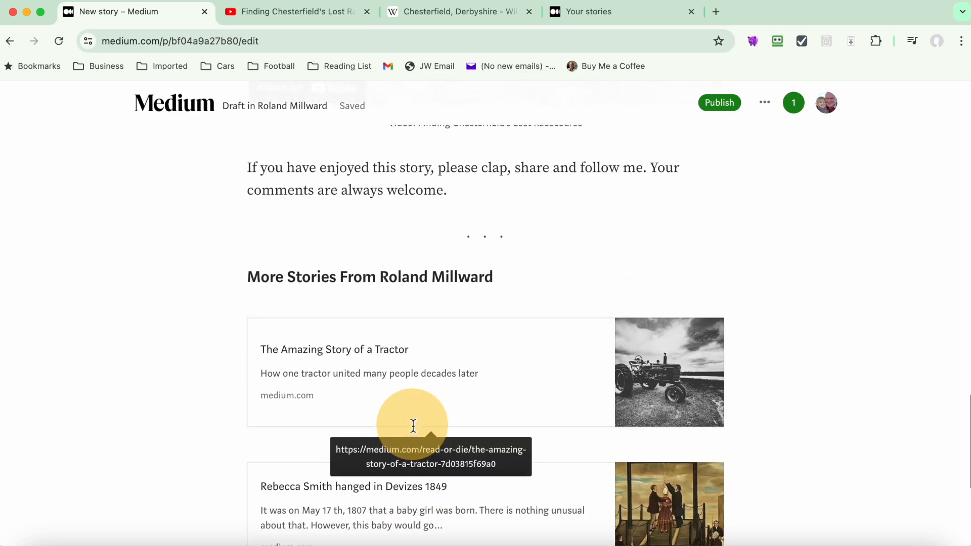
scroll(413, 426, "up", 15)
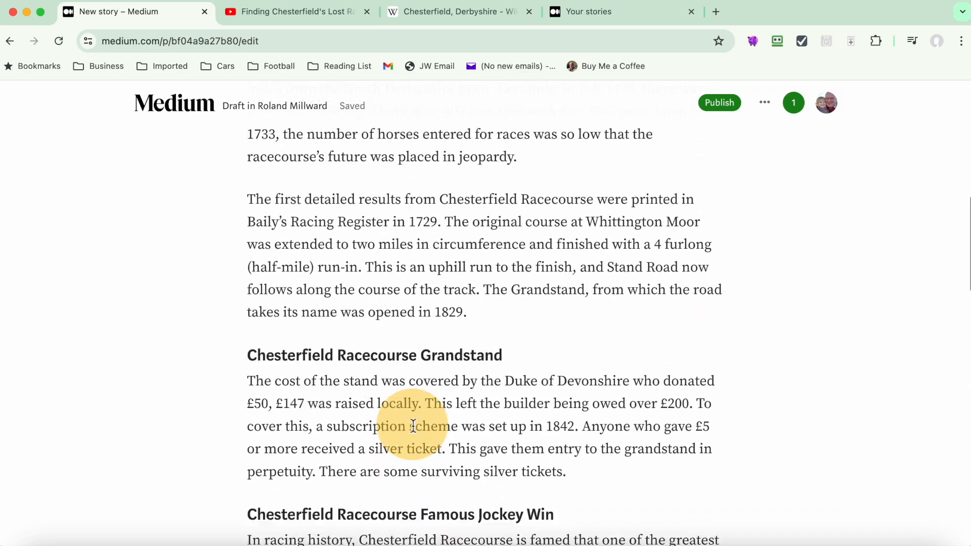
left_click(413, 427)
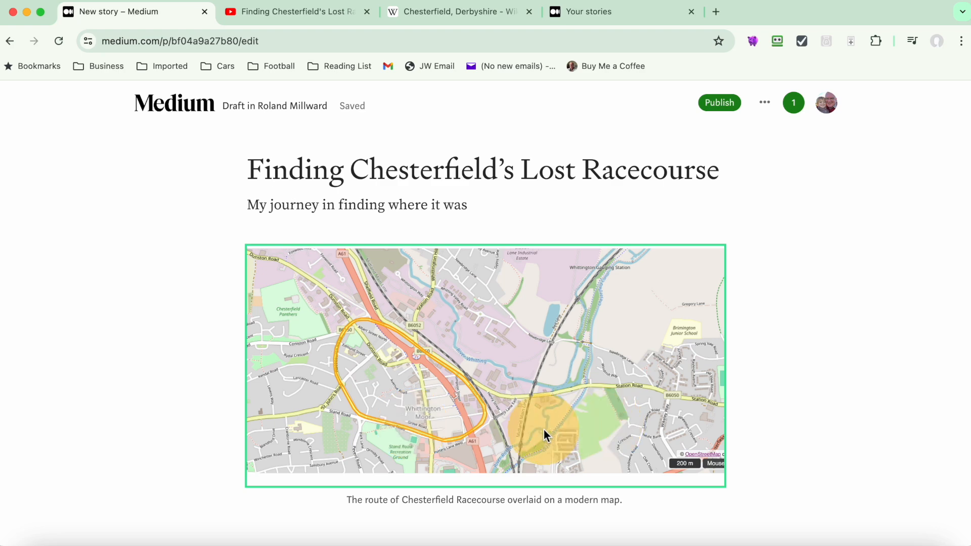
Assign the Chesterfield racecourse draft to the Read or Die! publication and continue to its submission process.
left_click(834, 167)
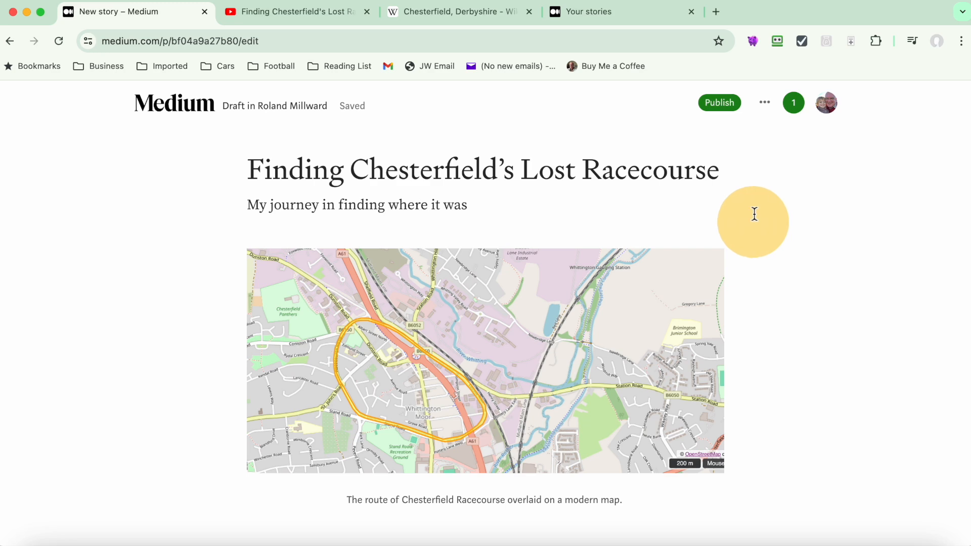
left_click(765, 104)
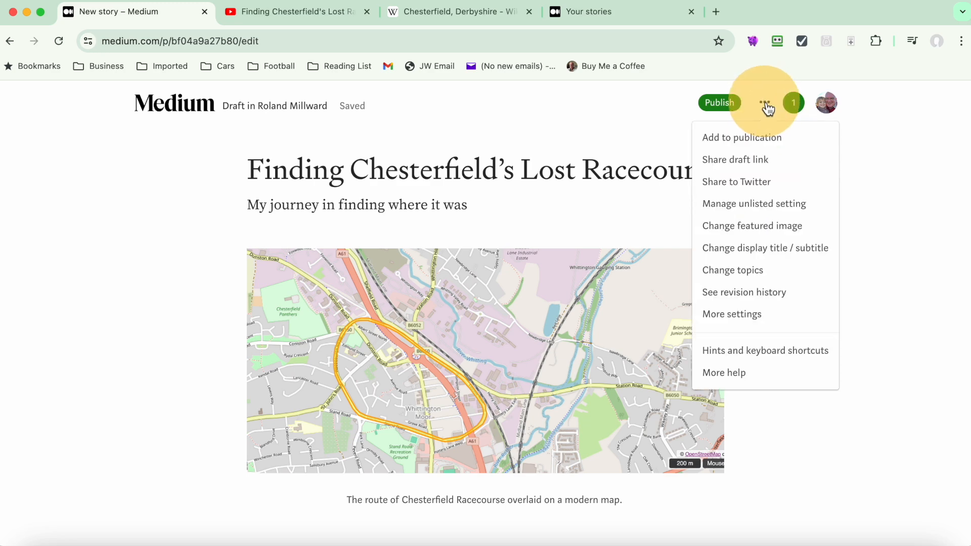
left_click(756, 144)
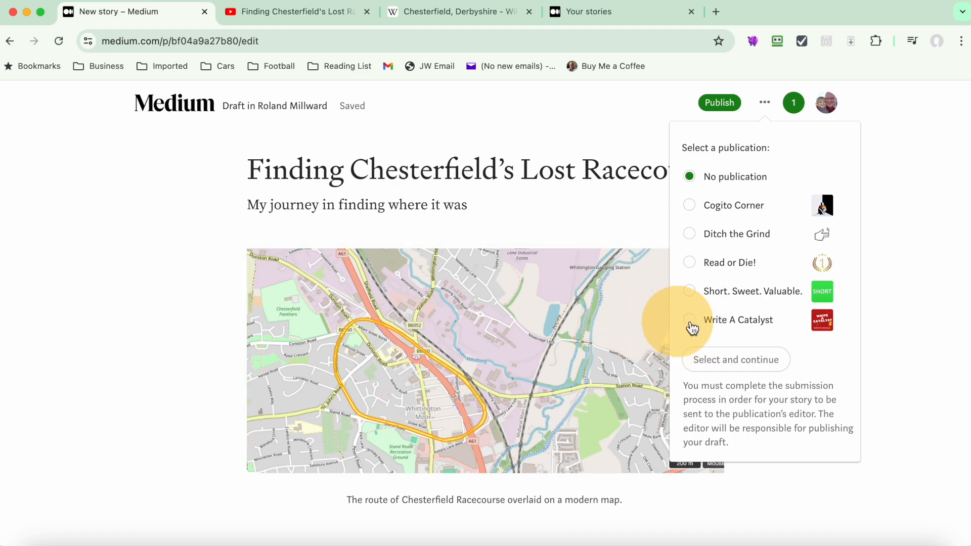
left_click(696, 266)
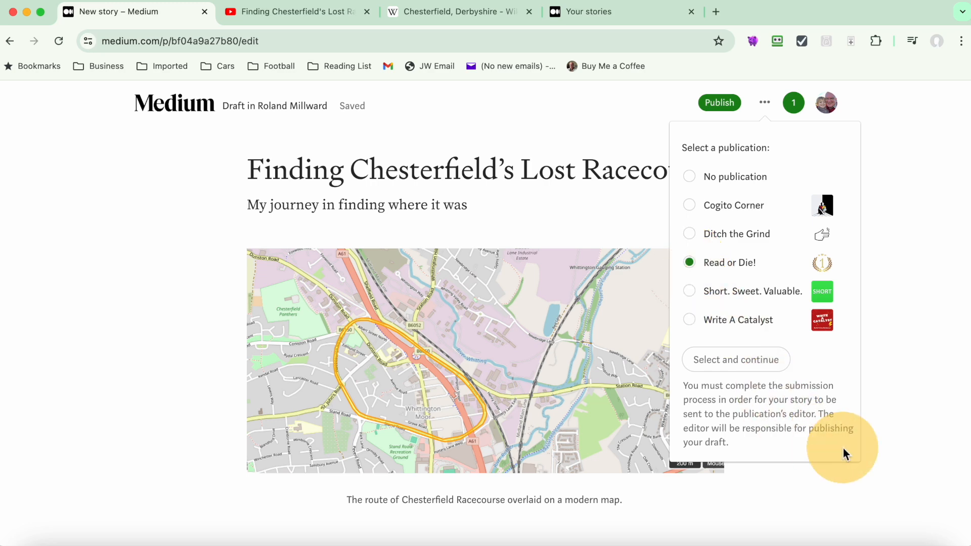
left_click(738, 361)
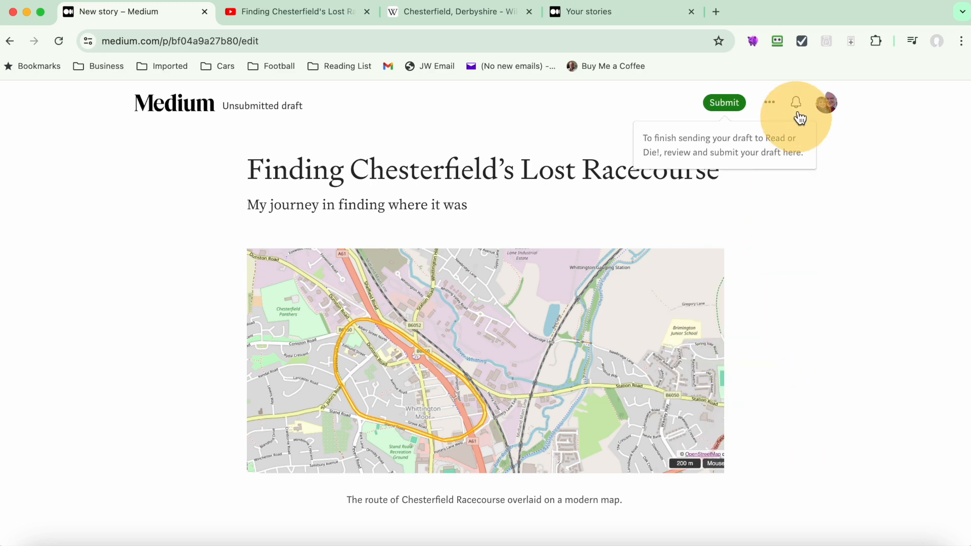
Check the story's display title, subtitle and featured image, and keep them as they are.
left_click(772, 107)
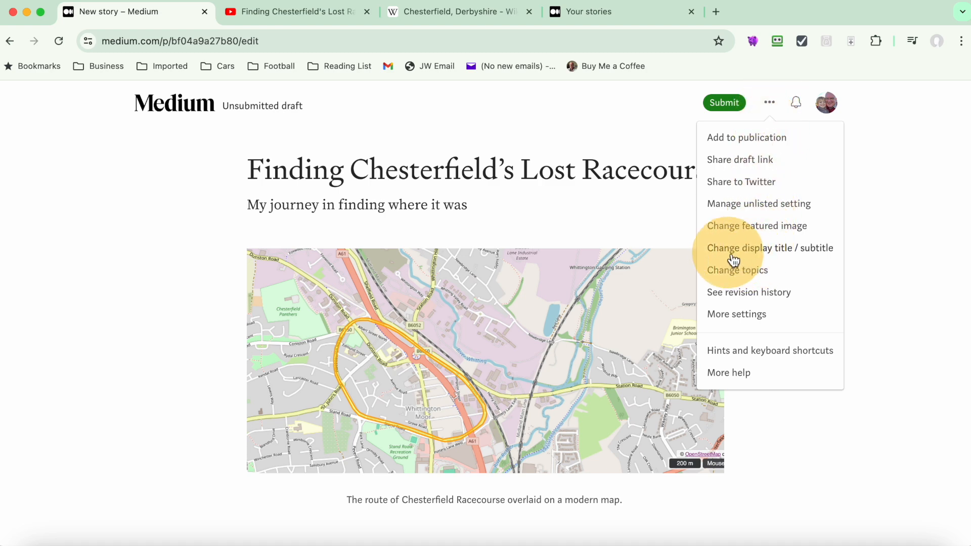
left_click(763, 260)
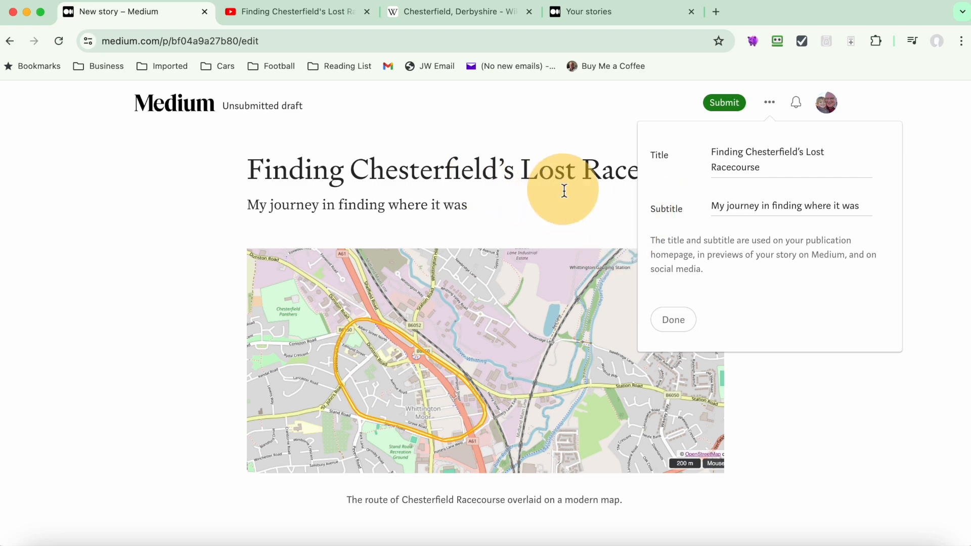
right_click(683, 327)
left_click(673, 325)
left_click(673, 325)
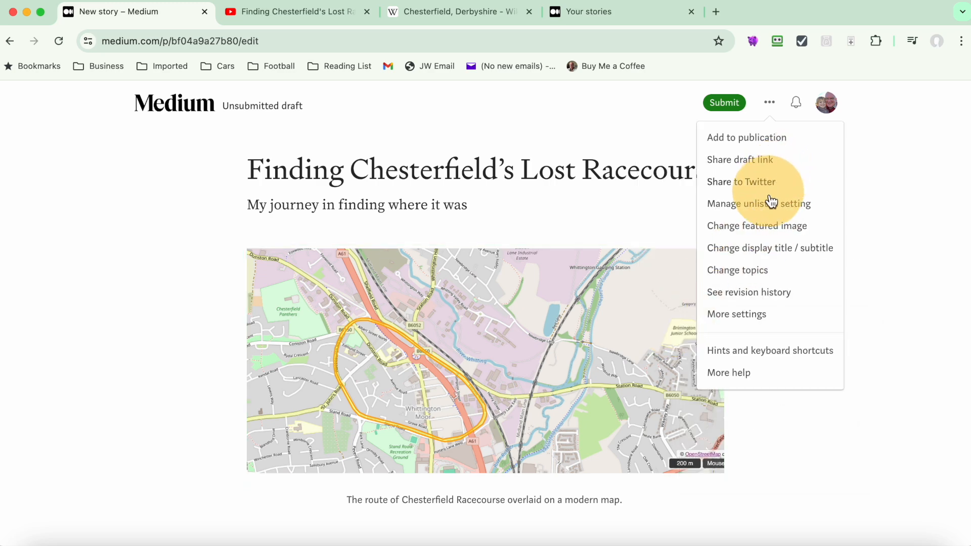
left_click(761, 231)
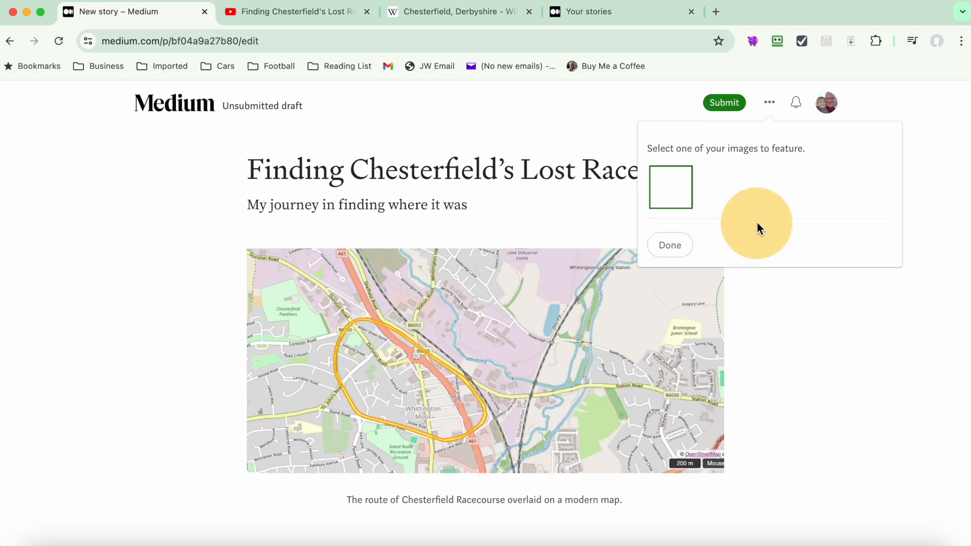
left_click(680, 246)
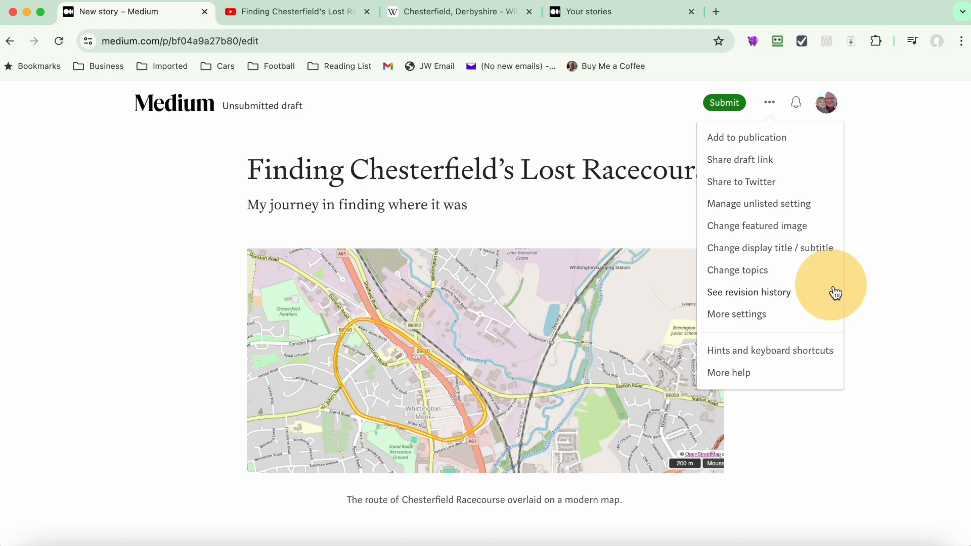
Open the story's full settings and add Horse Racing and History as reader-interest topics.
left_click(737, 315)
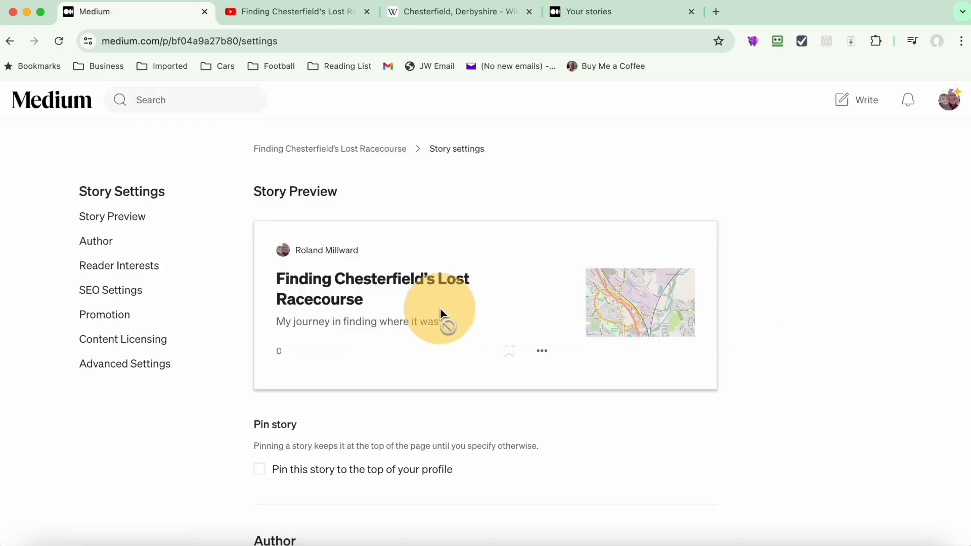
scroll(440, 311, "down", 10)
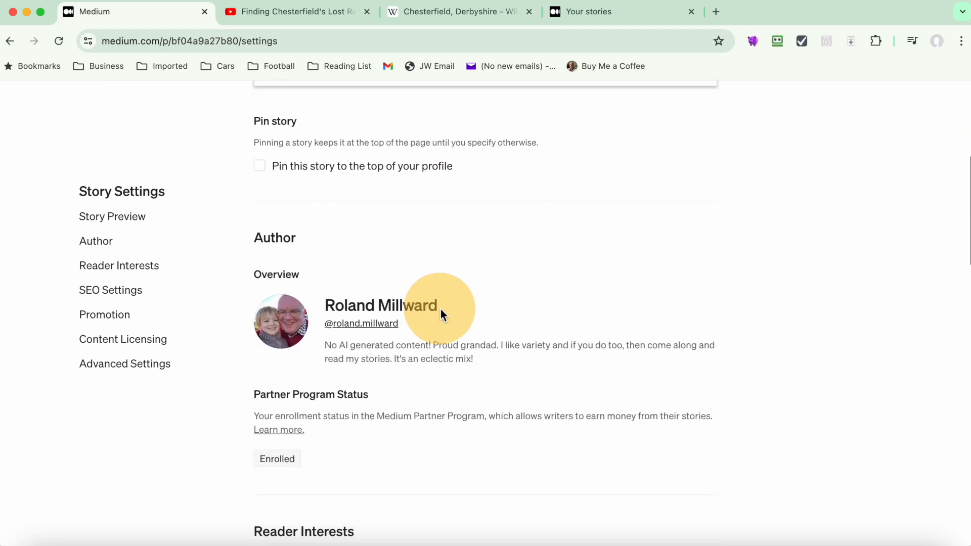
scroll(441, 314, "down", 8)
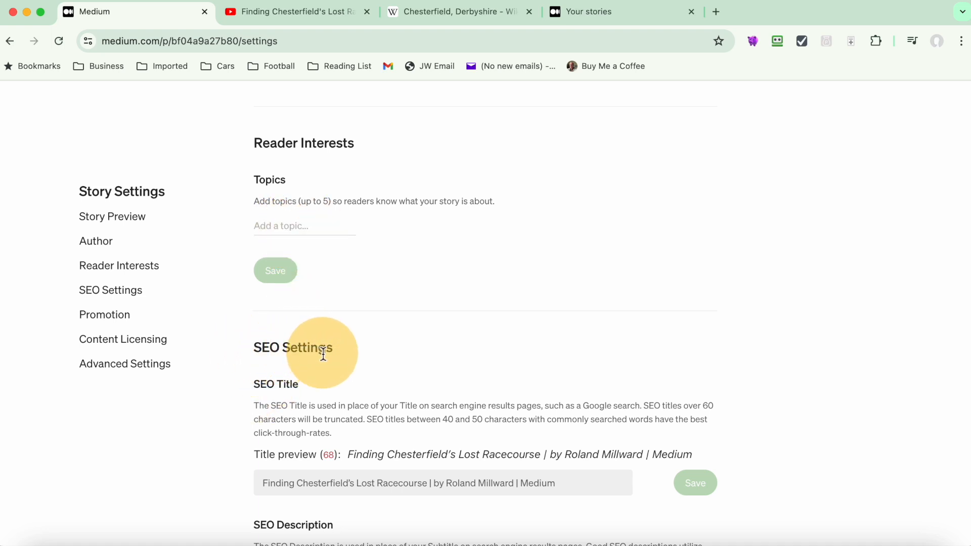
left_click(290, 223)
left_click(602, 288)
type("Horse")
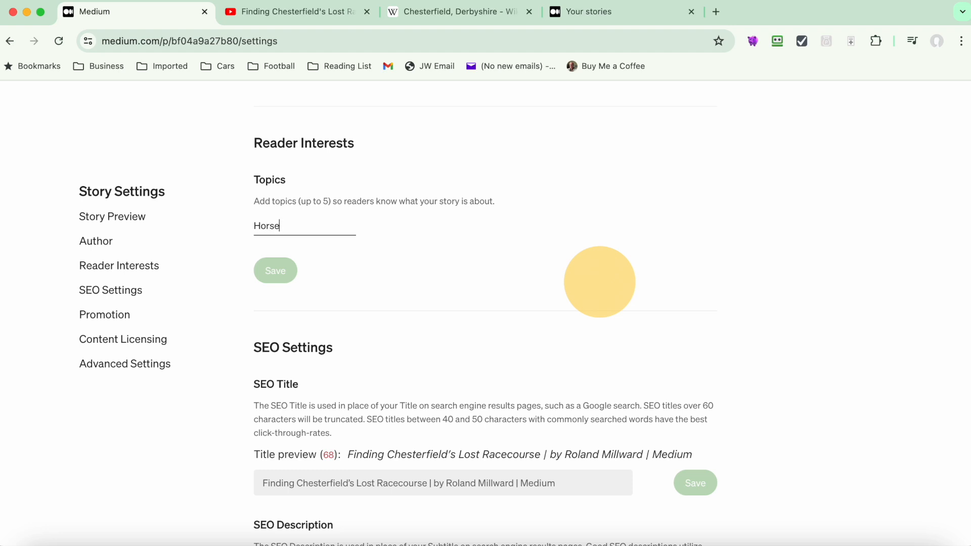
type(" Racing")
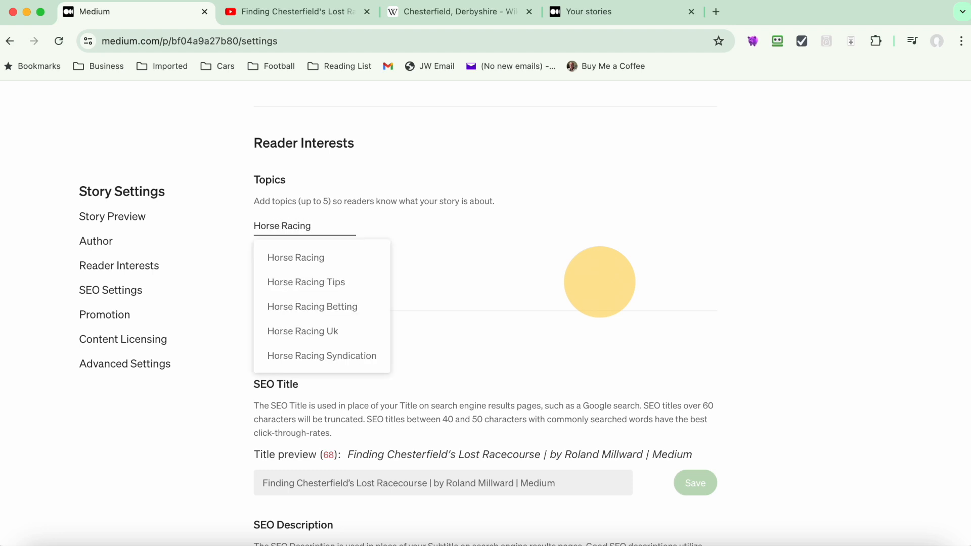
key("Return")
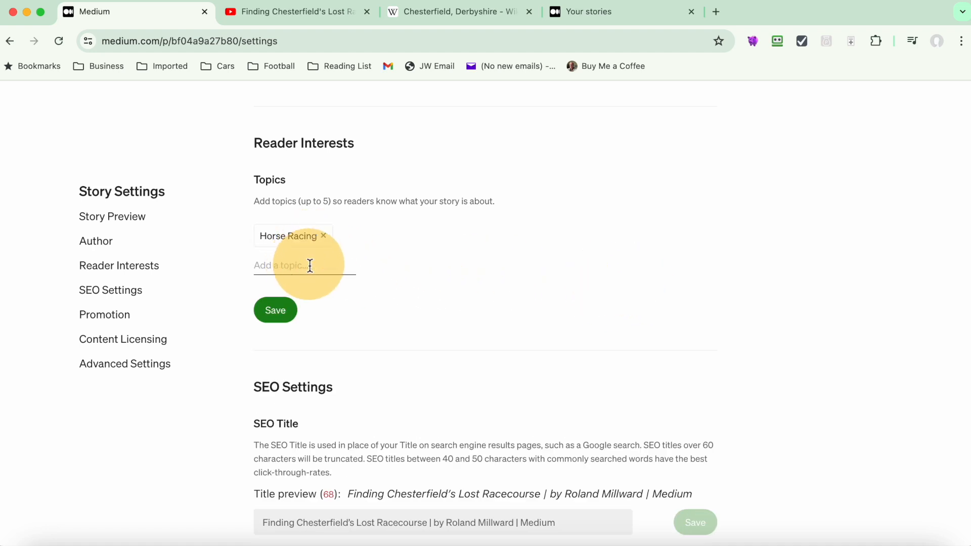
type("History")
left_click(304, 298)
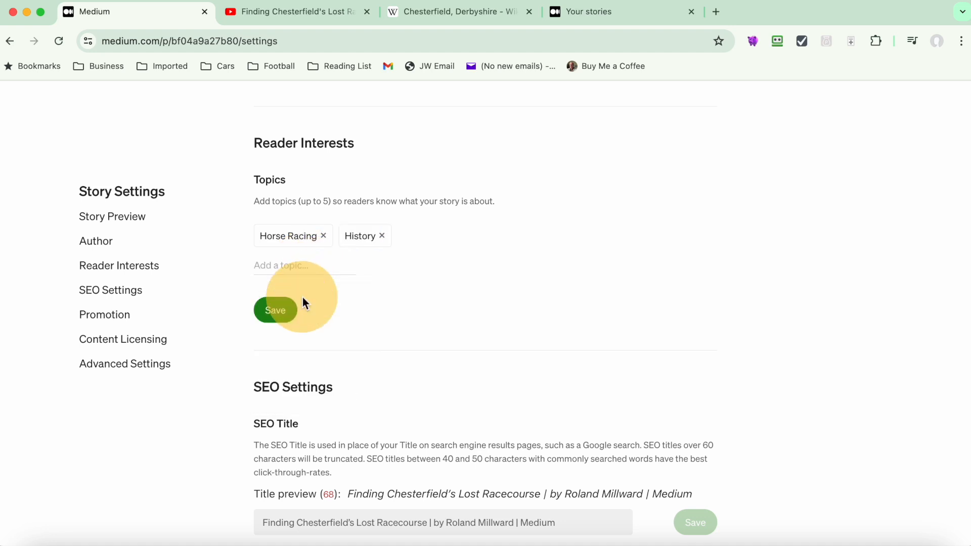
Add Horse Racing Uk as another reader-interest topic for the story.
left_click(319, 266)
type("H")
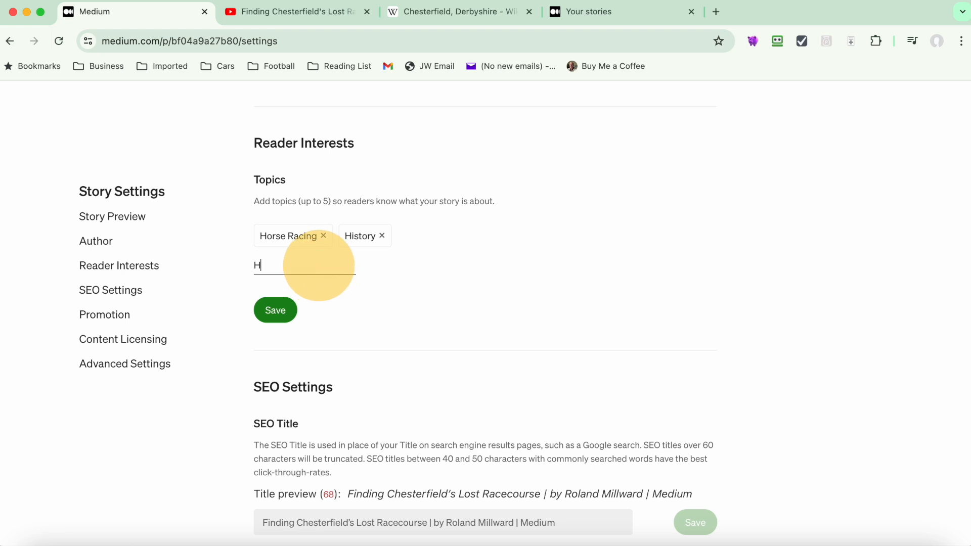
type("orse Racing")
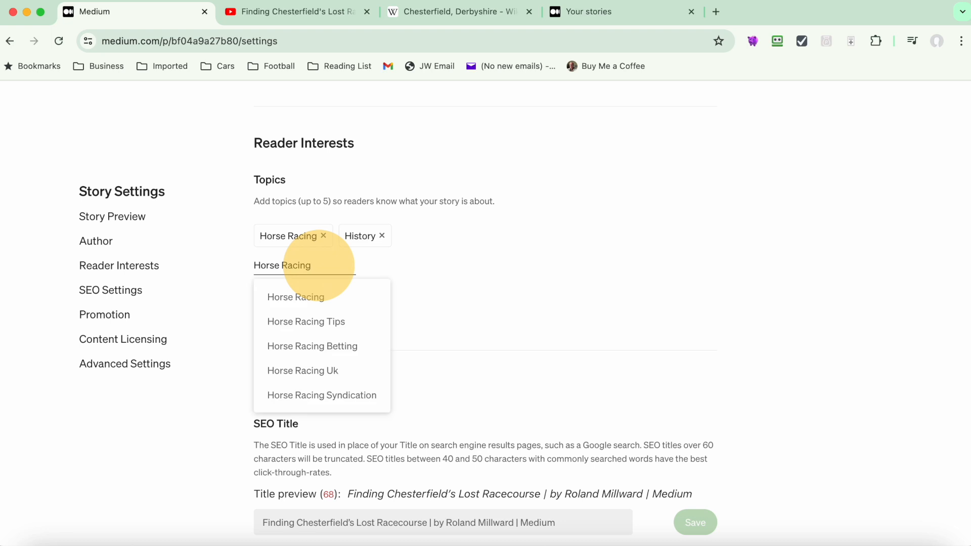
left_click(310, 374)
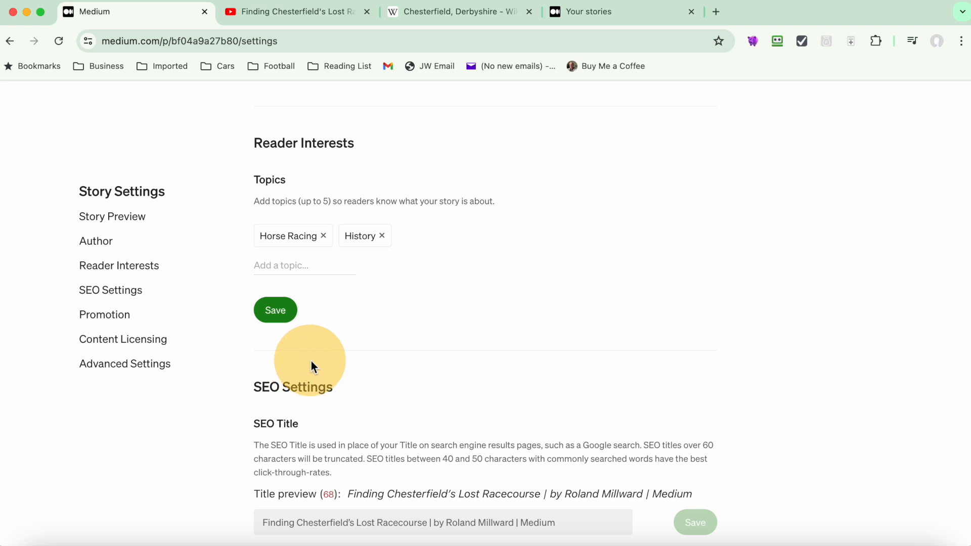
left_click(301, 270)
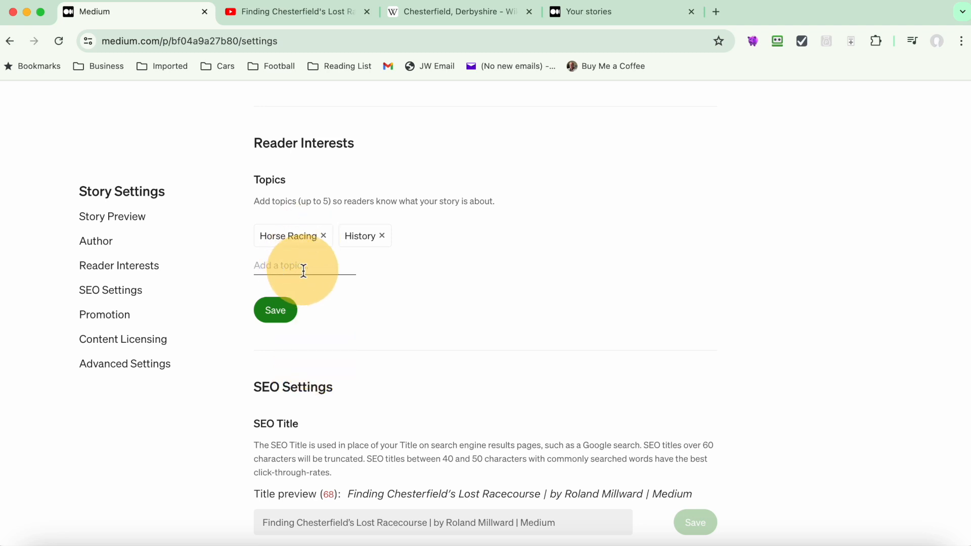
type("Horse Racing UK")
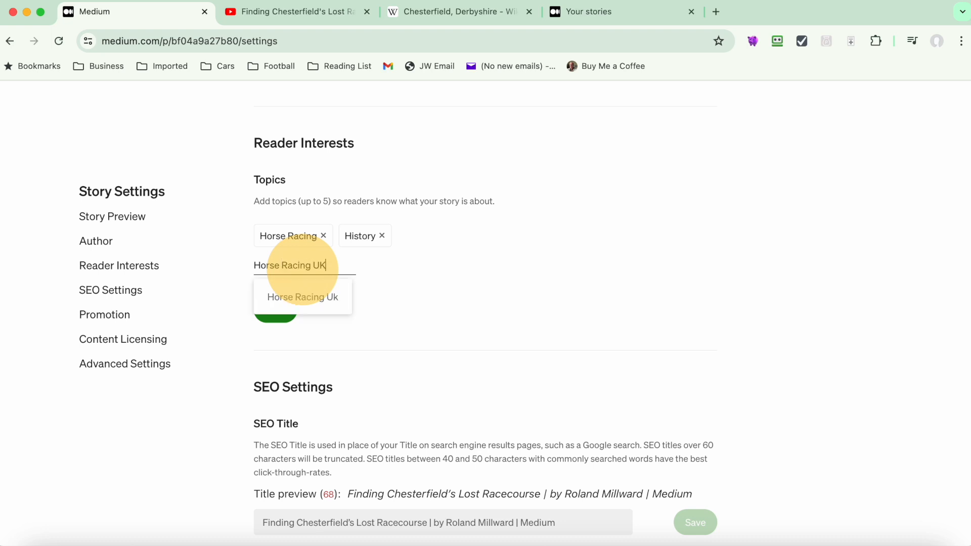
left_click(282, 306)
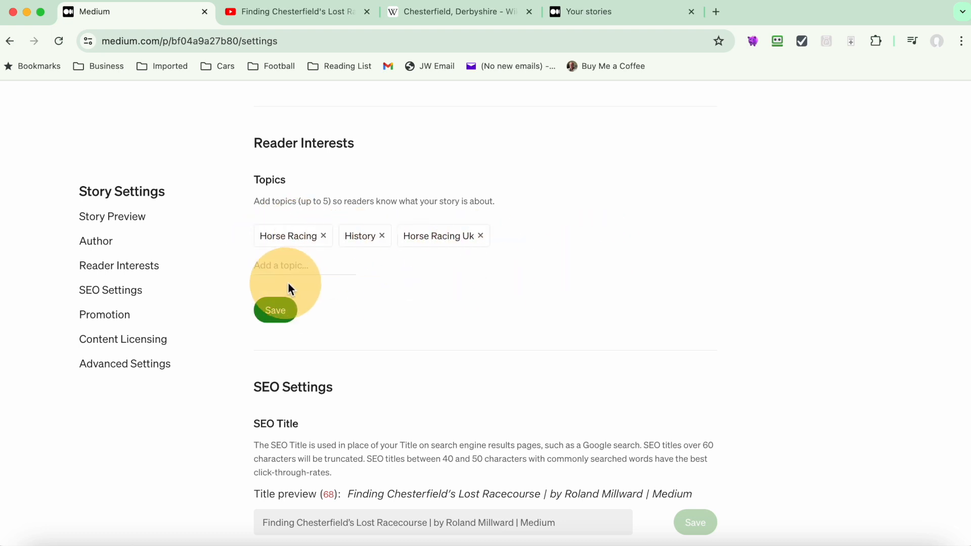
Add the existing Chesterfield topic to the story's reader interests.
left_click(294, 266)
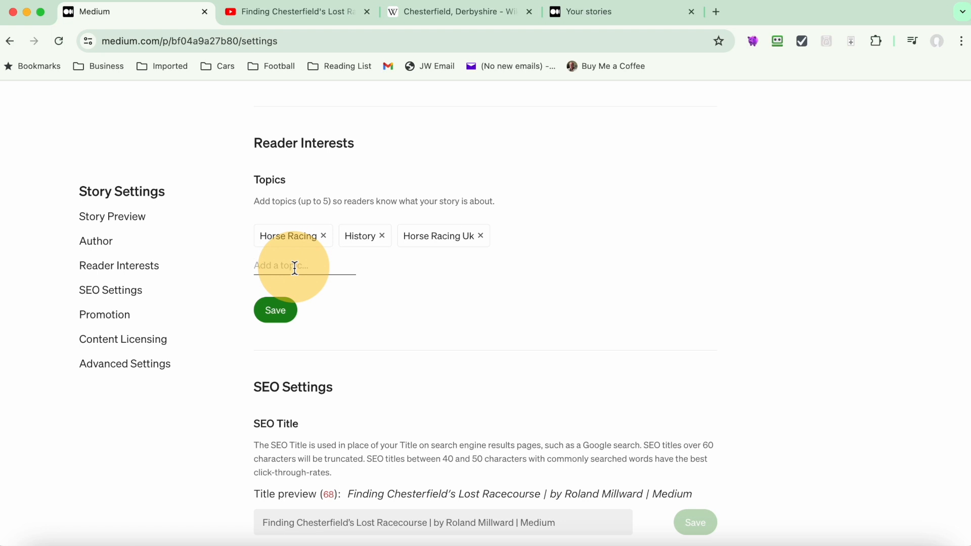
type("CHesterf")
key("BackSpace")
key("BackSpace")
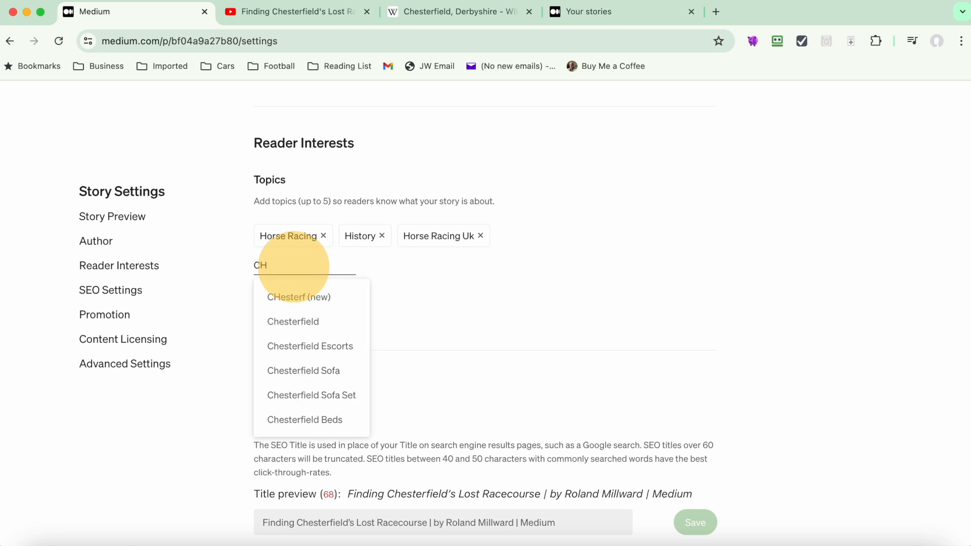
type("hesterfield")
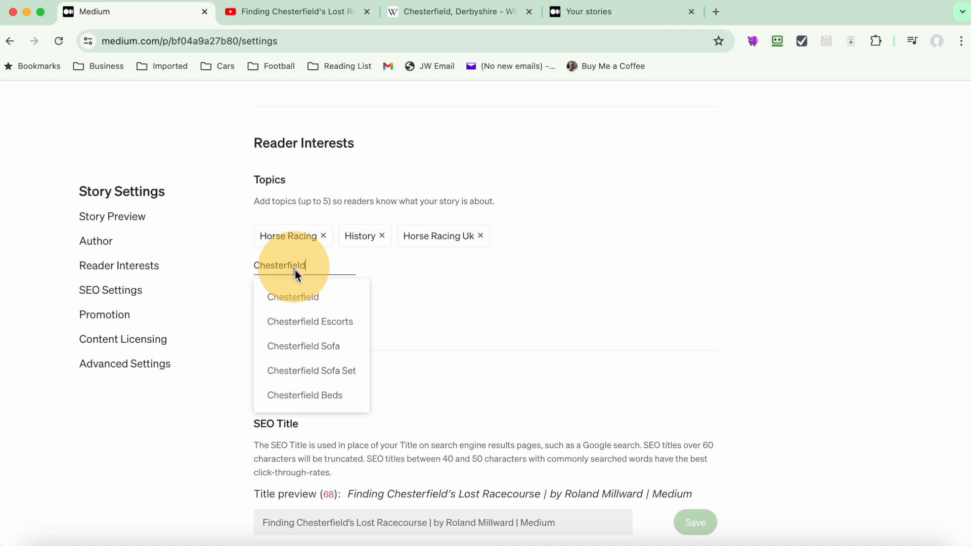
left_click(314, 303)
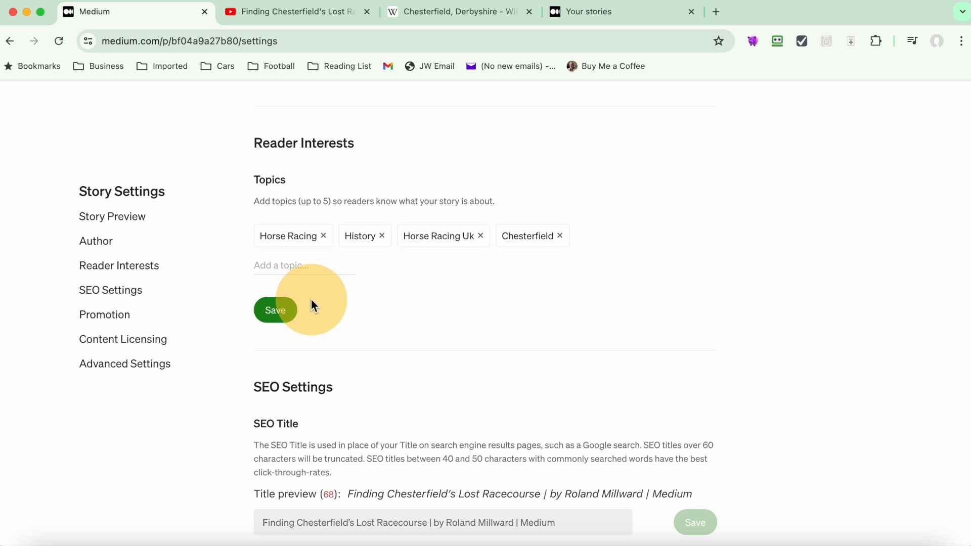
Add Fred Archer as a new topic and save the story's topics.
left_click(273, 269)
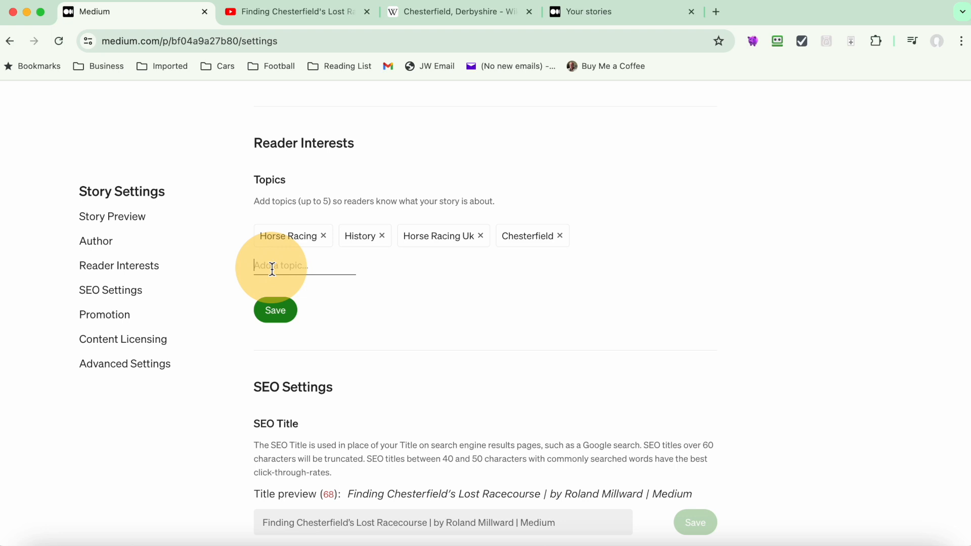
type("Fred Archer")
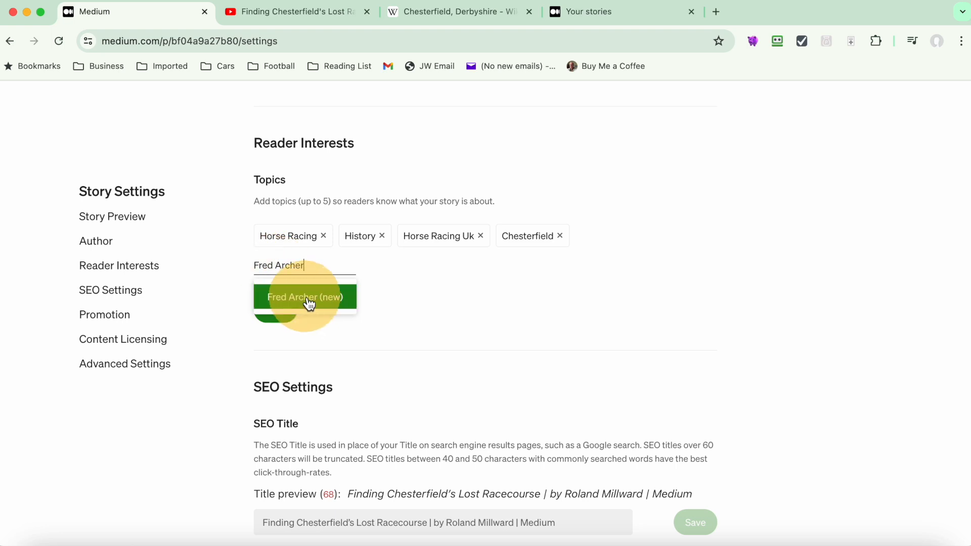
type("qw")
key("BackSpace")
left_click(310, 299)
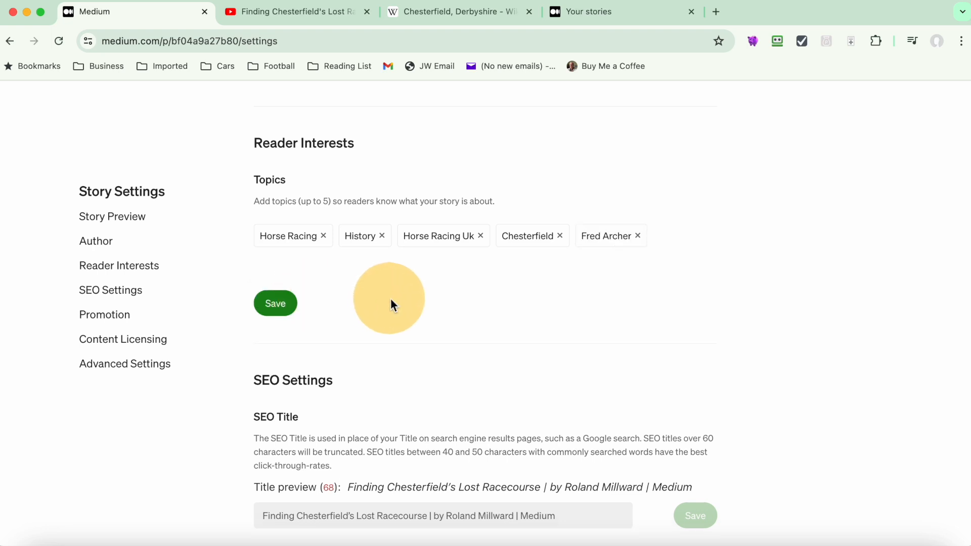
left_click(276, 305)
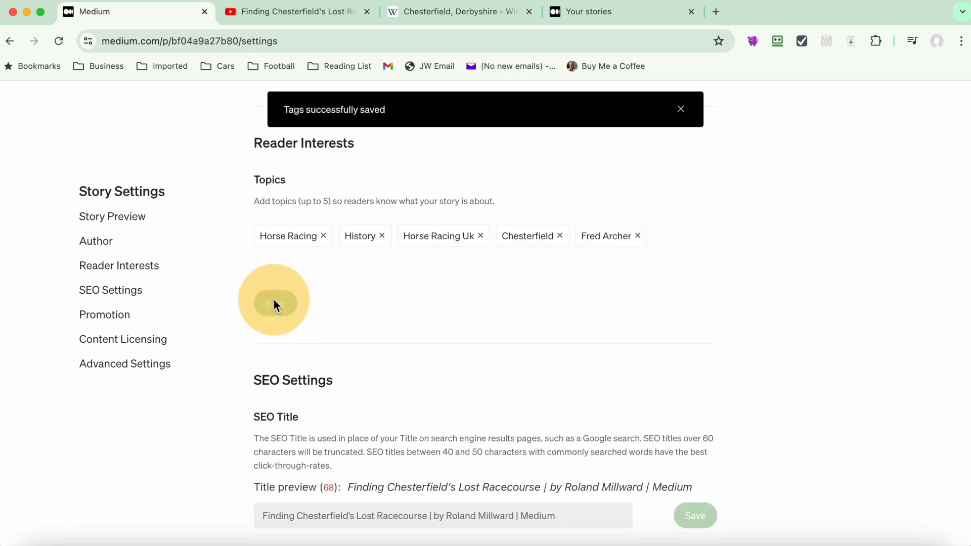
Replace the story's SEO description with new text beginning "Chesterfield's Racecourse closed in 1924".
scroll(481, 350, "down", 1)
scroll(481, 350, "down", 5)
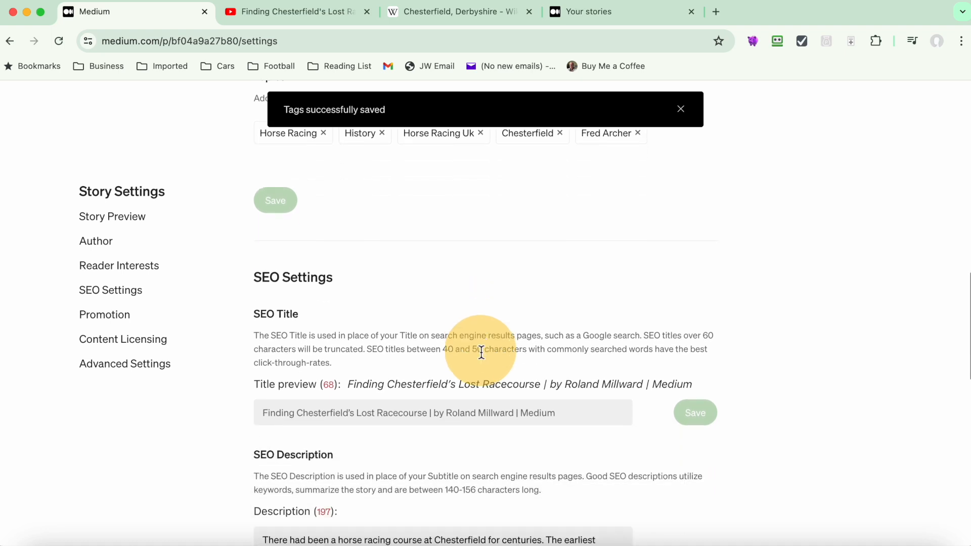
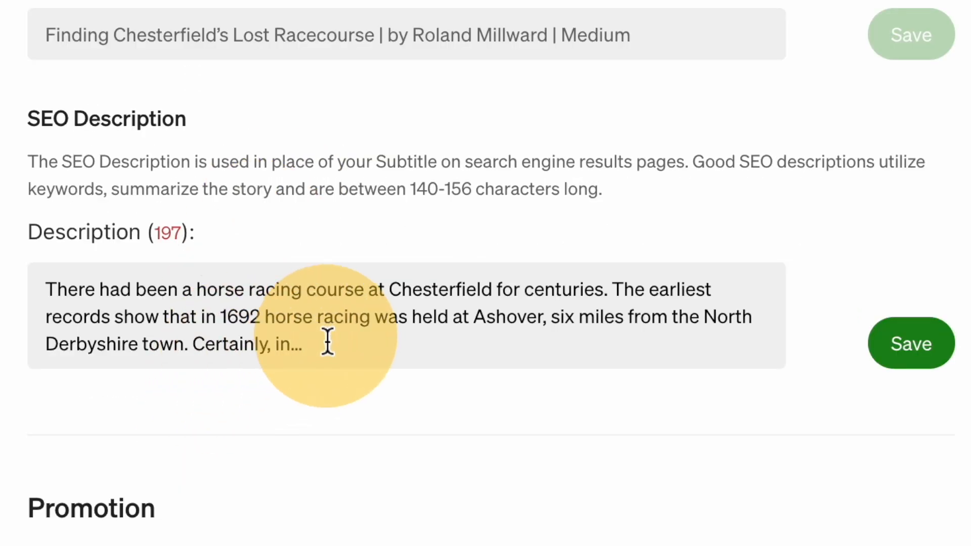
left_click_drag(328, 337, 14, 301)
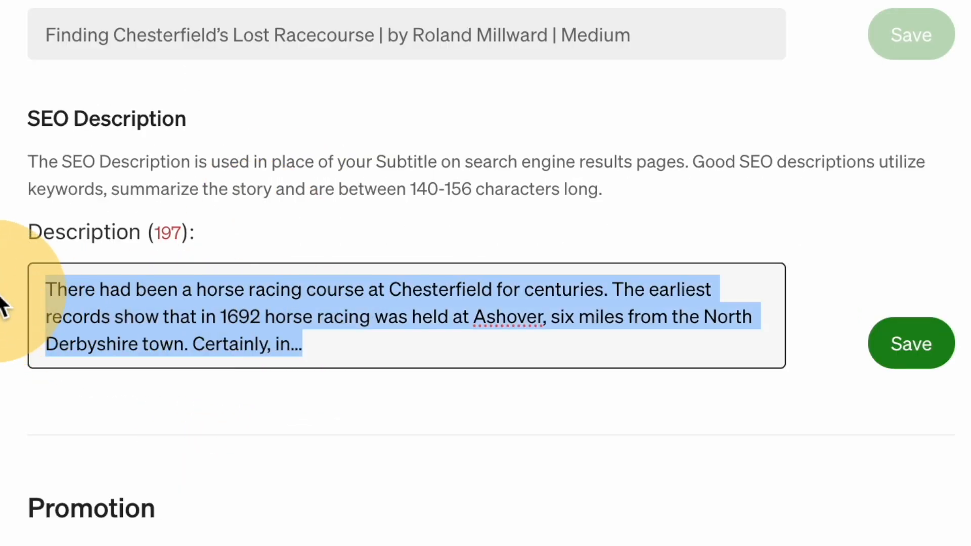
key("Left")
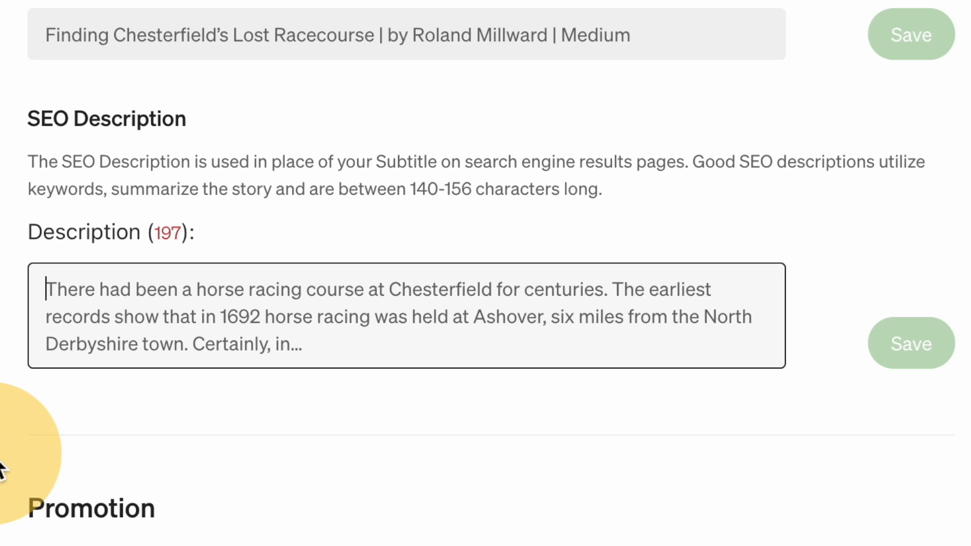
key("ctrl+a")
type("Ch")
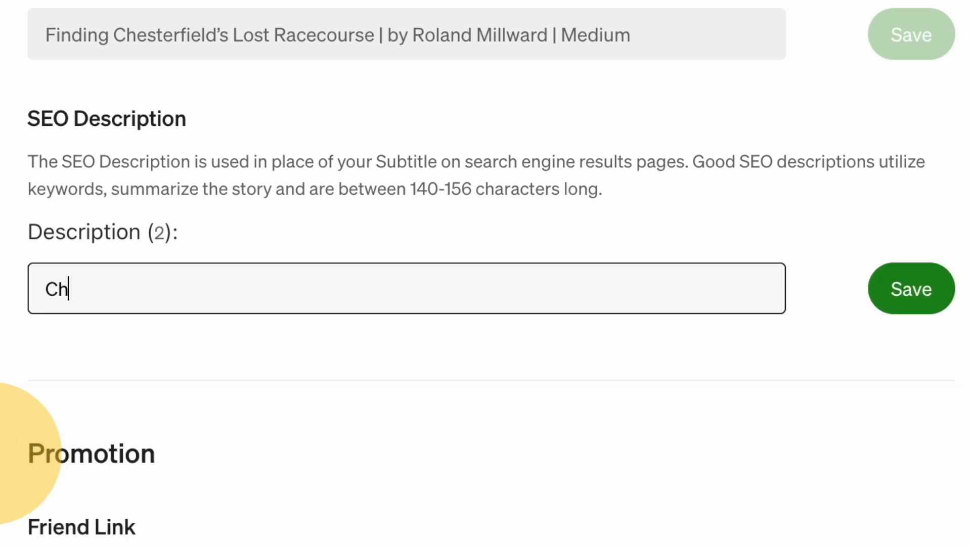
type("esterfil")
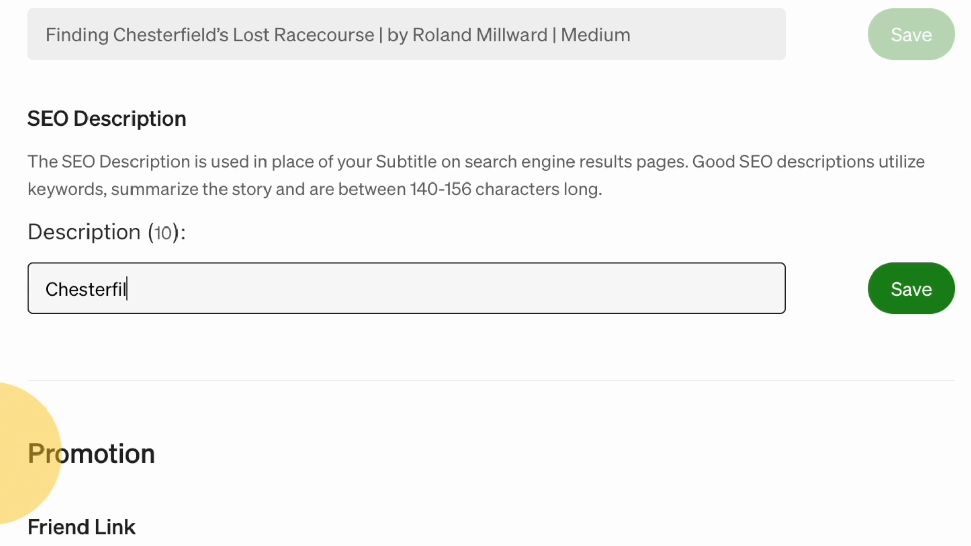
type("eeld")
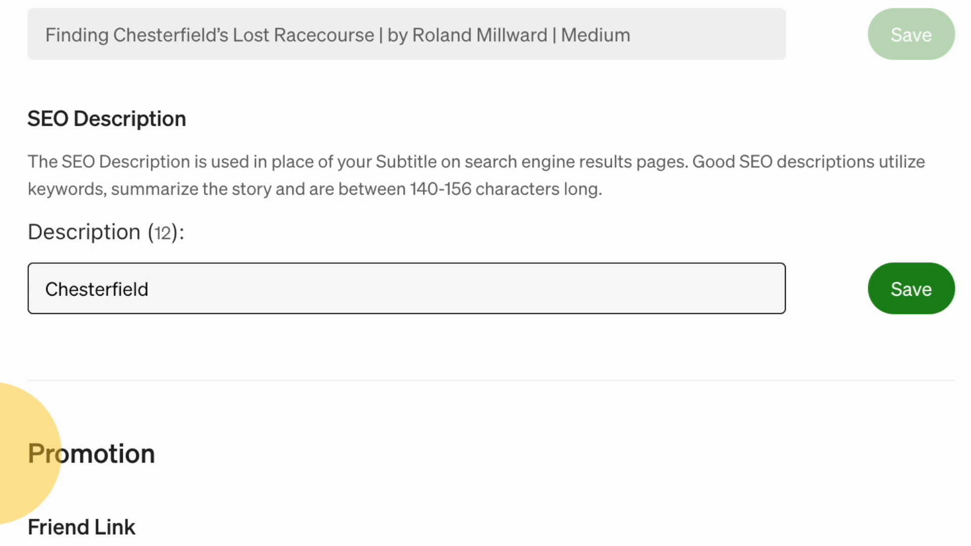
type("'s Rac")
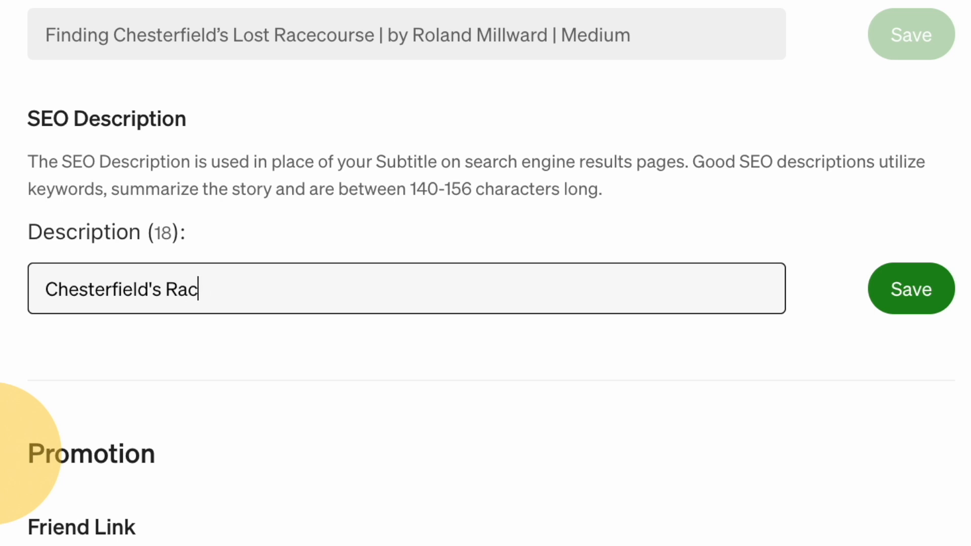
type("ecourse")
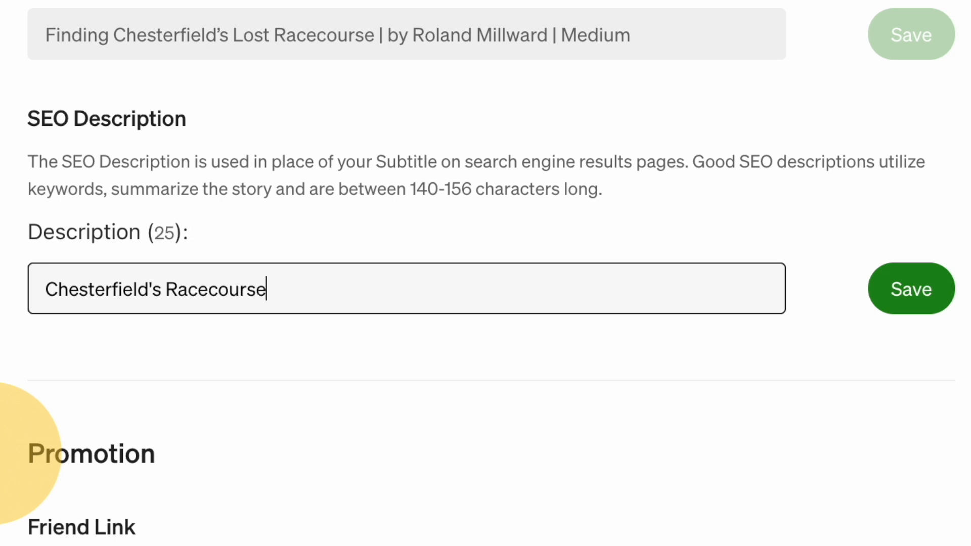
type(" closed i")
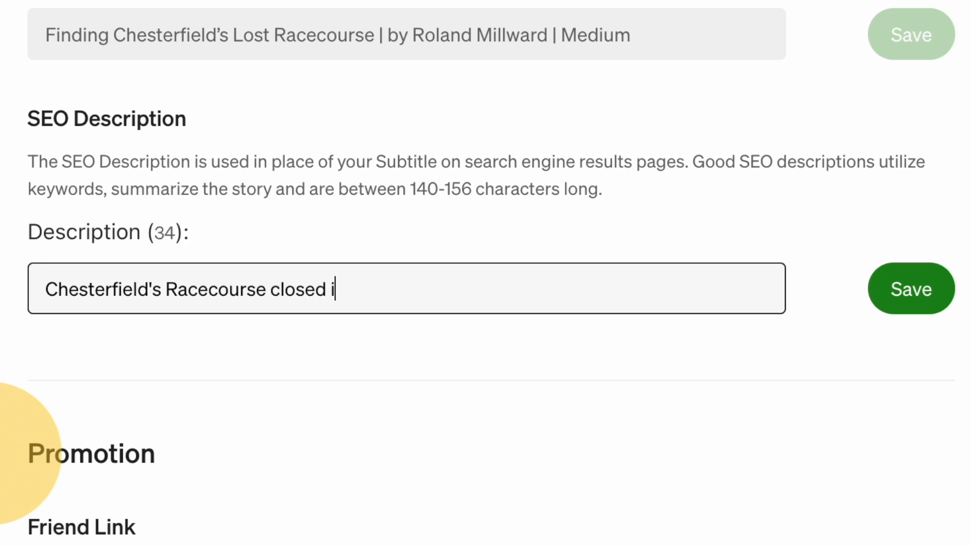
type("n 1924")
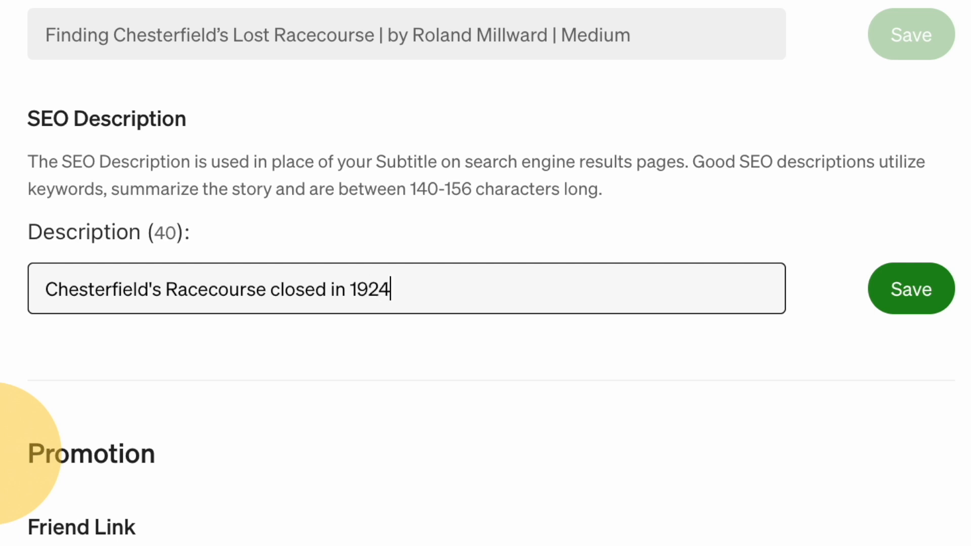
Continue the SEO description with "after a very long history. The route can still be traced today".
type(" after a b")
key("BackSpace")
key("BackSpace")
type("very long")
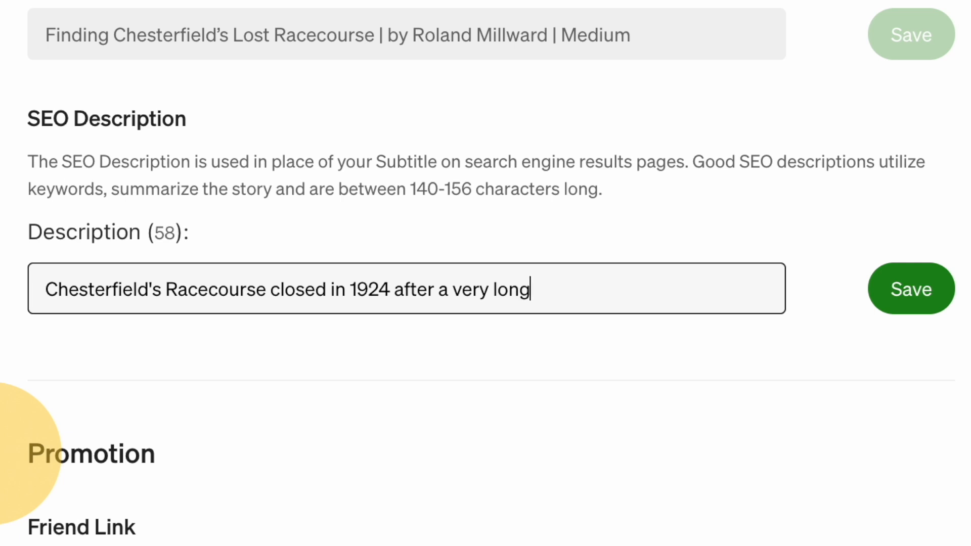
type(" history. The rout")
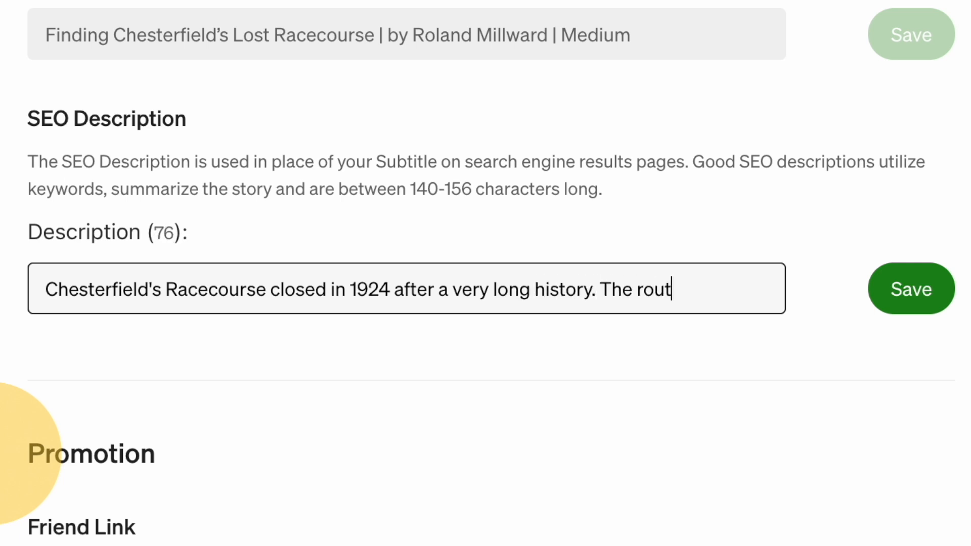
type("e can sti")
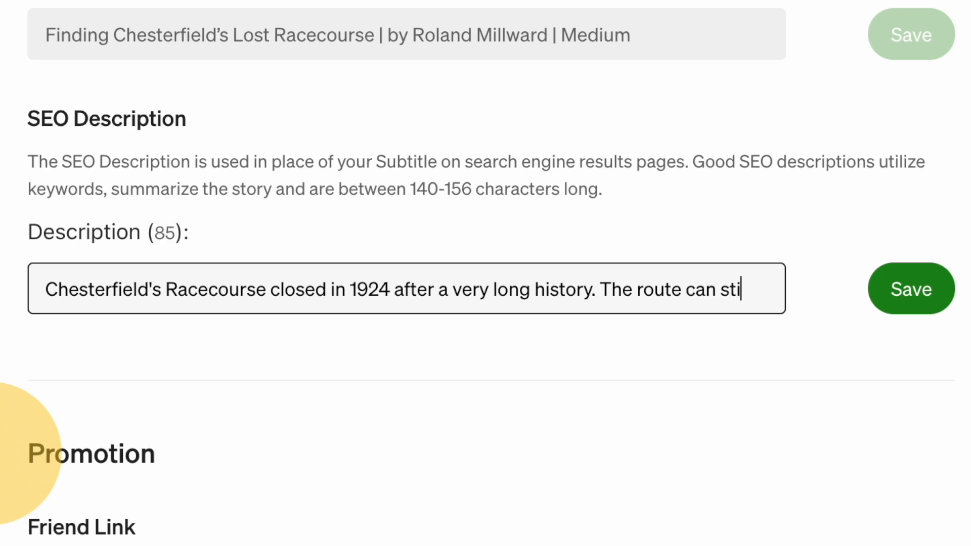
type("ll be tra")
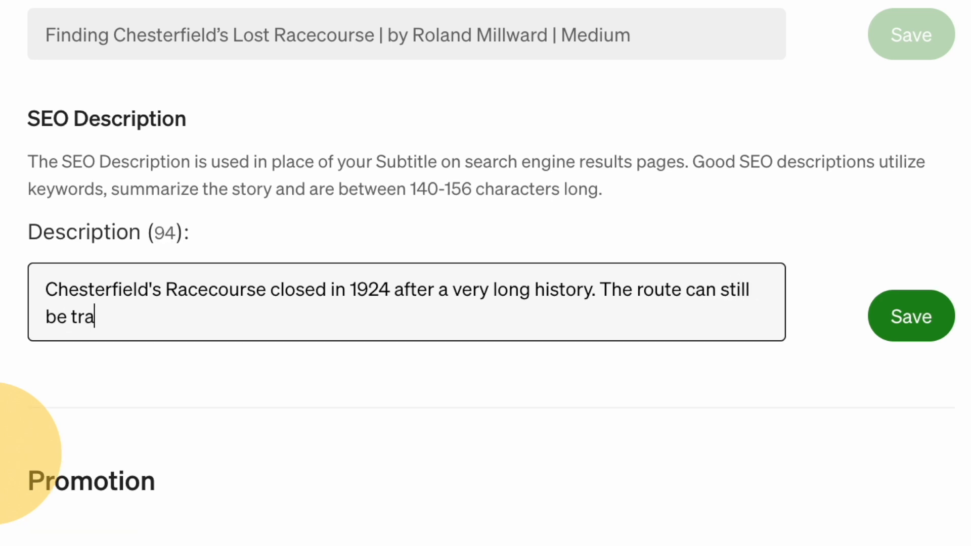
type("ced today")
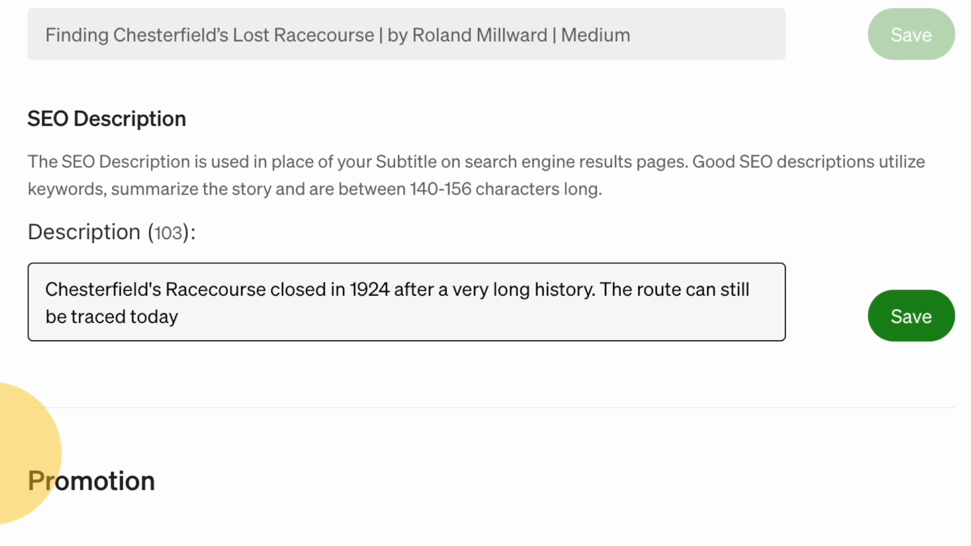
End the sentence with a full stop, finish the SEO description with "Let's find out more." and save it.
type(".")
type(" Let's fin")
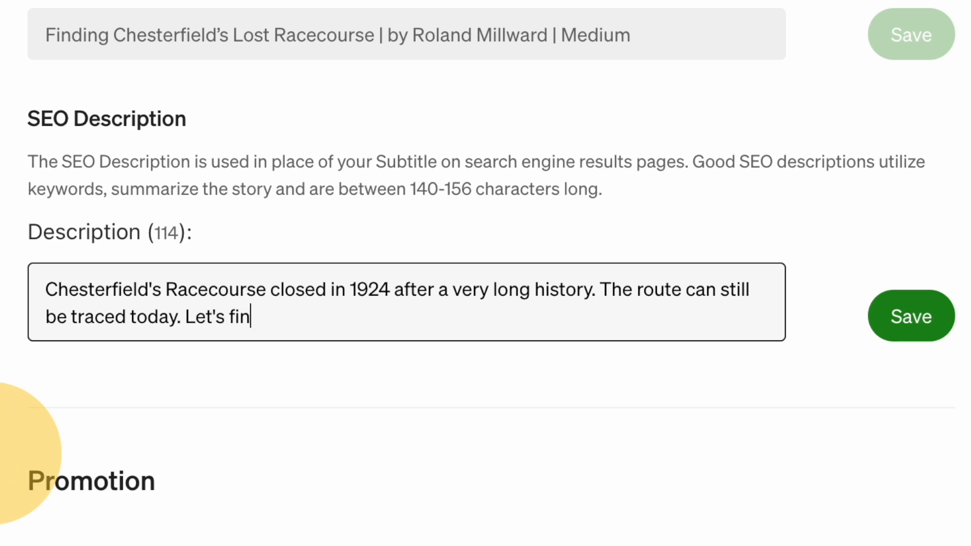
type("d our n")
key("BackSpace")
key("BackSpace")
key("BackSpace")
key("BackSpace")
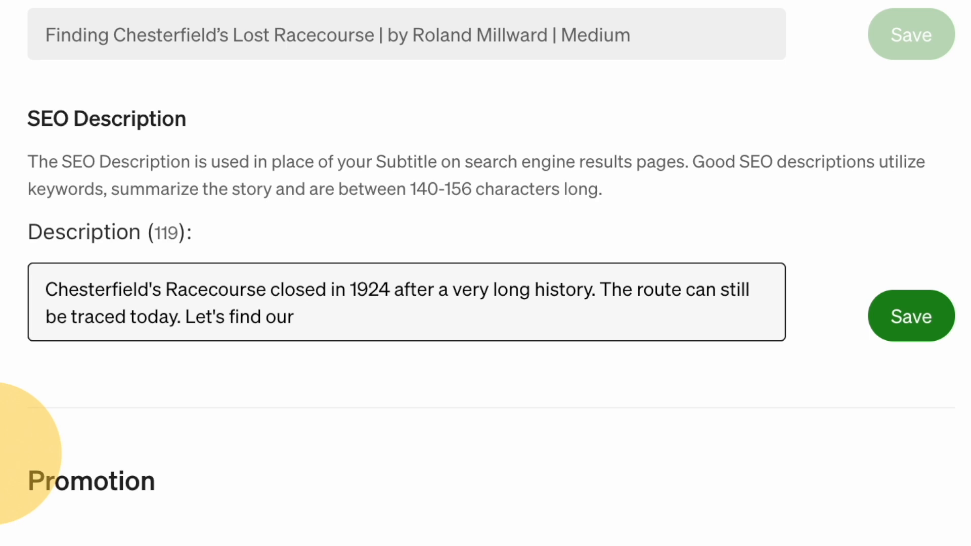
type("ut more.")
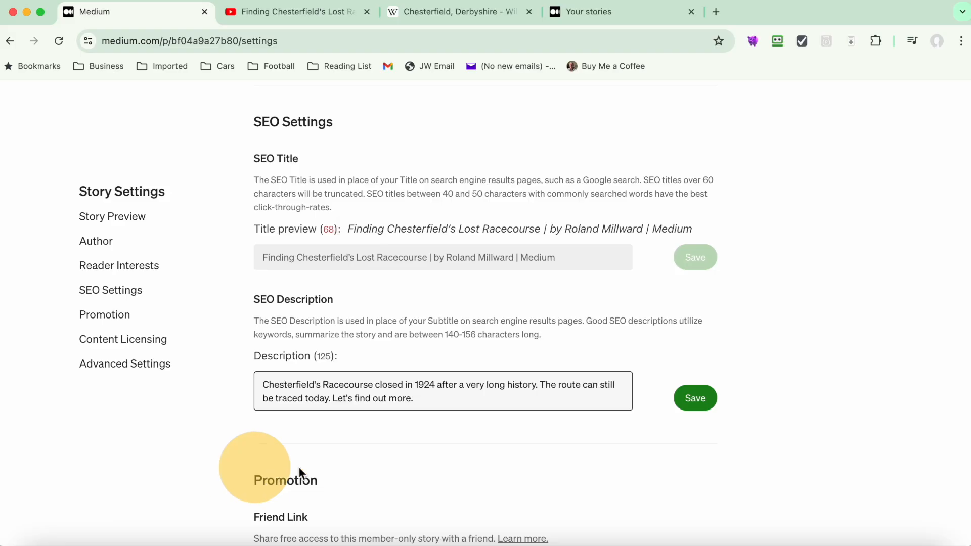
left_click(702, 402)
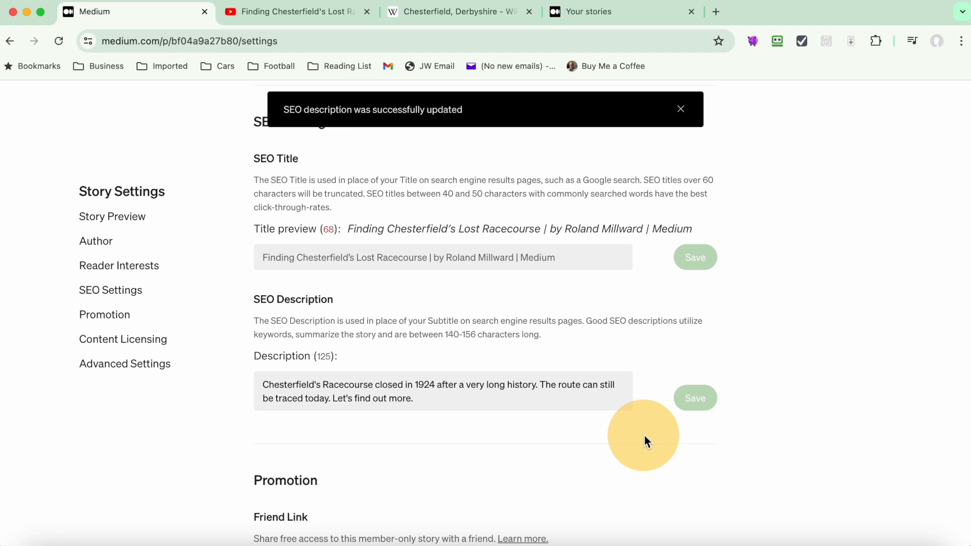
Expand the advanced settings and examine the story link and canonical link options.
scroll(644, 435, "down", 7)
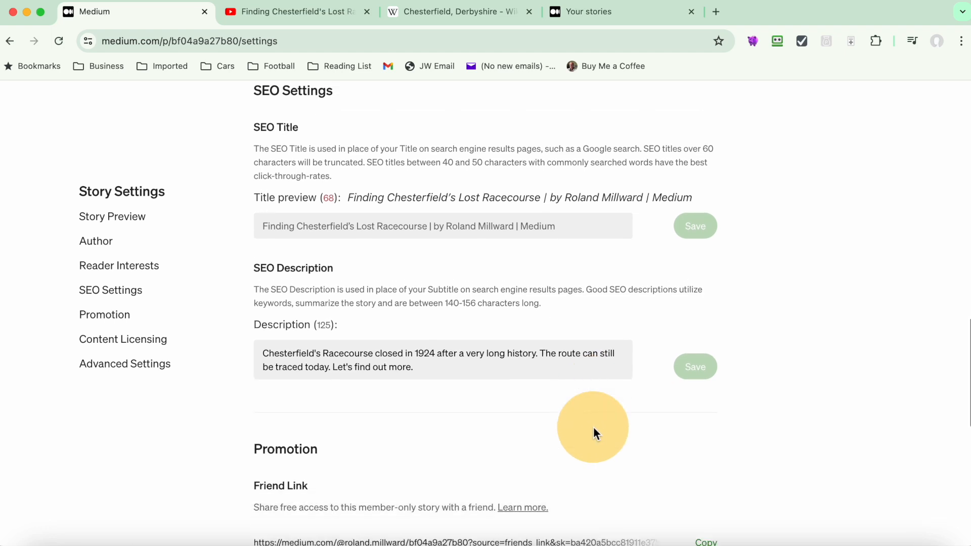
scroll(582, 438, "down", 4)
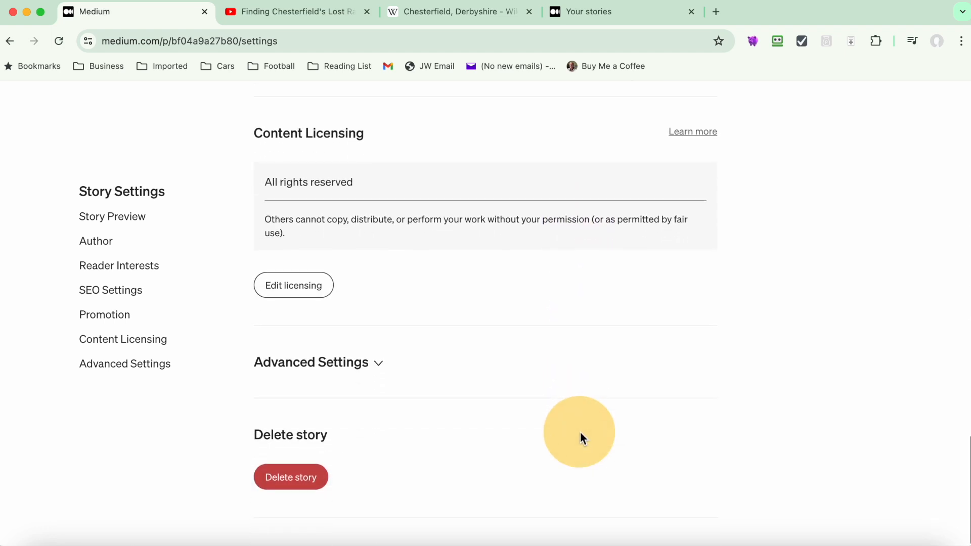
left_click(372, 365)
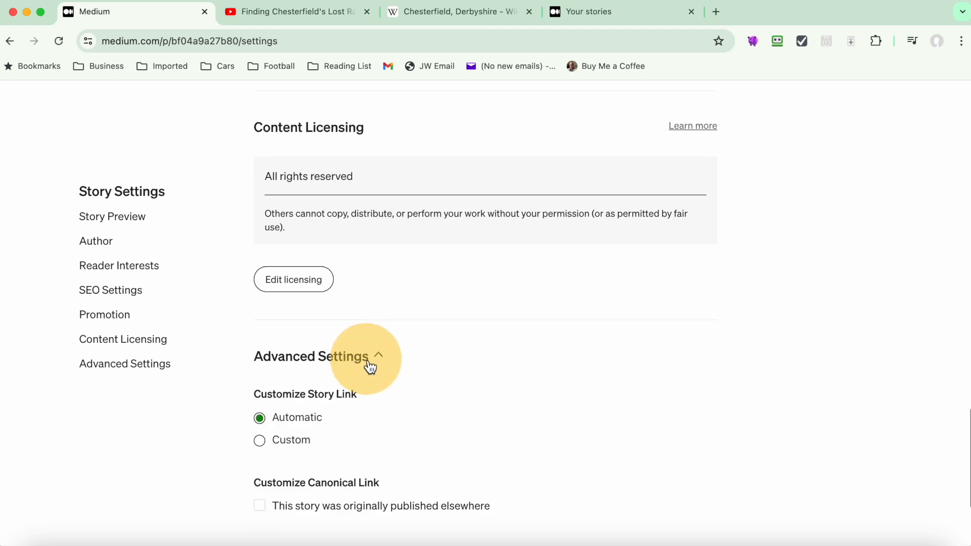
scroll(498, 392, "down", 2)
scroll(498, 393, "down", 2)
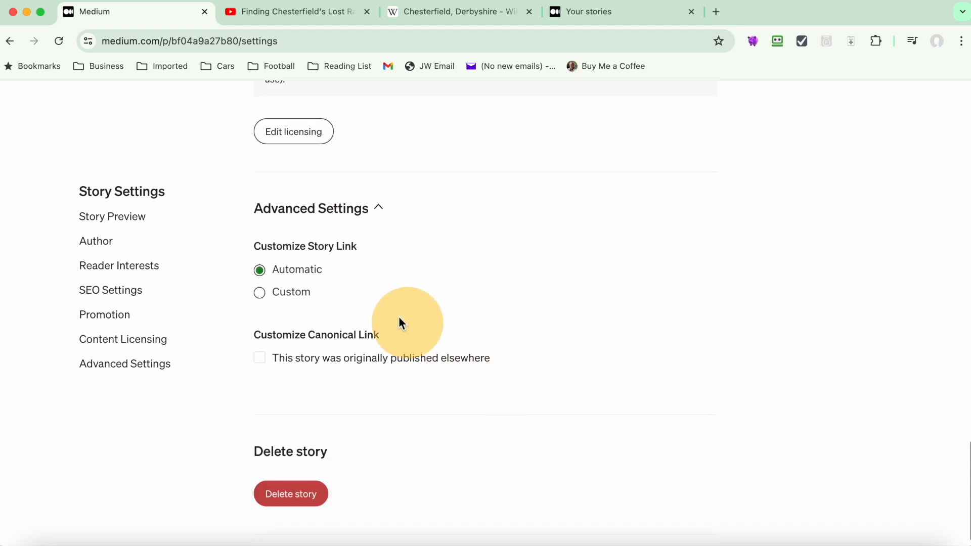
scroll(415, 404, "down", 1)
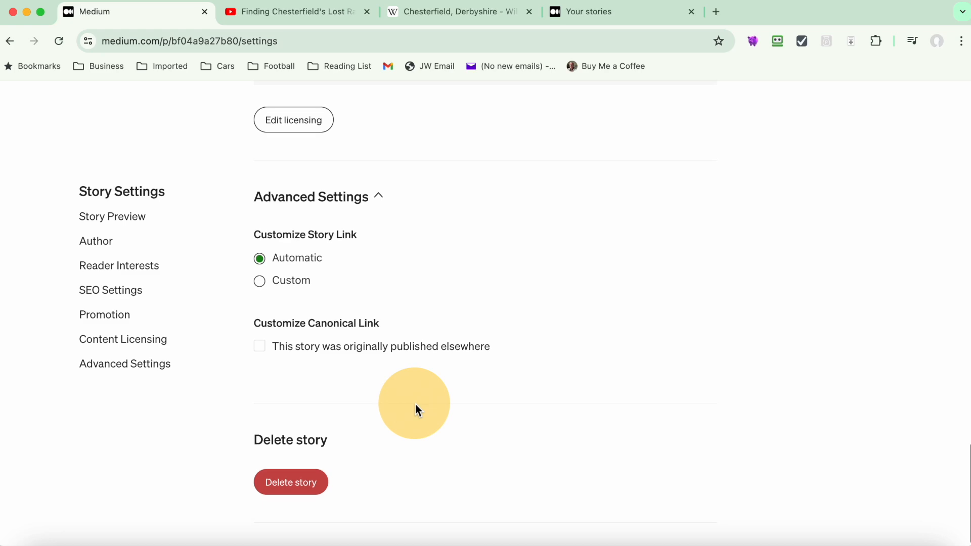
Review the story settings again, from the story preview and pin option through the author details, topics and SEO fields.
scroll(415, 406, "up", 5)
scroll(416, 409, "up", 8)
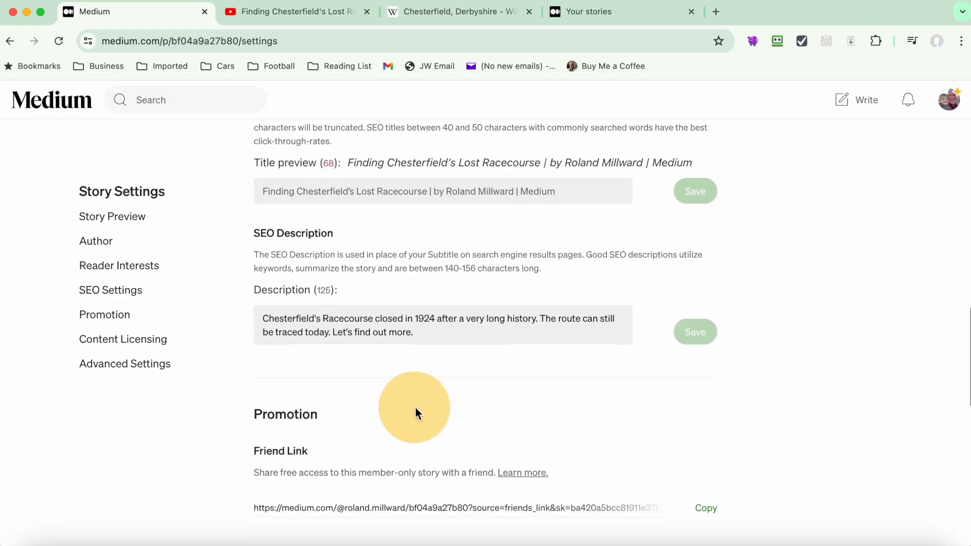
scroll(416, 409, "down", 12)
scroll(415, 409, "down", 1)
scroll(415, 409, "up", 15)
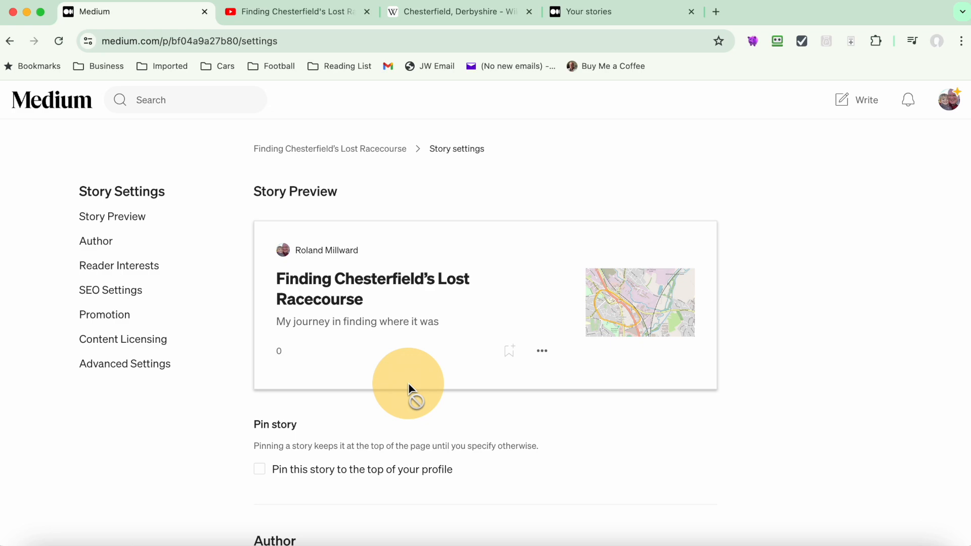
scroll(630, 192, "up", 3)
scroll(593, 242, "up", 3)
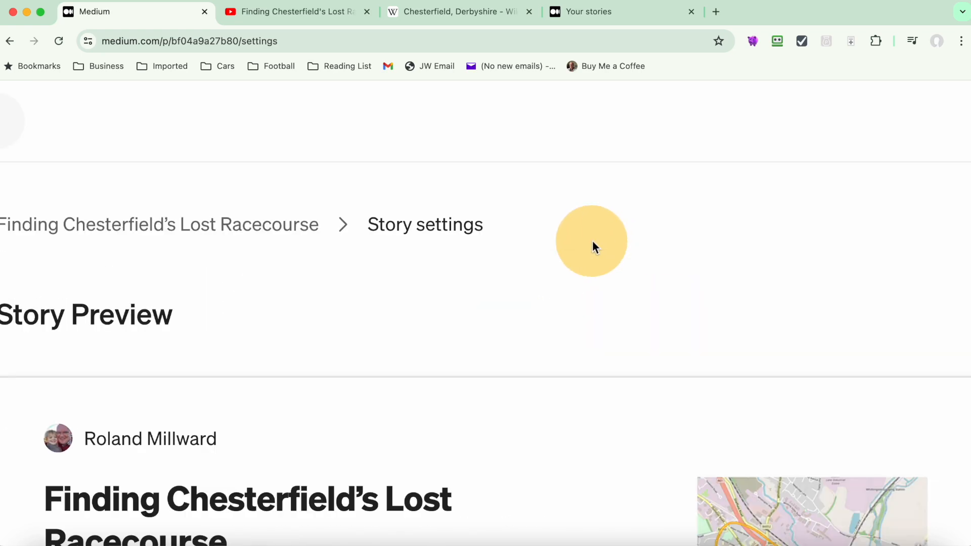
scroll(592, 240, "down", 5)
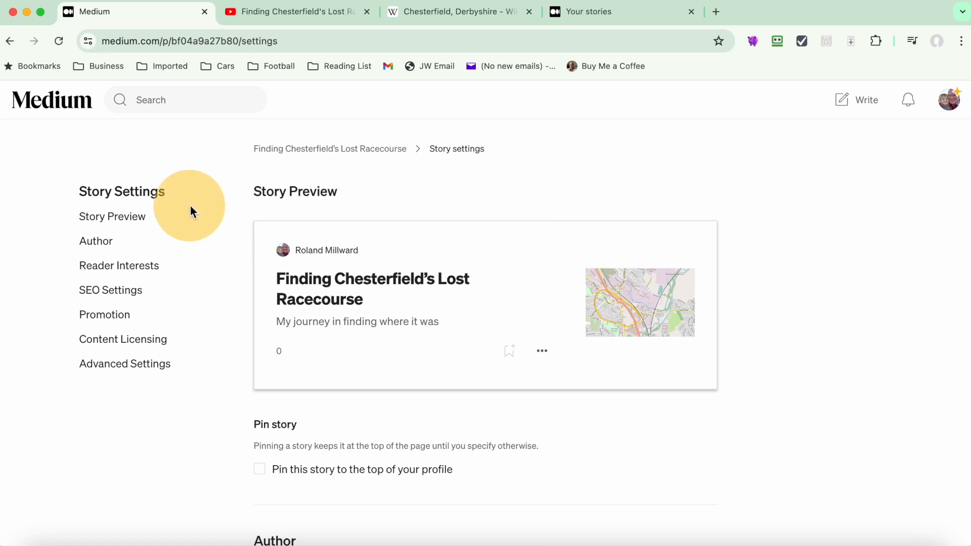
left_click(104, 226)
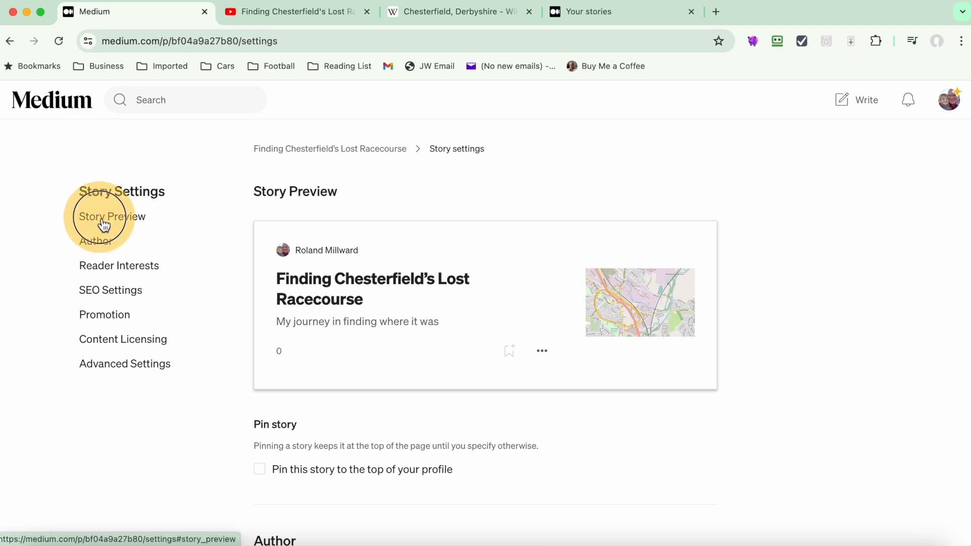
scroll(468, 292, "down", 3)
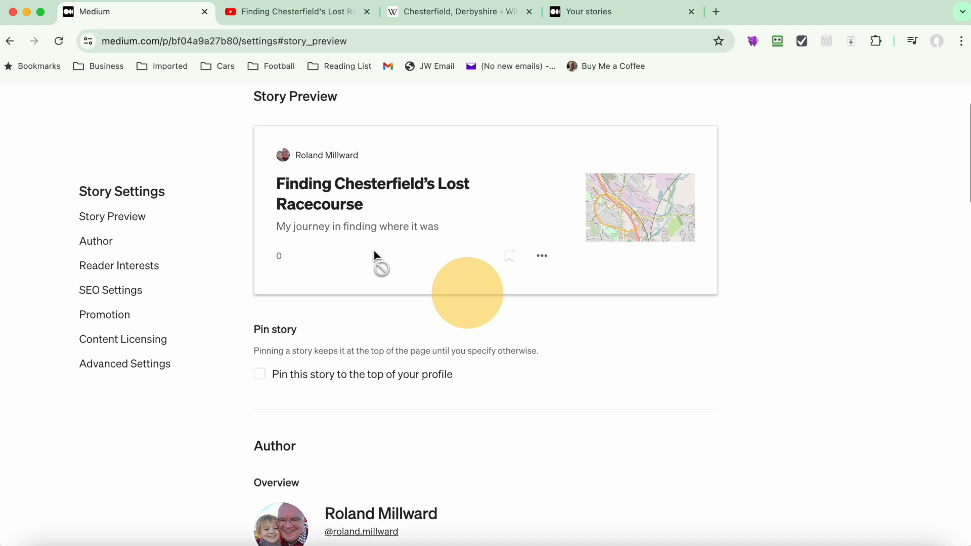
scroll(329, 294, "down", 2)
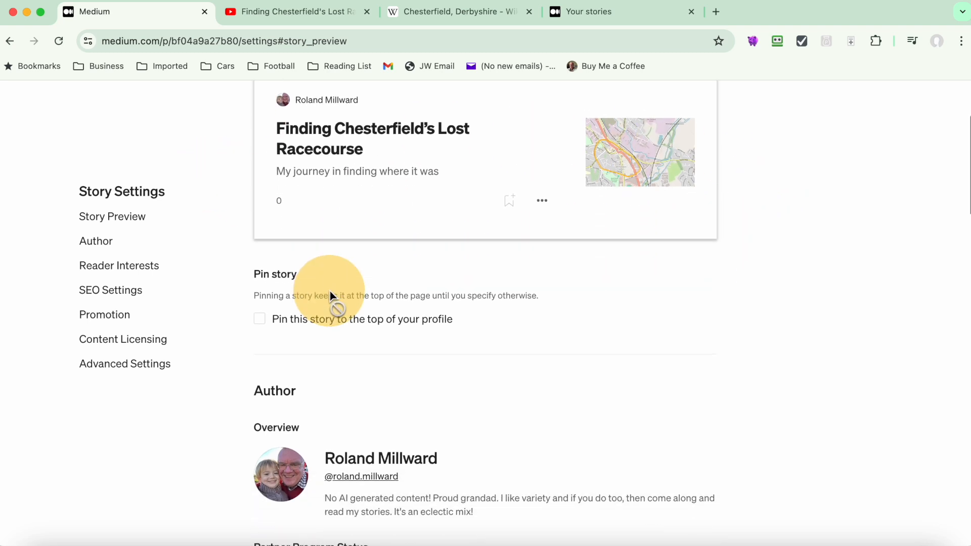
scroll(329, 295, "down", 2)
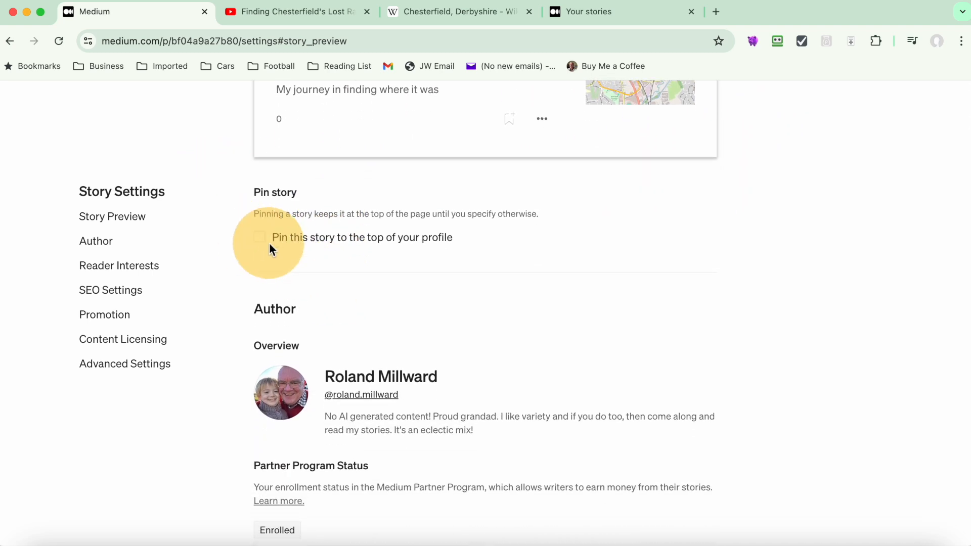
scroll(385, 269, "down", 7)
scroll(386, 269, "down", 4)
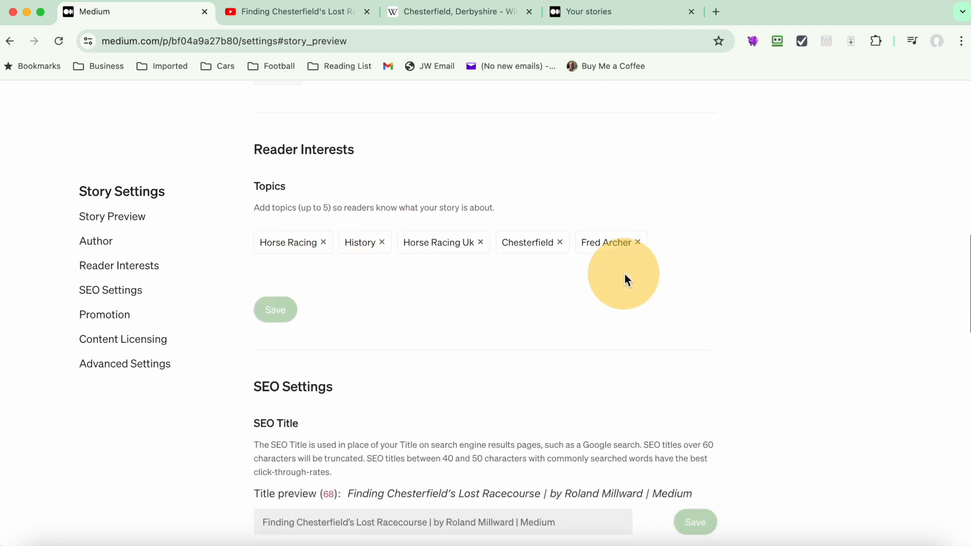
scroll(528, 292, "down", 3)
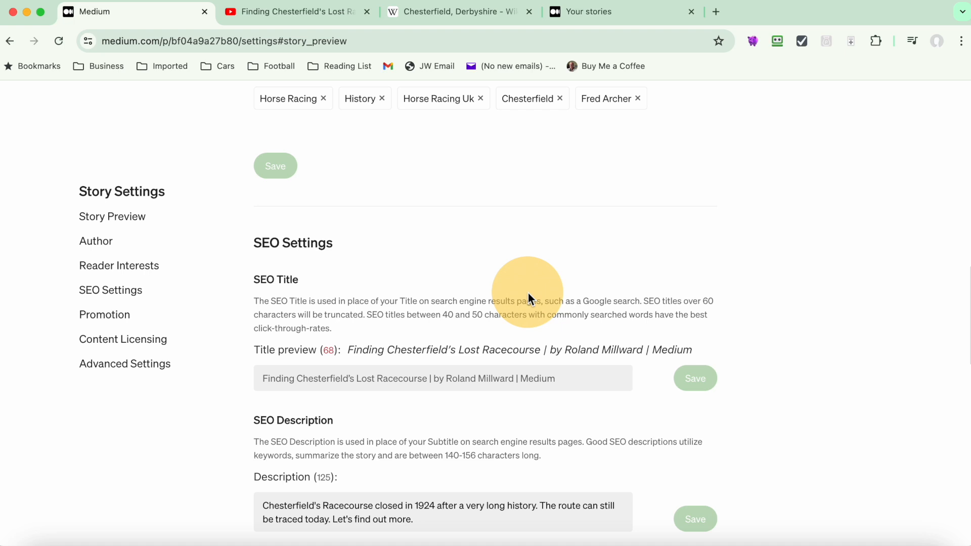
Review the remaining story settings, from the SEO title and description through the friend link, content licensing and advanced settings.
scroll(528, 299, "up", 2)
scroll(528, 298, "down", 3)
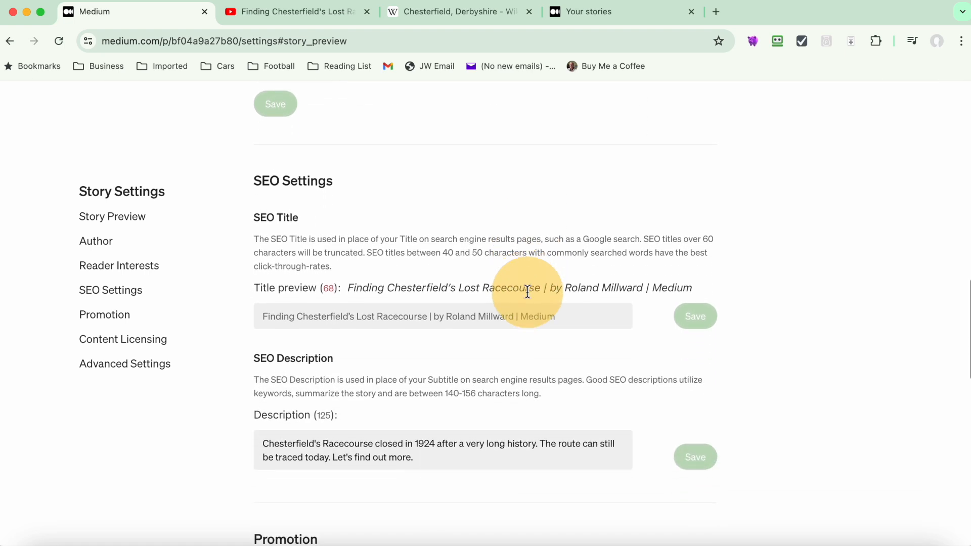
scroll(445, 324, "down", 1)
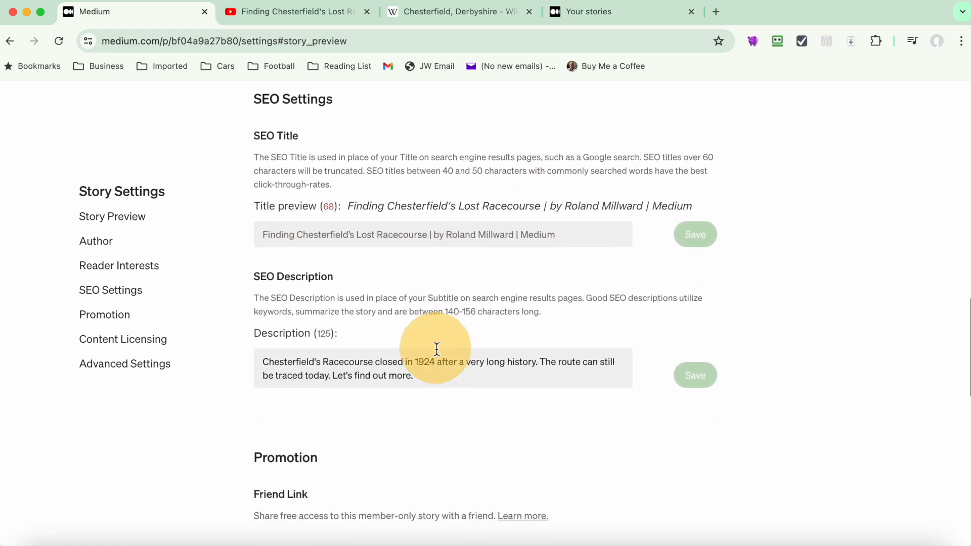
scroll(436, 349, "down", 1)
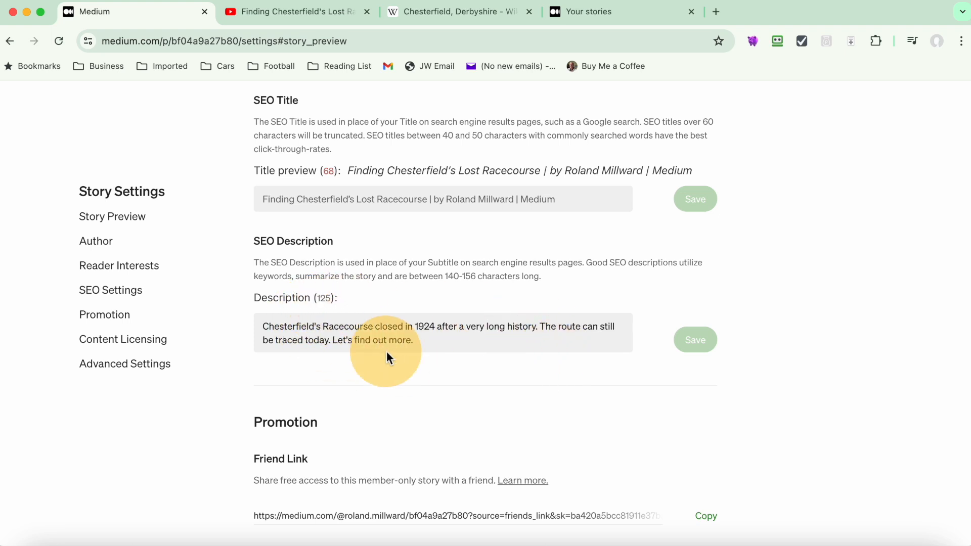
scroll(387, 372, "down", 3)
scroll(387, 369, "down", 4)
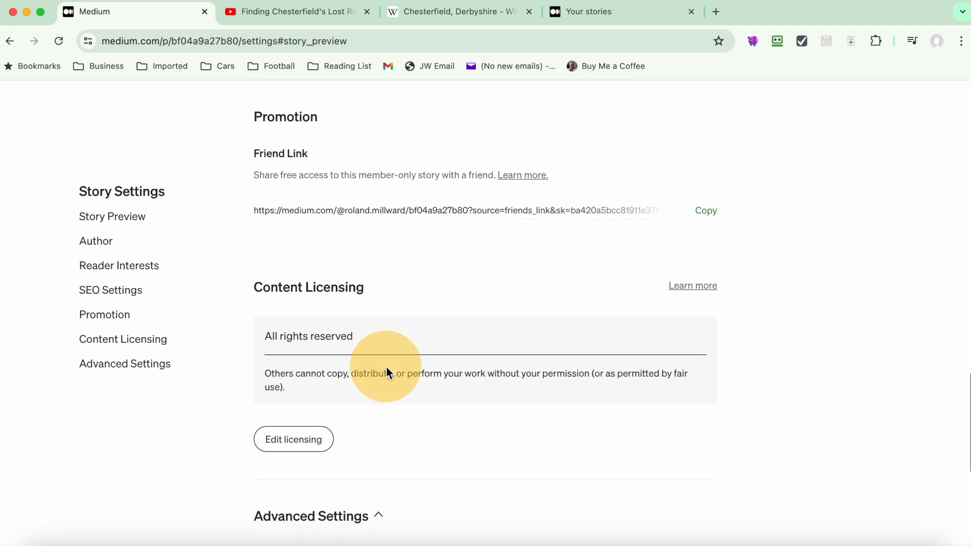
scroll(438, 273, "down", 1)
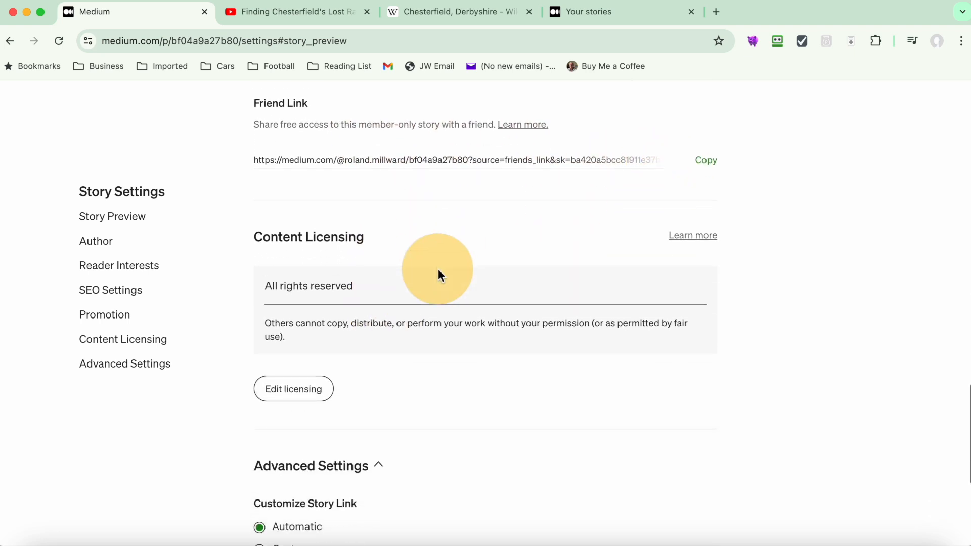
scroll(439, 274, "down", 3)
Return from the story settings to the draft of "Finding Chesterfield's Lost Racecourse".
scroll(439, 274, "up", 5)
scroll(437, 269, "up", 10)
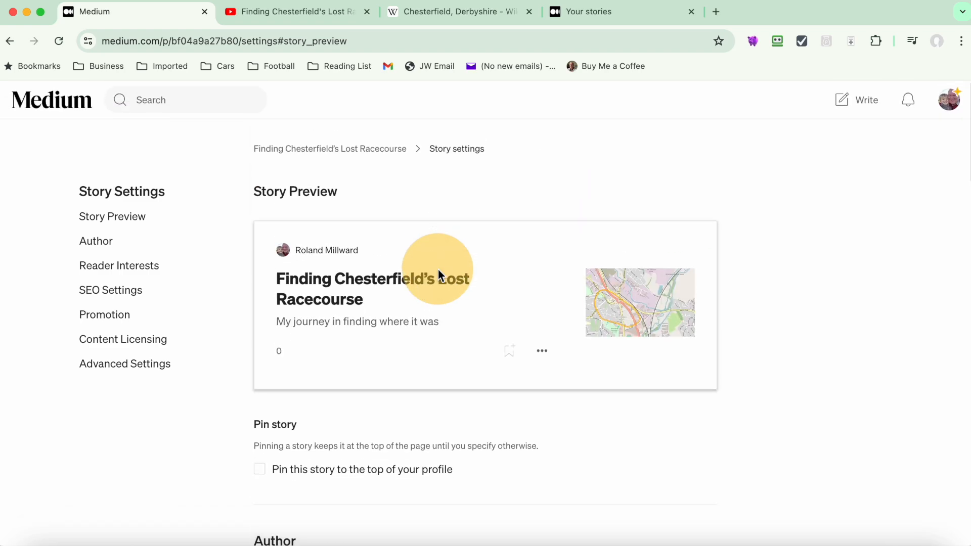
left_click(319, 151)
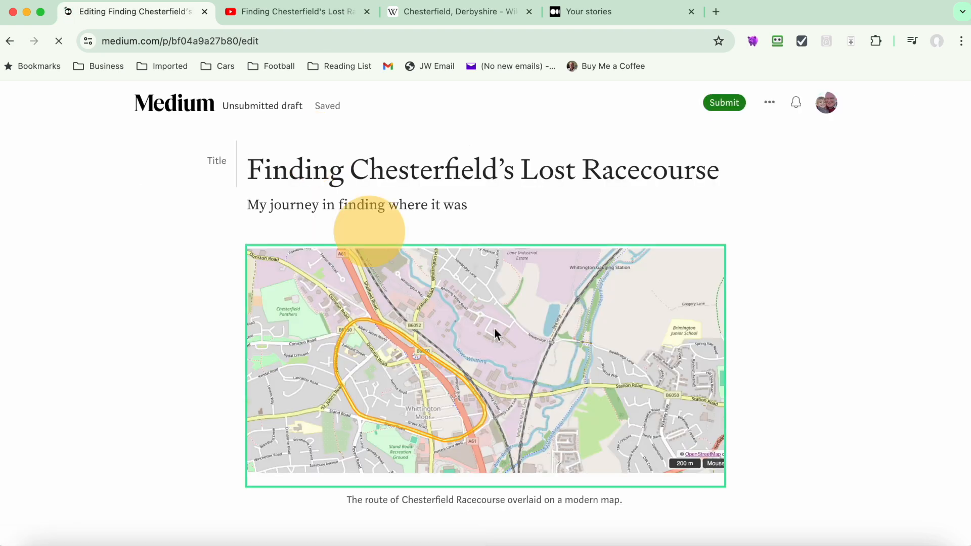
Proofread the draft from the route map through the history sections and embedded video to the closing message and related story cards.
left_click(529, 346)
scroll(529, 347, "down", 2)
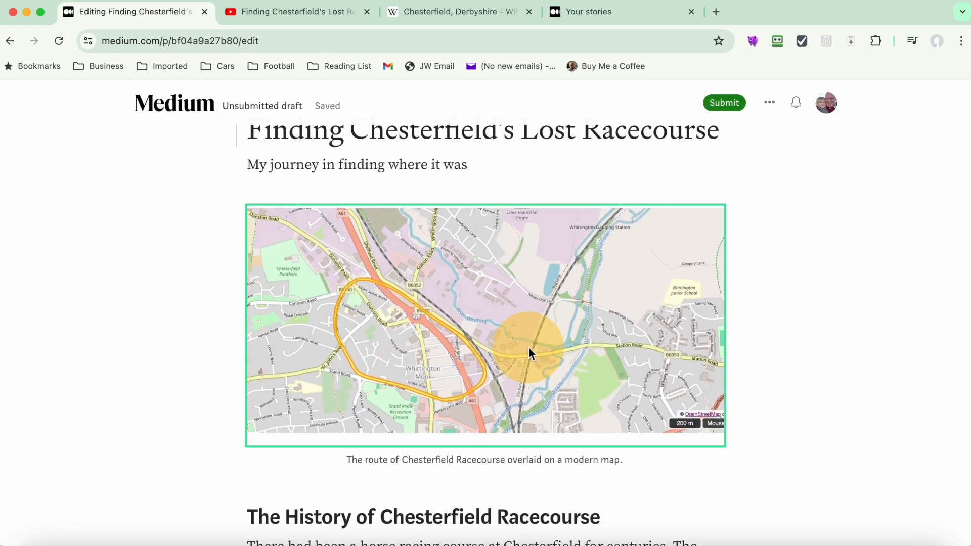
scroll(528, 347, "down", 5)
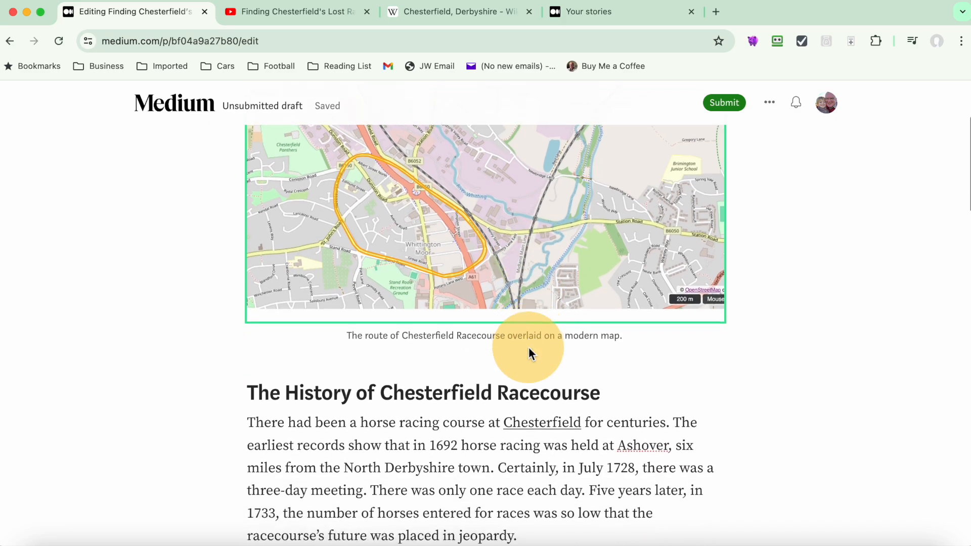
scroll(529, 348, "down", 20)
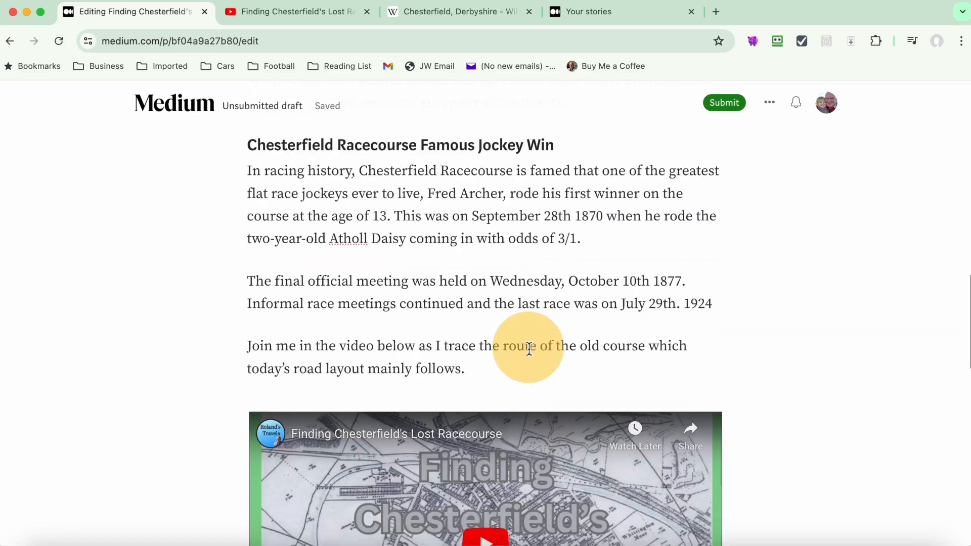
scroll(529, 347, "down", 5)
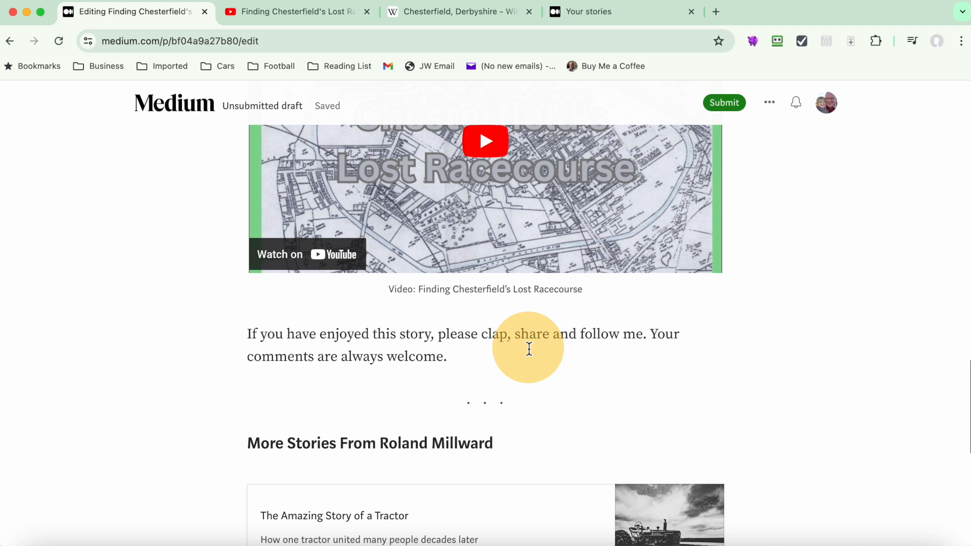
scroll(529, 347, "down", 2)
scroll(397, 326, "up", 2)
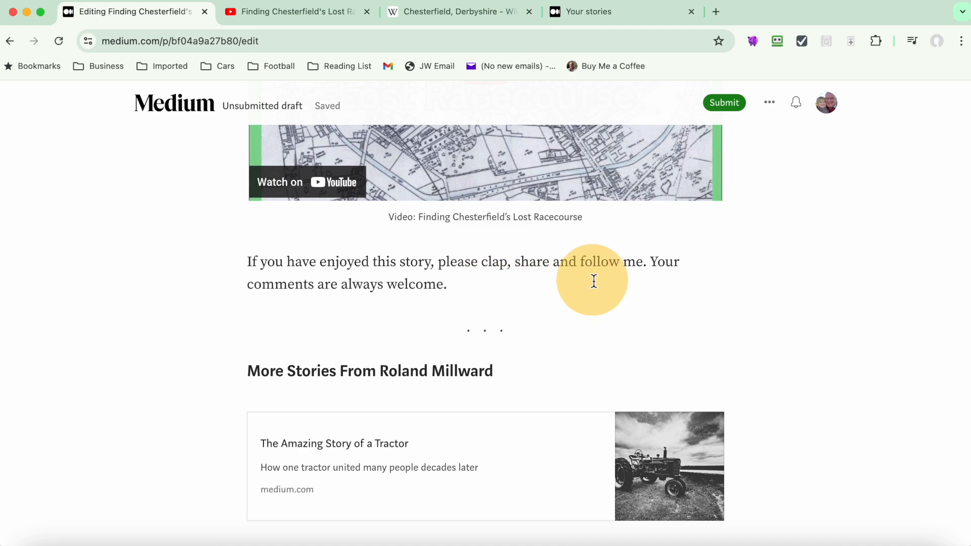
scroll(448, 305, "down", 2)
Check the draft again from the embedded video back to the title and map, including the section on the racecourse's history.
scroll(447, 305, "up", 6)
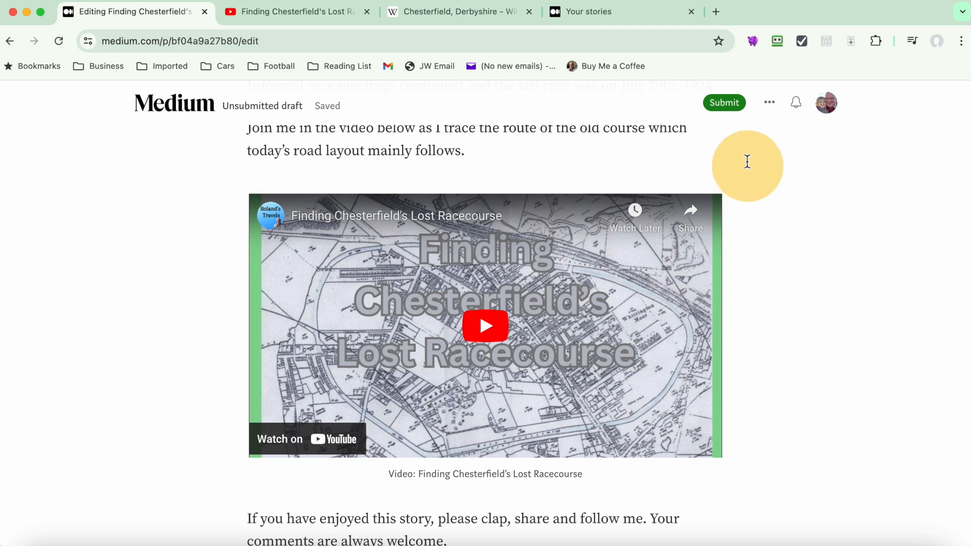
scroll(687, 302, "up", 5)
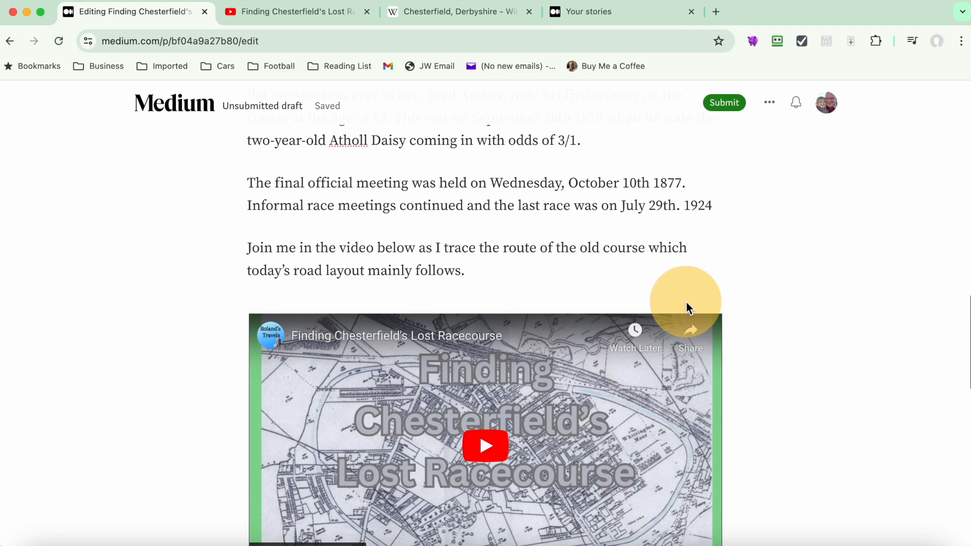
scroll(686, 303, "up", 10)
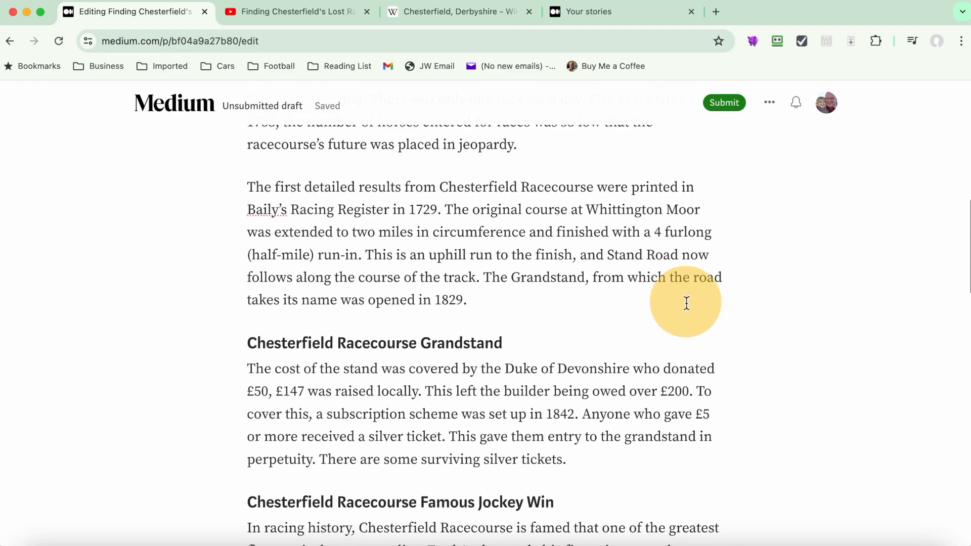
scroll(687, 303, "up", 6)
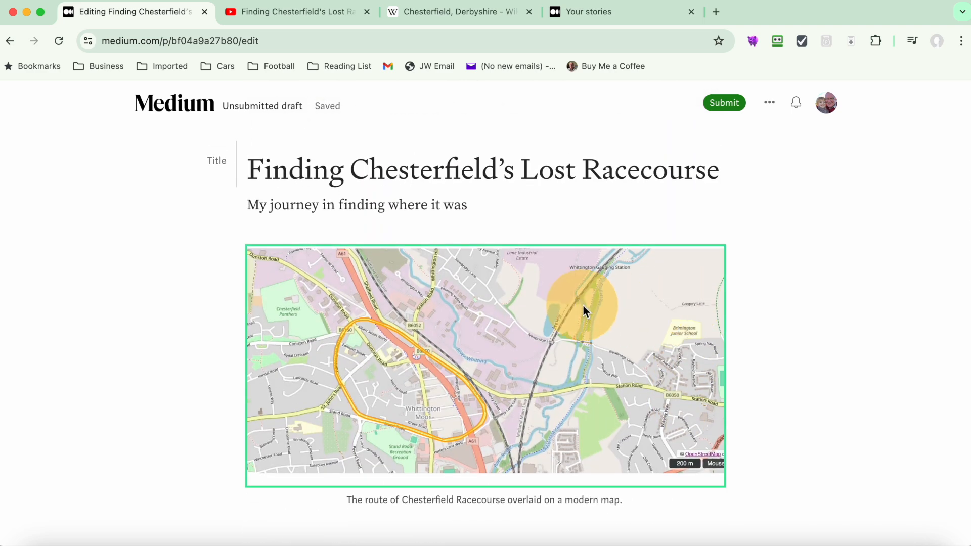
scroll(583, 305, "down", 3)
scroll(583, 305, "down", 3)
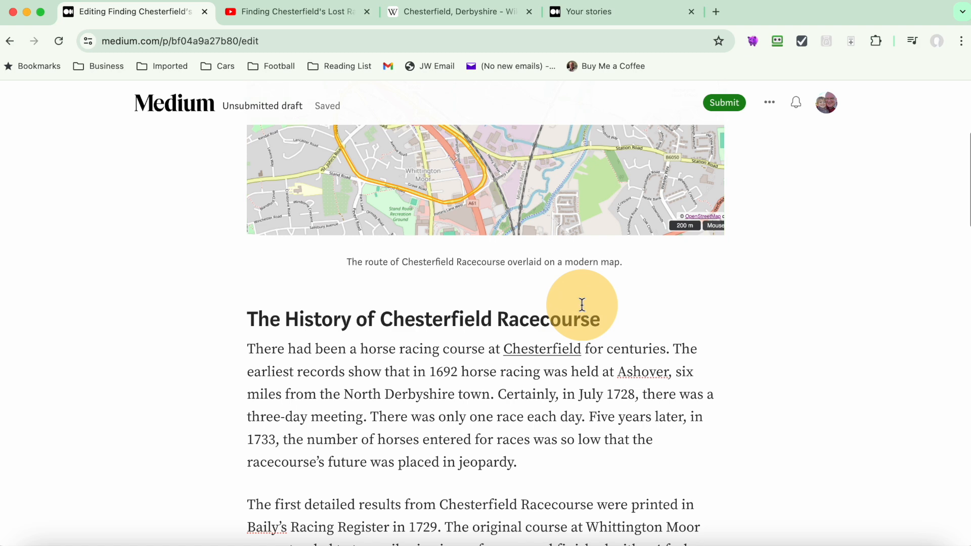
scroll(582, 305, "down", 2)
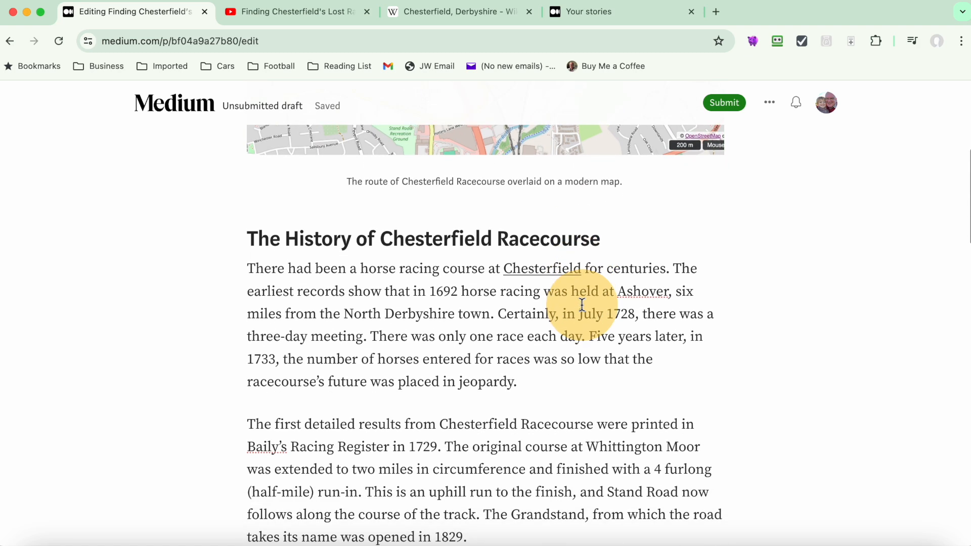